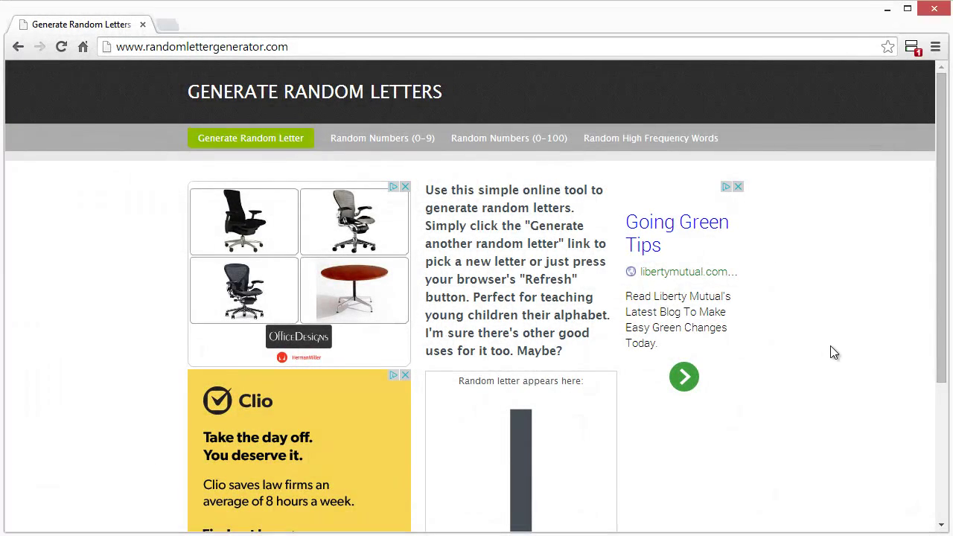
- Generate a new random letter (a lowercase h), then minimize Chrome to return to Illustrator
scroll(794, 288, down, 2)
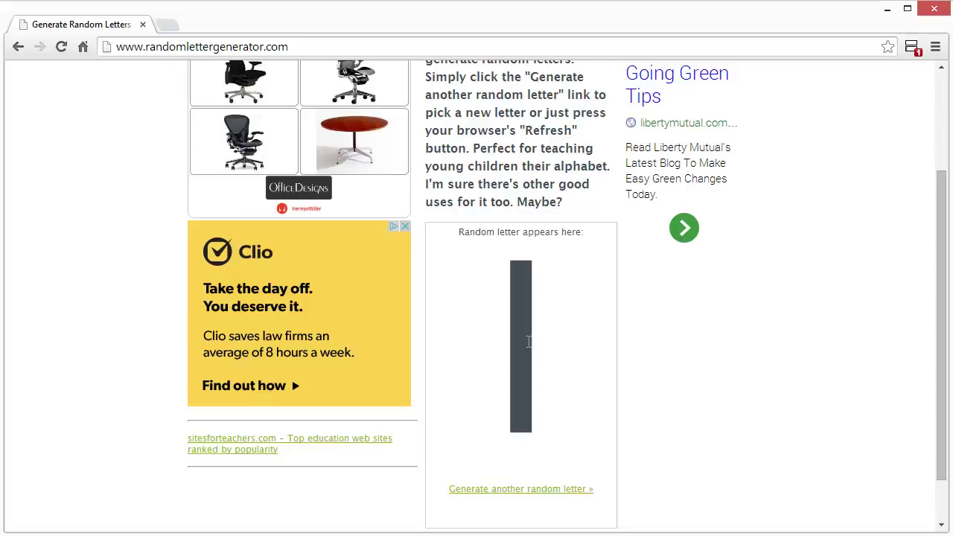
click(532, 490)
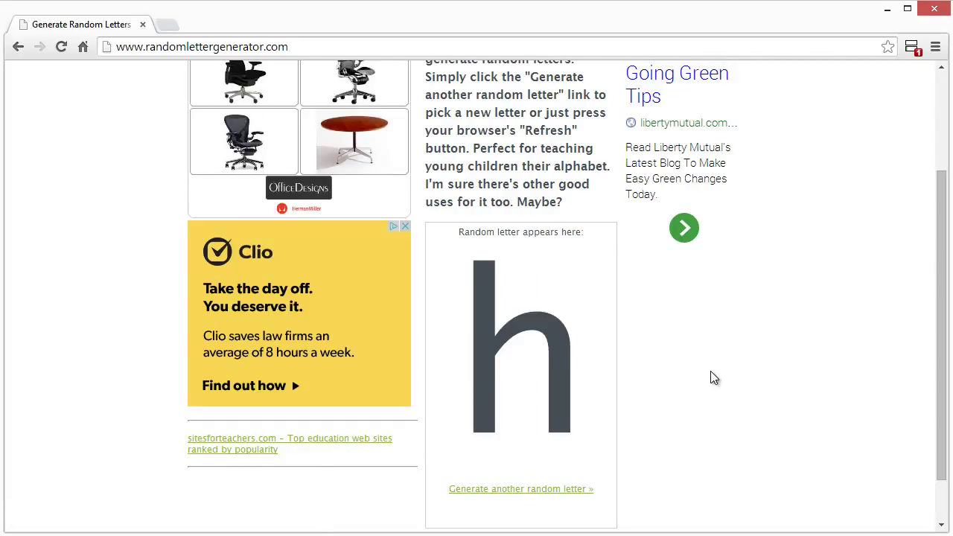
click(889, 10)
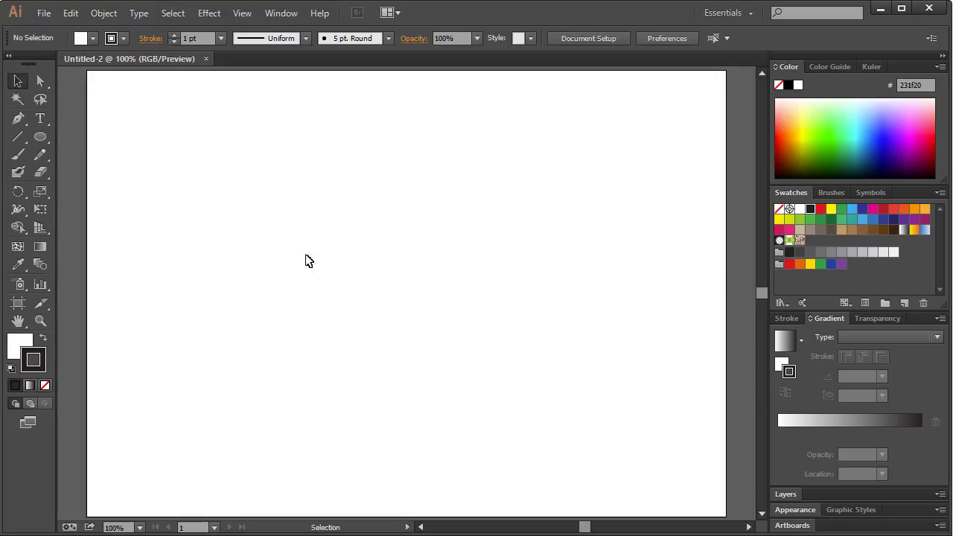
- Type 'H h' on the artboard, scale it to 171 pt and move it up
click(35, 120)
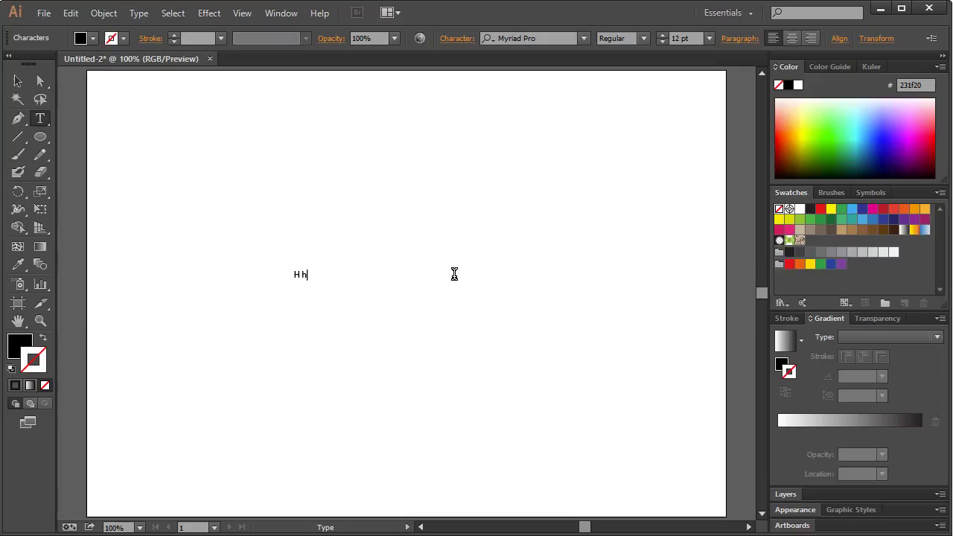
click(18, 80)
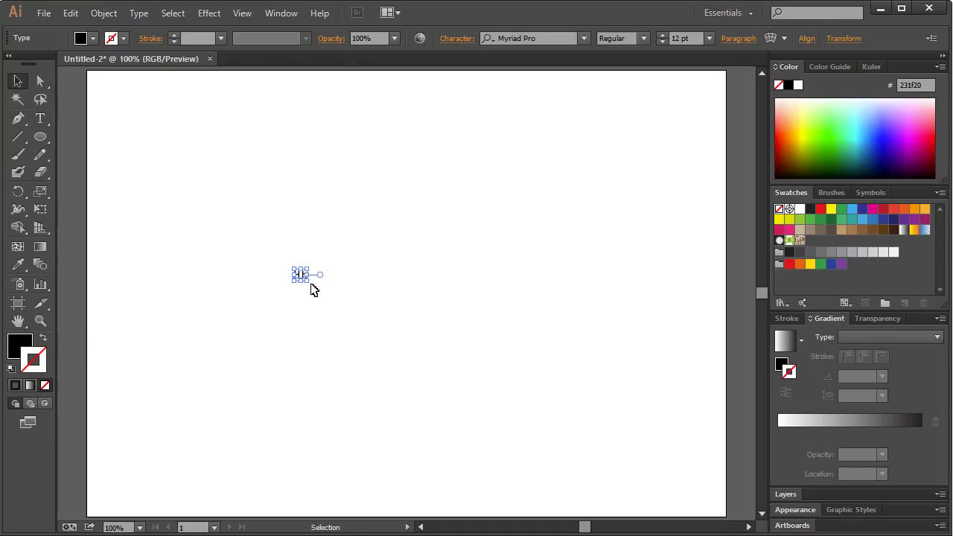
drag(308, 282, 589, 445)
drag(428, 360, 429, 286)
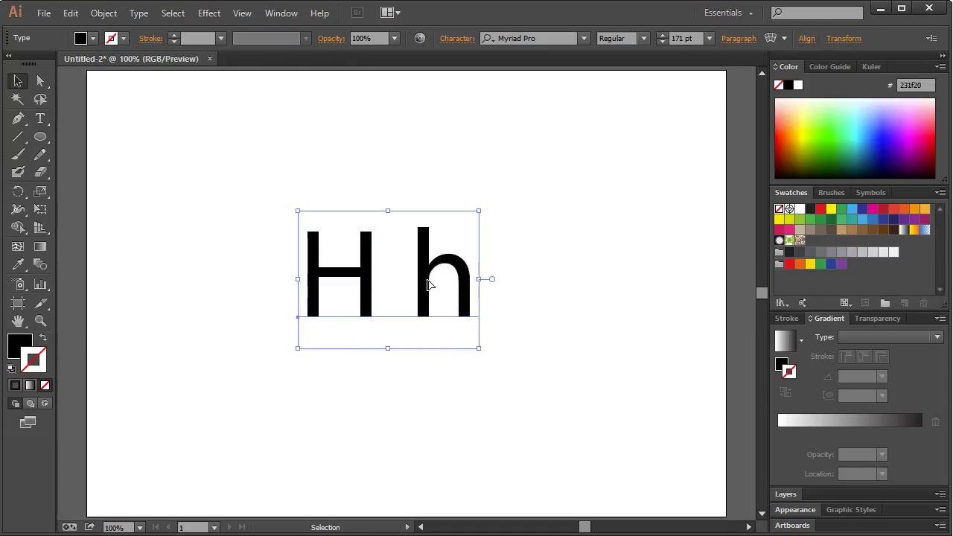
- Preview typefaces on the H h text, settle on PT Sans Narrow, and shift it slightly left
click(539, 39)
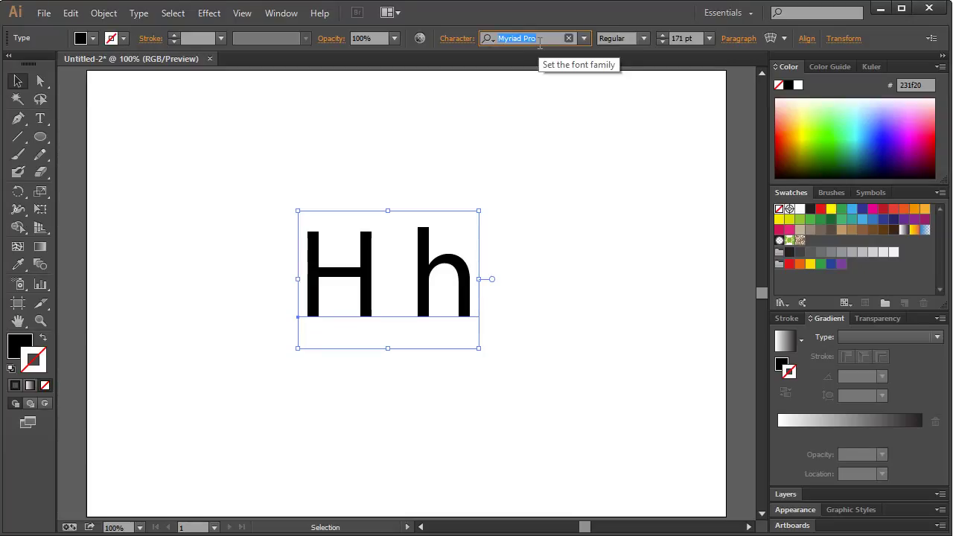
key(Down)
key(Down)
key(Down)
key(Down)
key(Down)
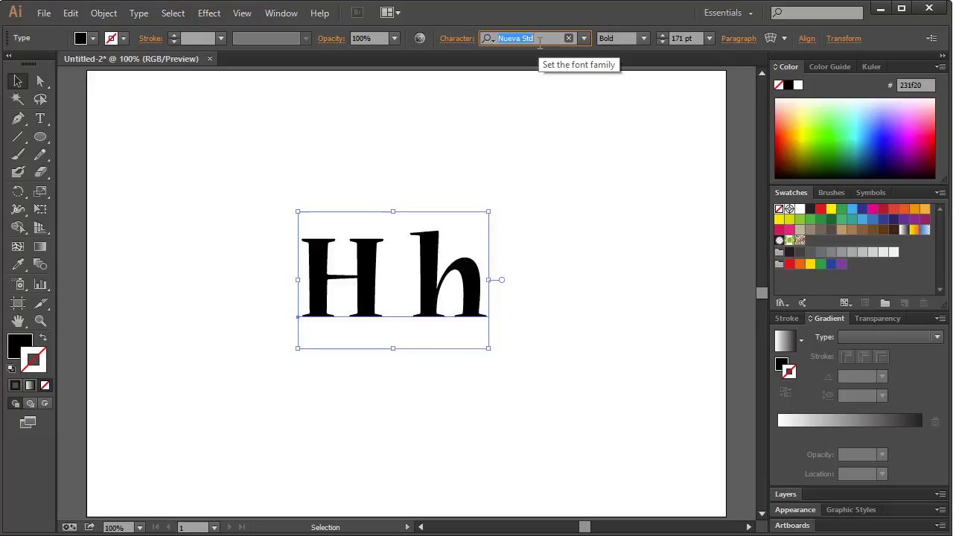
key(Down)
key(Down)
key(Down)
key(Down)
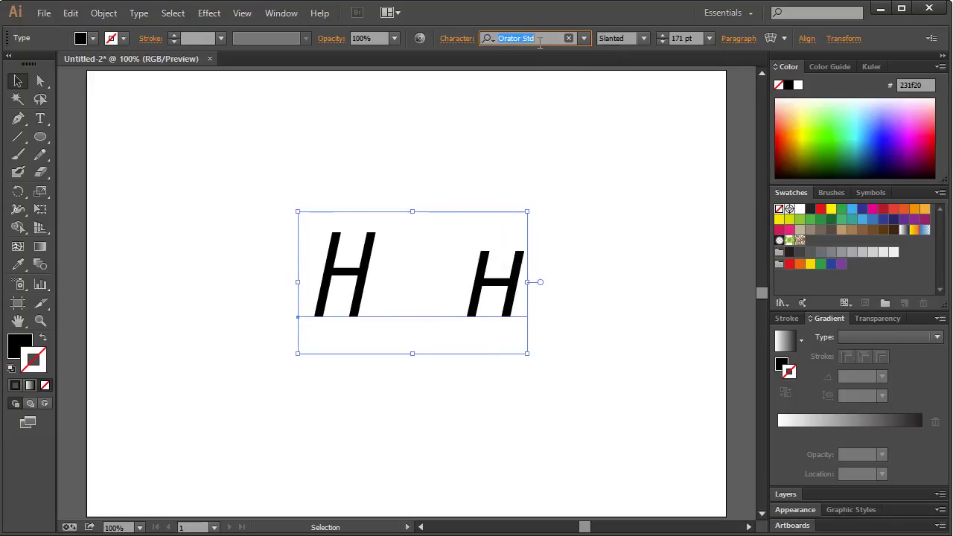
key(Down)
key(Down)
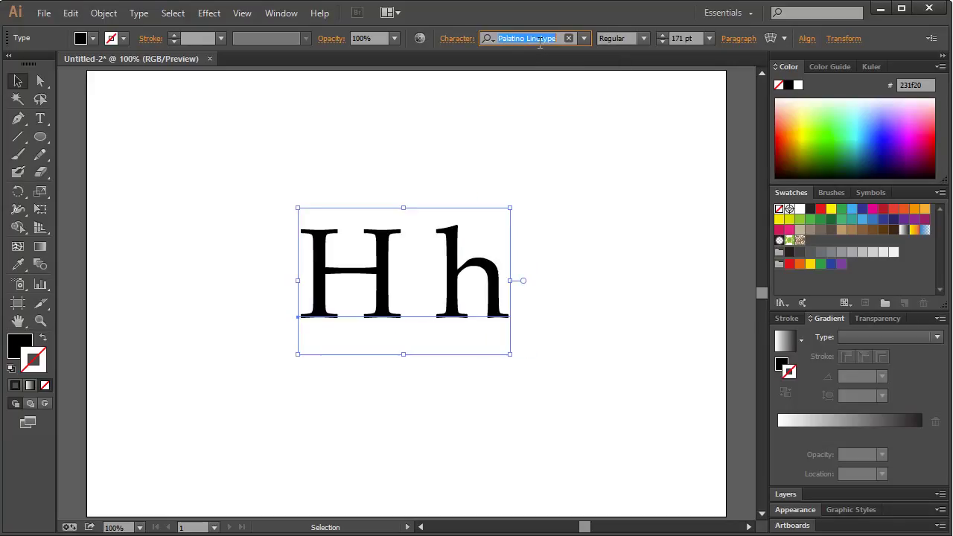
key(Down)
key(Down)
key(Down)
key(Down)
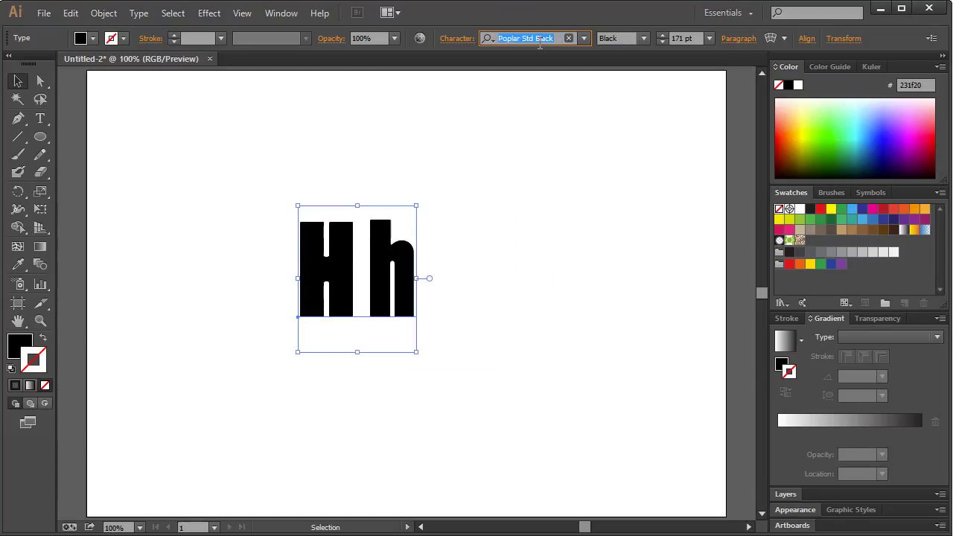
key(Down)
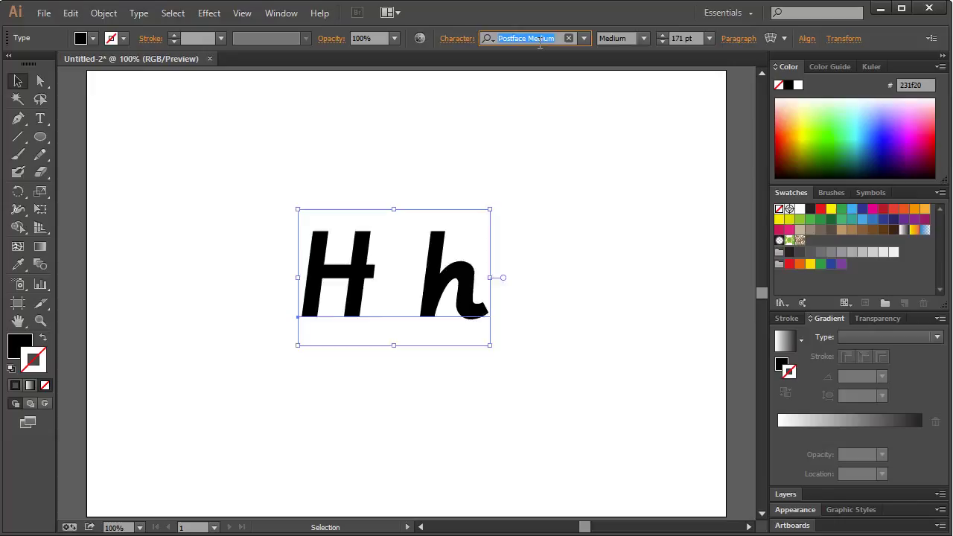
key(Down)
key(Down)
key(Down)
key(Down)
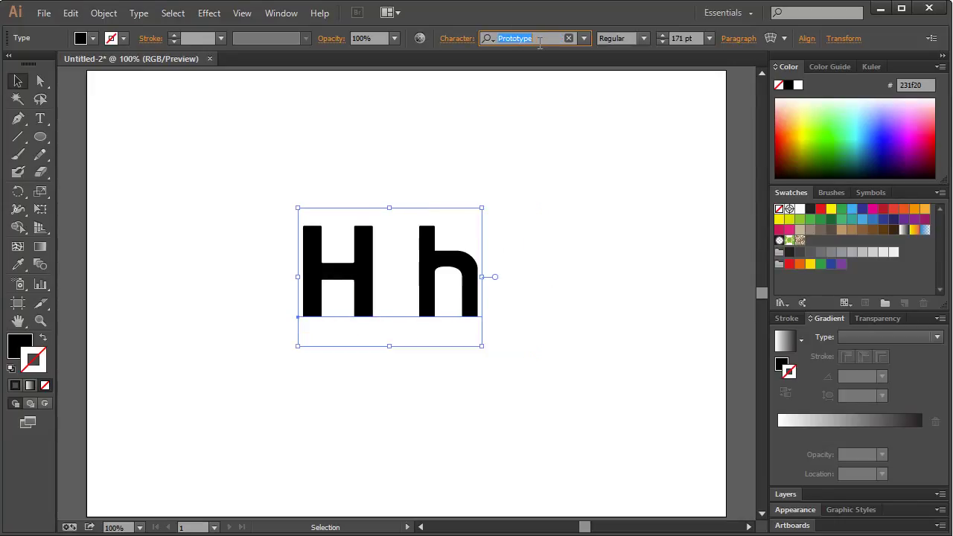
key(Down)
key(Down)
key(Down)
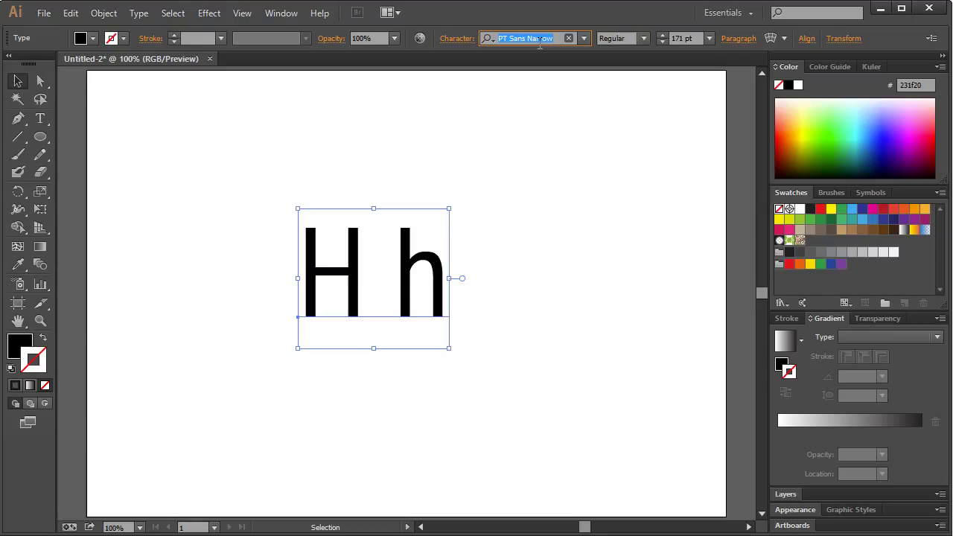
drag(410, 283, 420, 264)
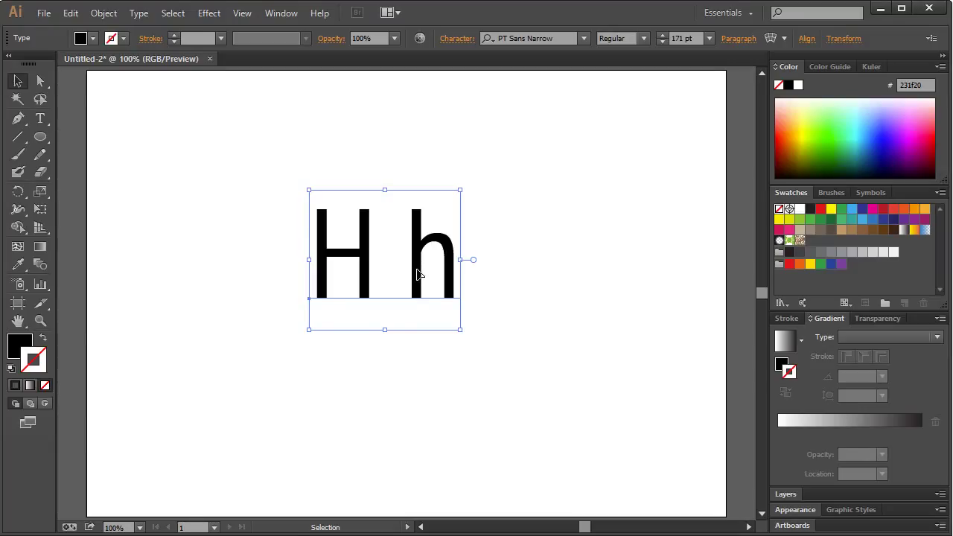
drag(417, 276, 393, 298)
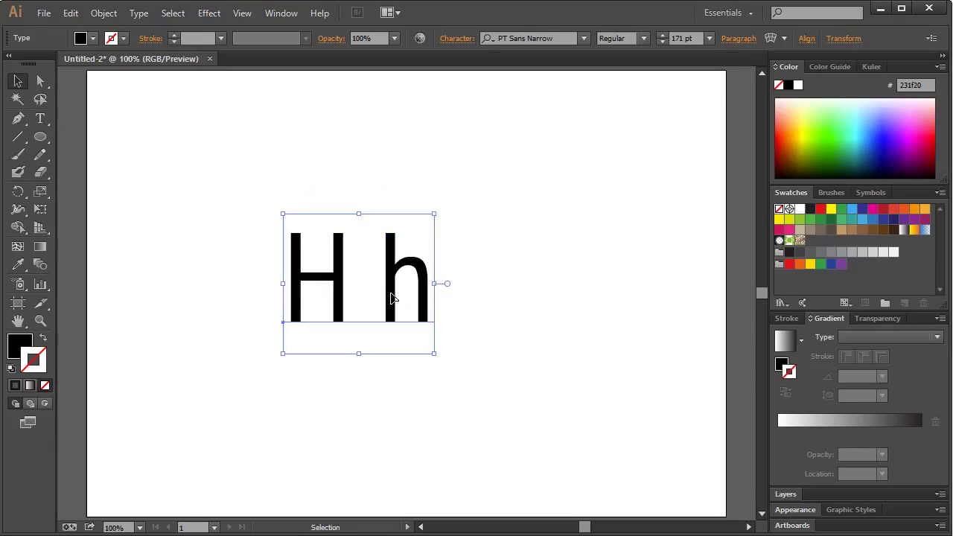
- Delete the H h text and turn on View > Show Grid and Snap to Grid
key(Delete)
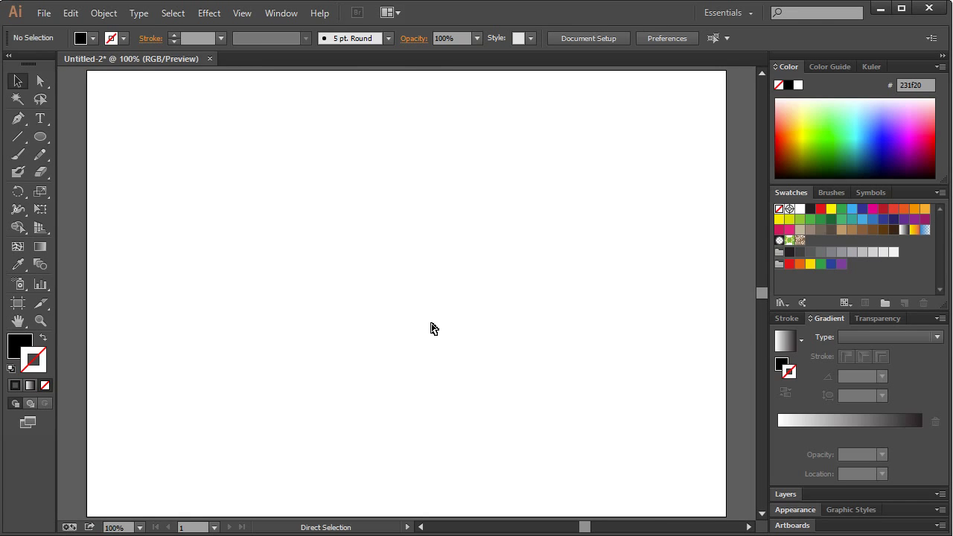
click(243, 13)
click(275, 497)
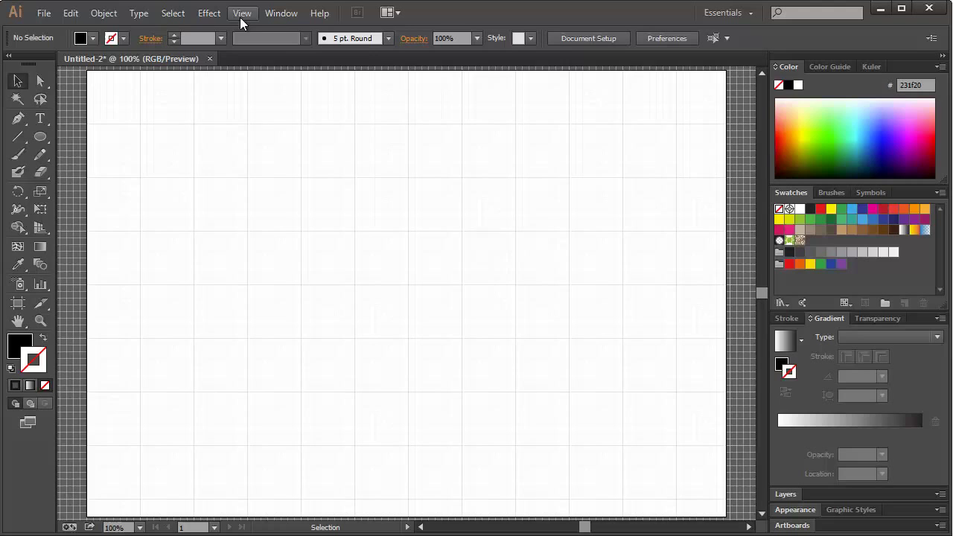
click(210, 15)
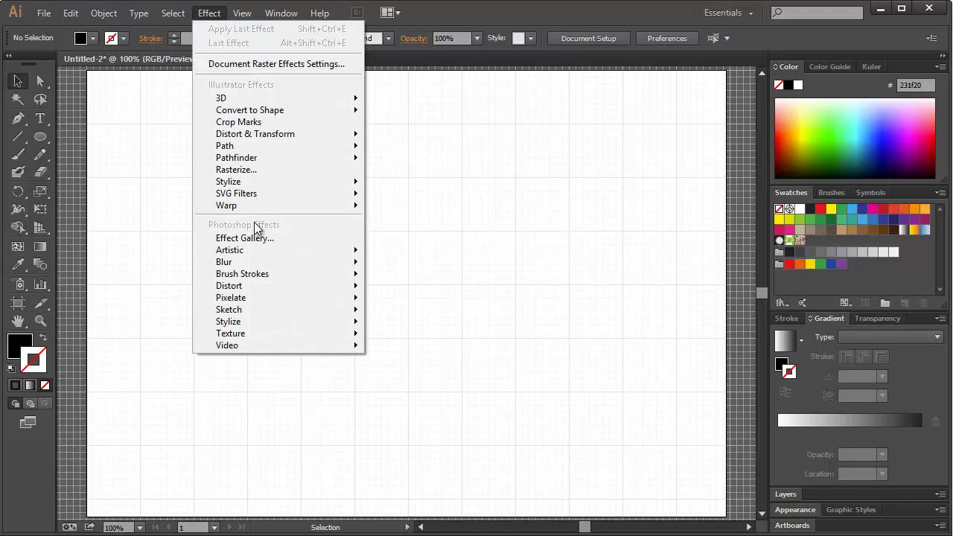
mouse_move(241, 1)
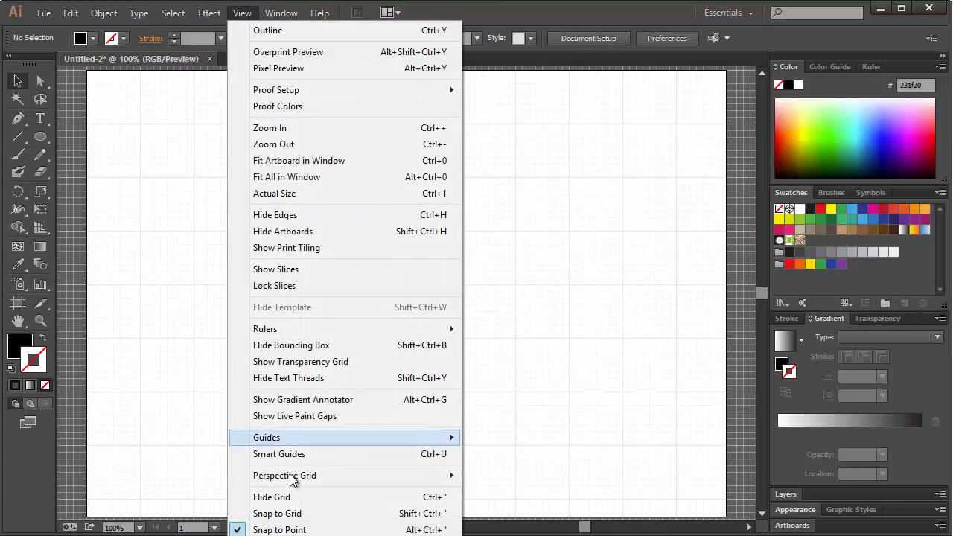
click(290, 513)
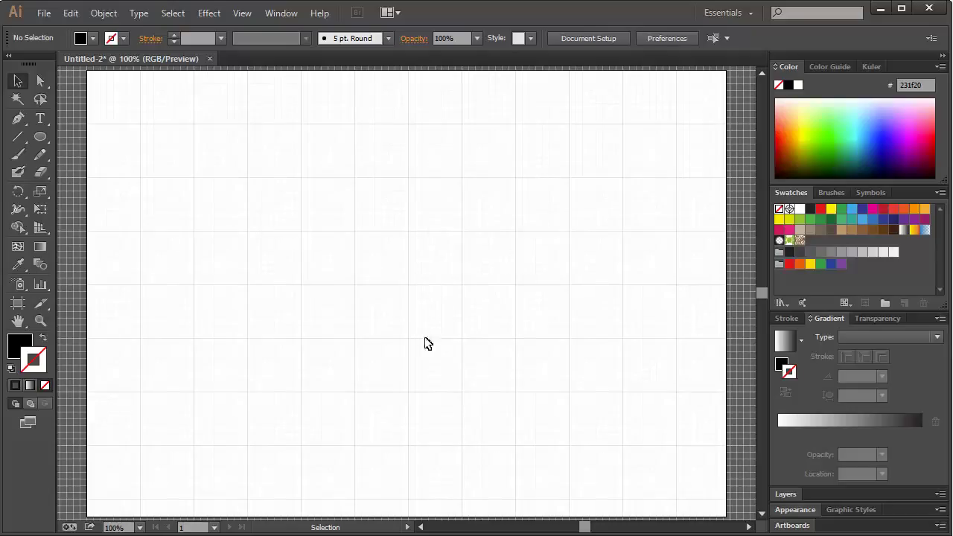
- Start the hook with the Pen tool: a top anchor and a curved anchor up and right
click(18, 119)
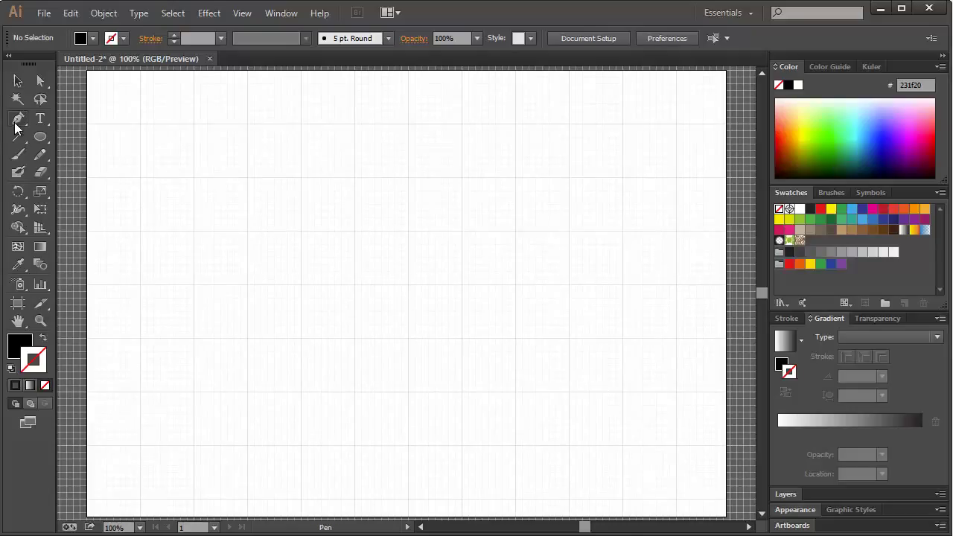
click(407, 283)
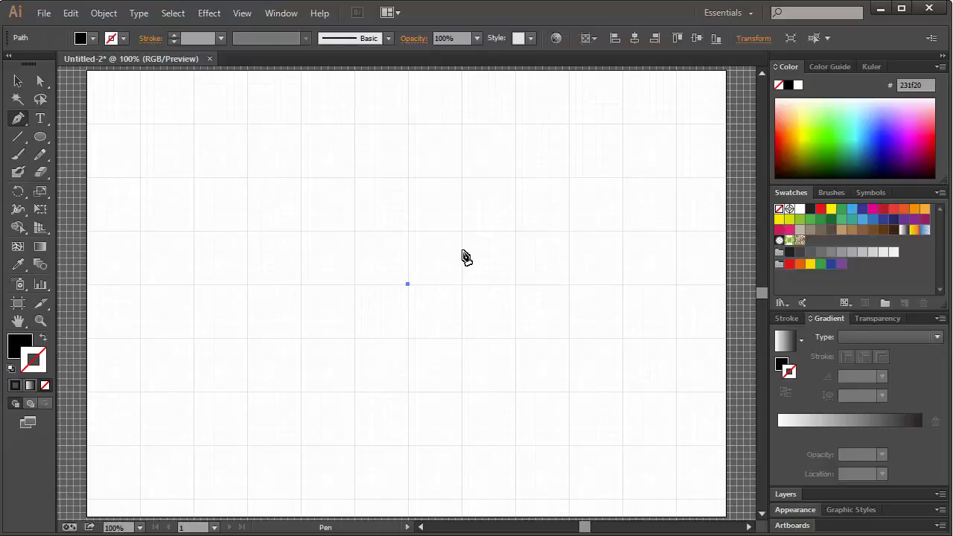
drag(462, 250, 500, 251)
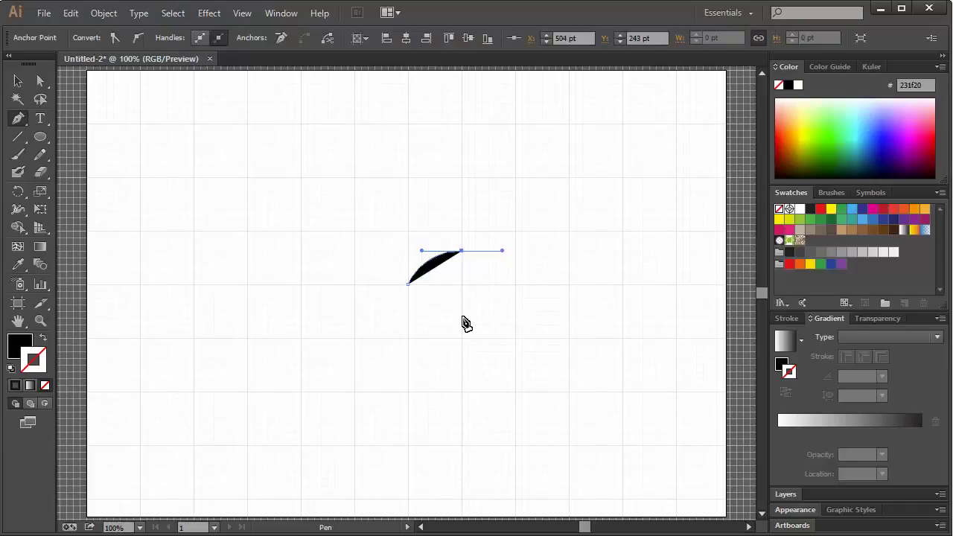
drag(463, 322, 428, 338)
key(ctrl+z)
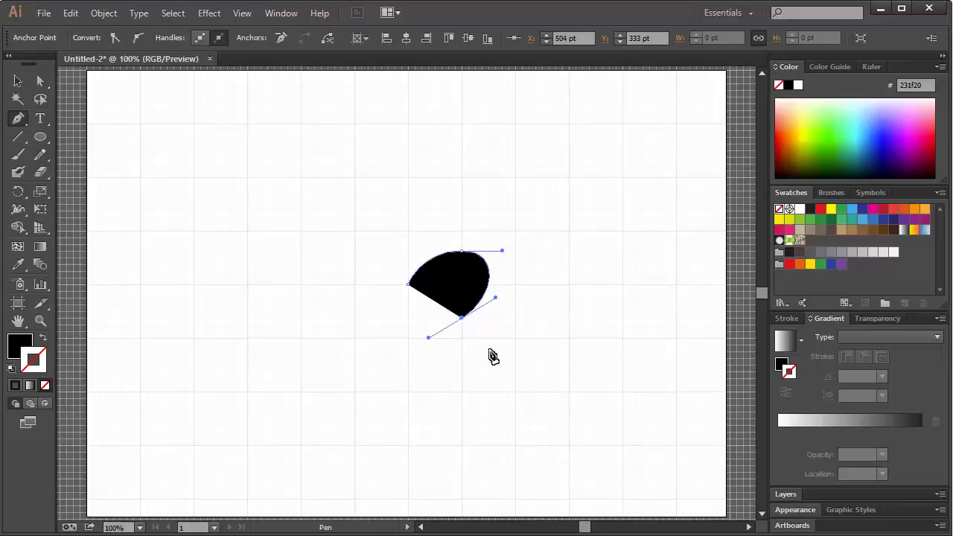
mouse_move(488, 364)
mouse_down()
mouse_move(517, 358)
mouse_move(522, 345)
mouse_up()
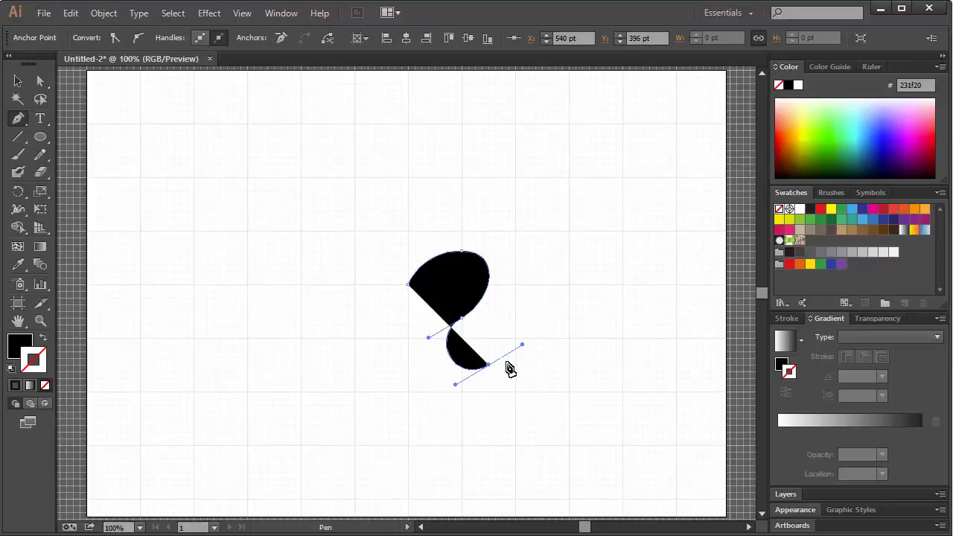
key(ctrl+z)
key(ctrl+z)
key(ctrl+z)
key(ctrl+z)
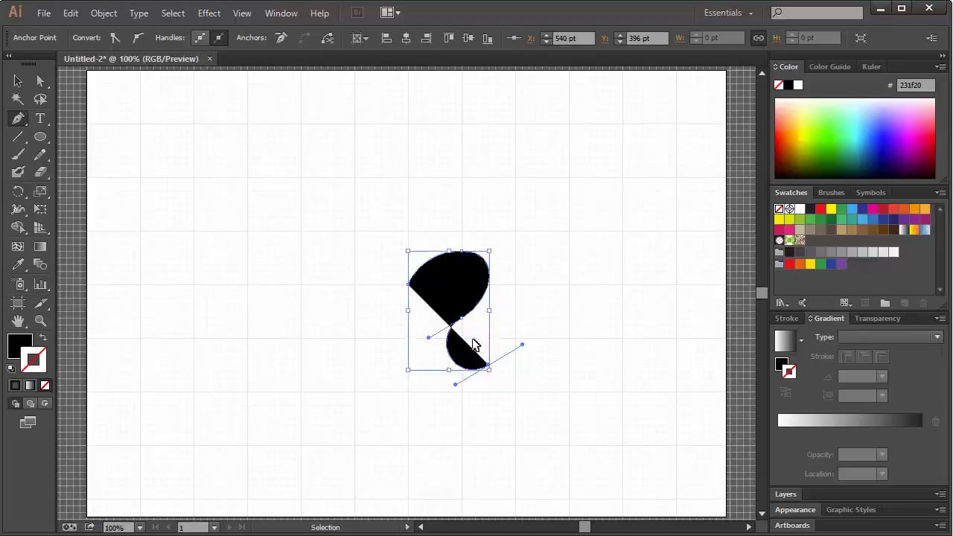
mouse_move(462, 318)
mouse_down()
mouse_move(447, 361)
mouse_move(450, 326)
mouse_move(464, 340)
mouse_move(438, 359)
mouse_up()
key(ctrl+z)
key(ctrl+z)
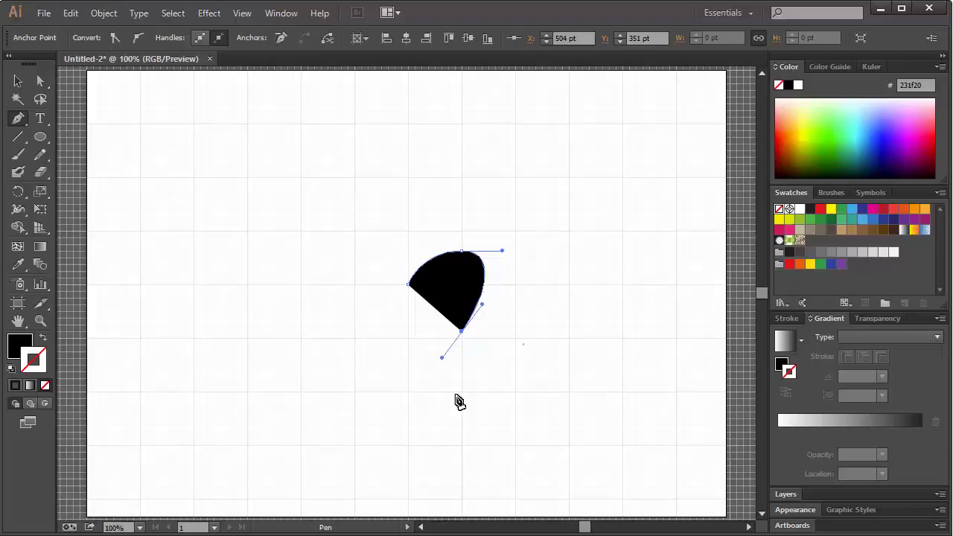
- Add the lower anchors to curve a thin tail and hook the path back to the top
click(469, 397)
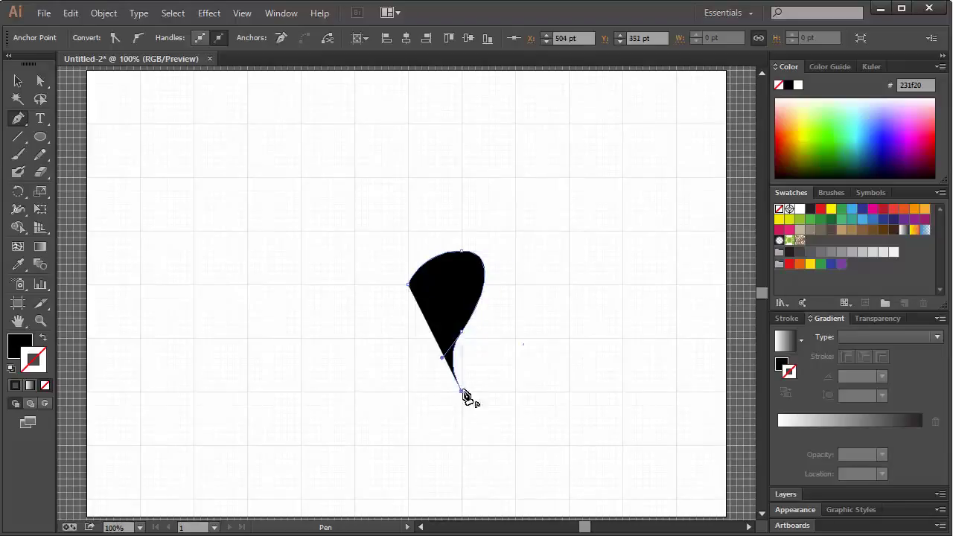
key(ctrl+z)
click(471, 382)
key(ctrl+z)
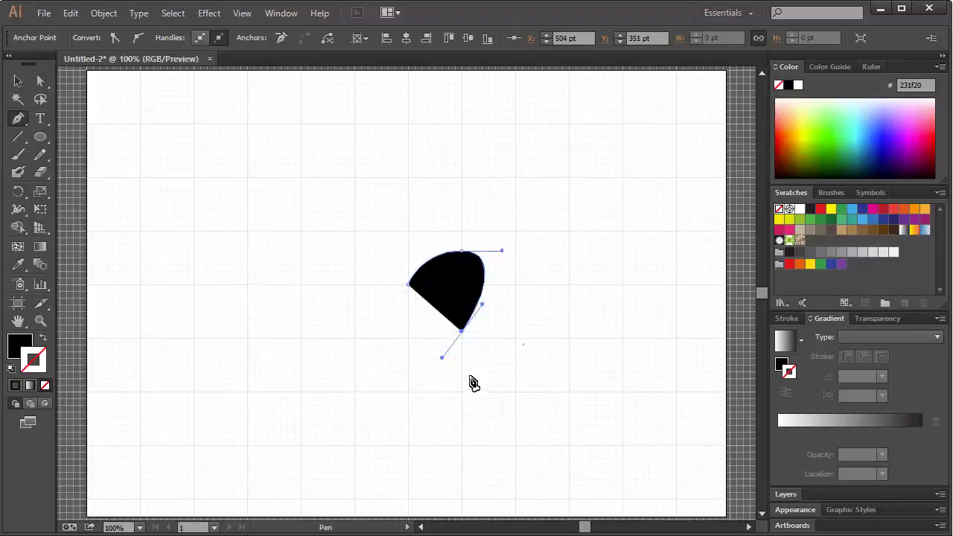
click(470, 381)
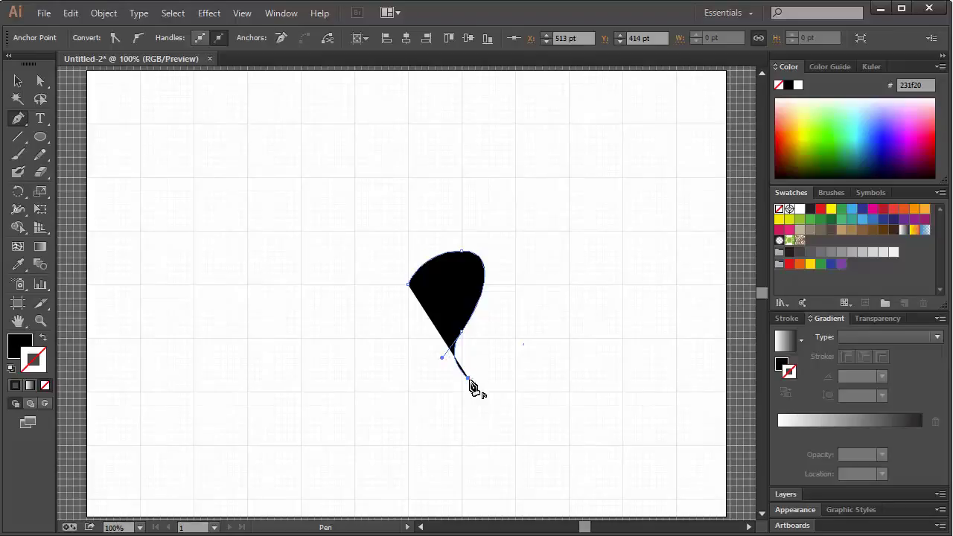
drag(471, 380, 447, 259)
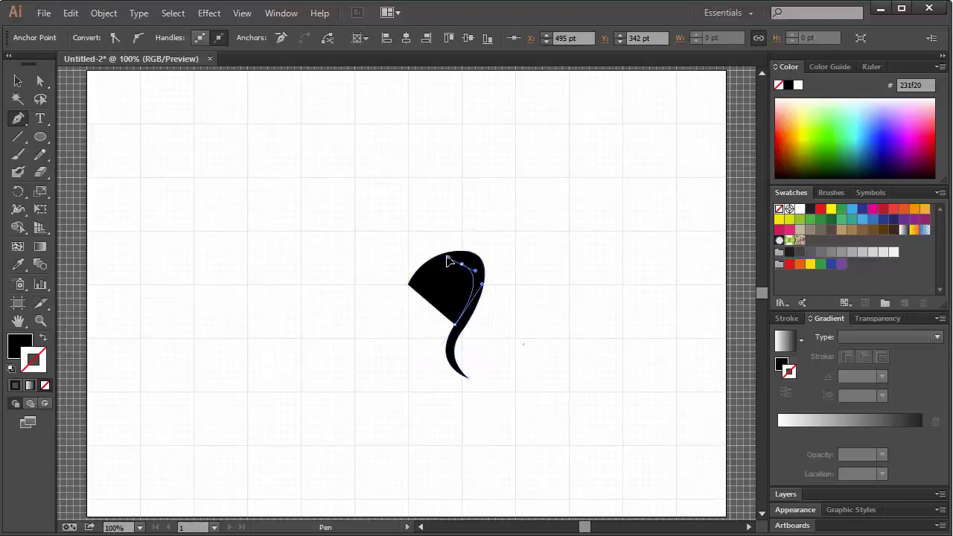
drag(408, 283, 387, 312)
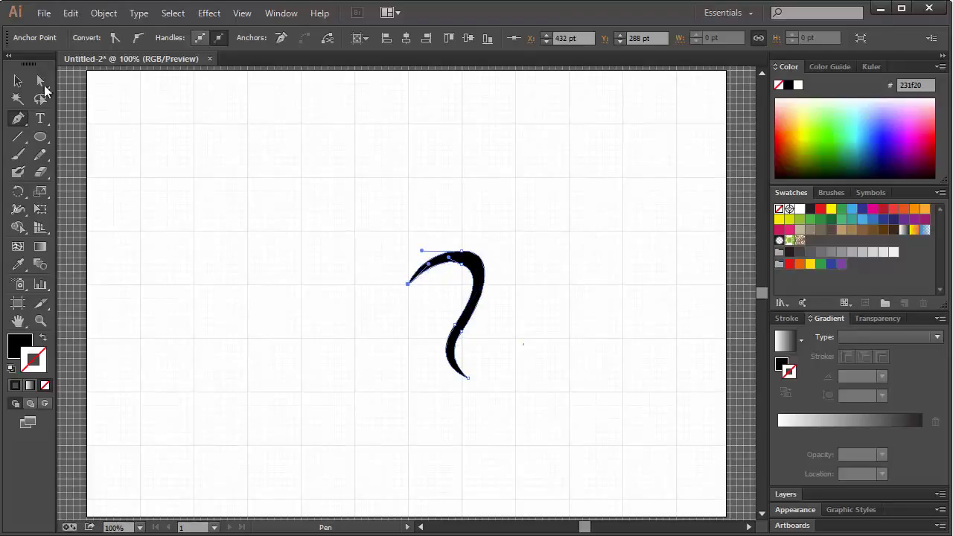
- Deselect the black hook shape and move it slightly left
click(18, 81)
click(296, 216)
drag(476, 308, 423, 309)
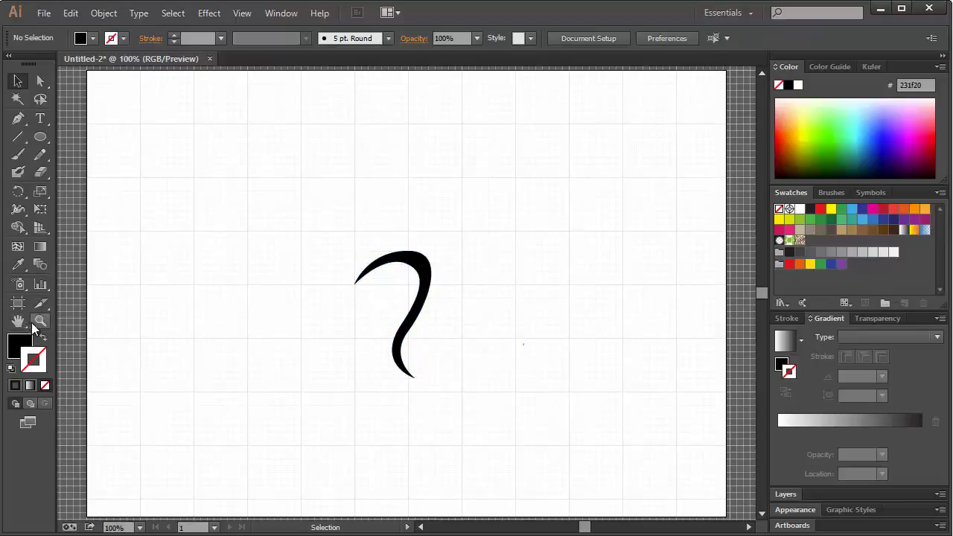
- Undo back to the top arc and redraw the path down into a short curved tail
click(18, 118)
key(ctrl+z)
key(ctrl+z)
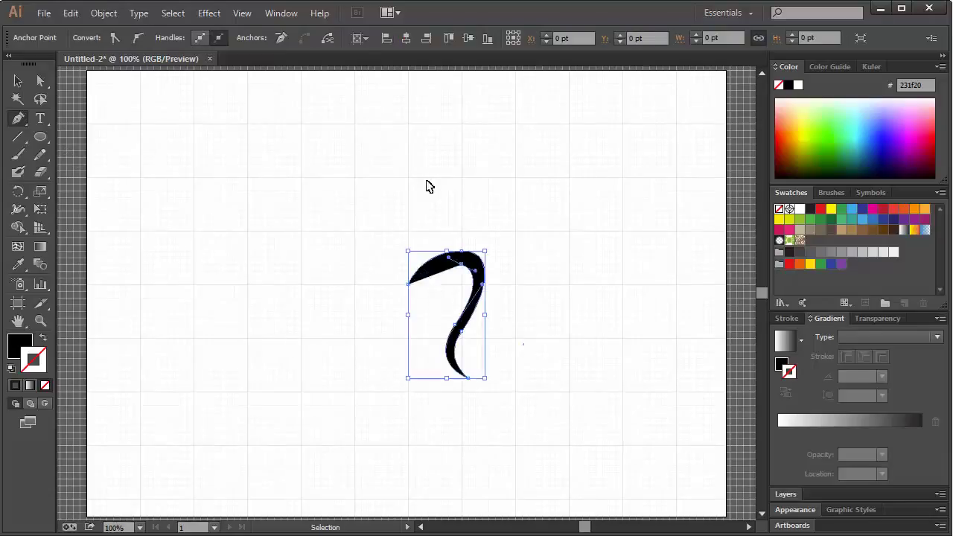
key(ctrl+z)
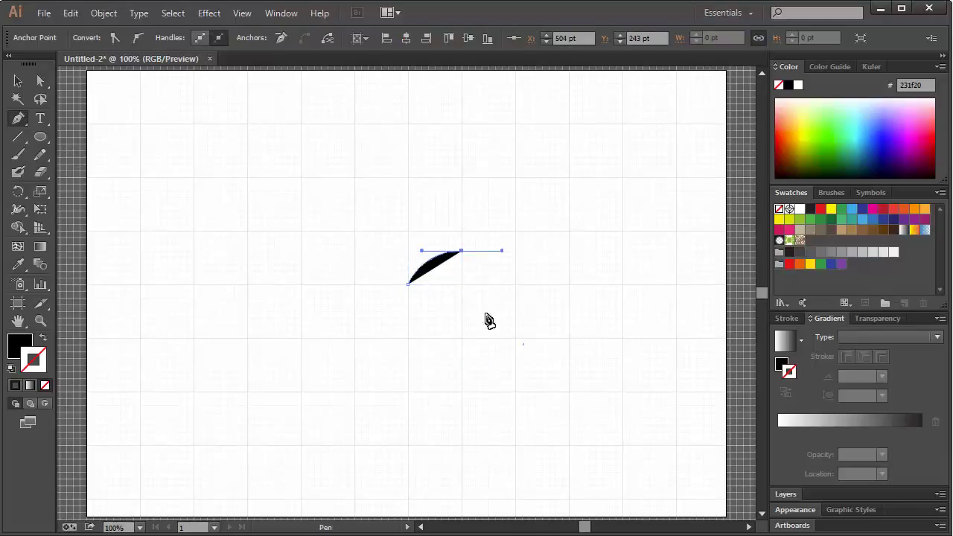
click(461, 324)
drag(462, 324, 436, 356)
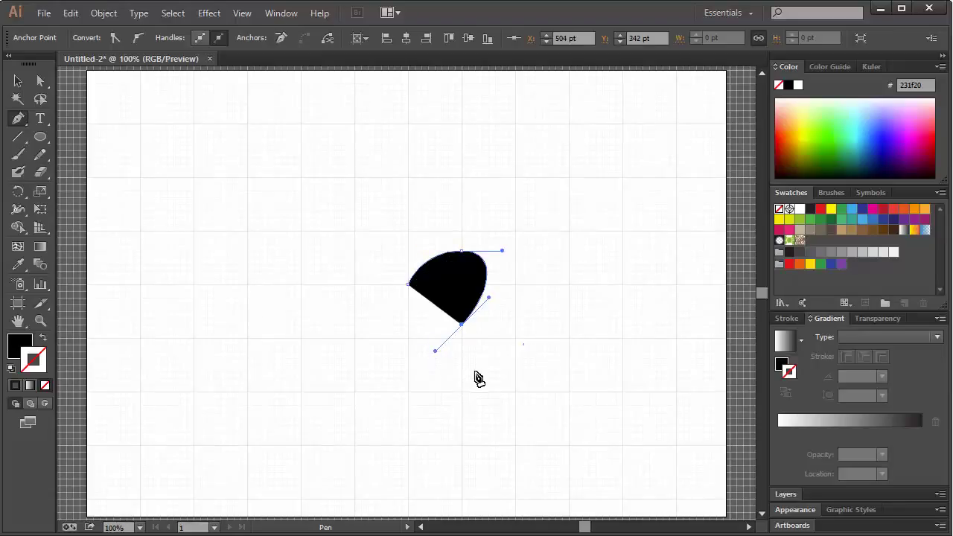
click(475, 371)
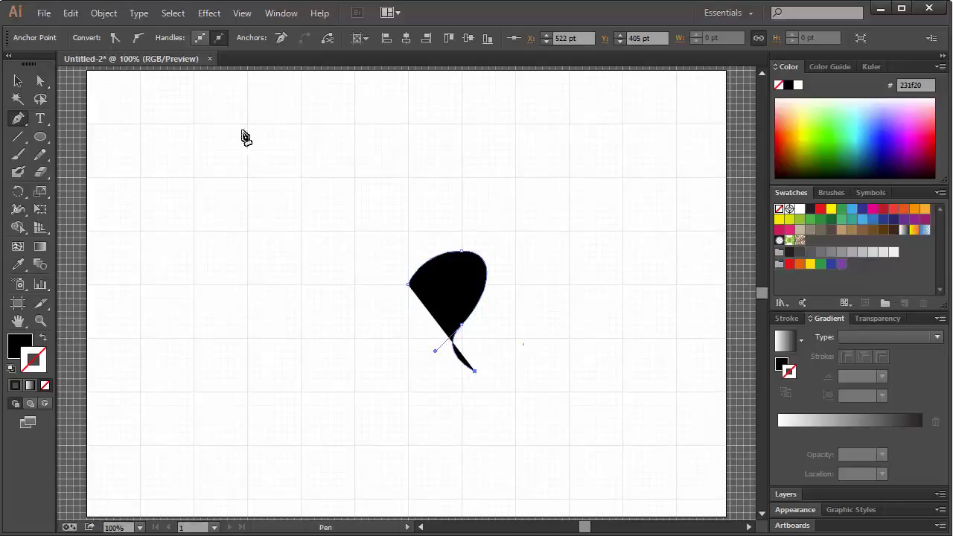
- Set the curve's fill to None and its stroke to black
click(782, 363)
click(779, 209)
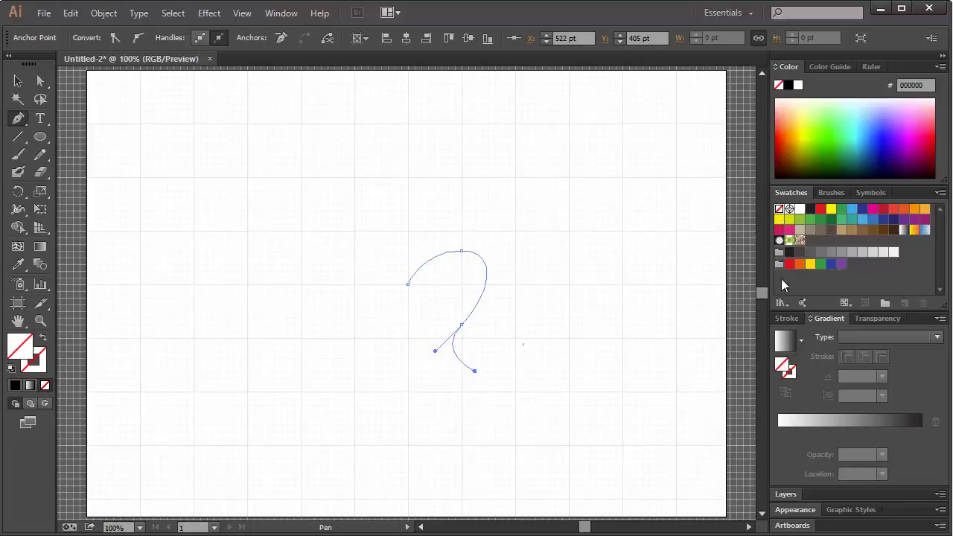
click(795, 370)
click(809, 168)
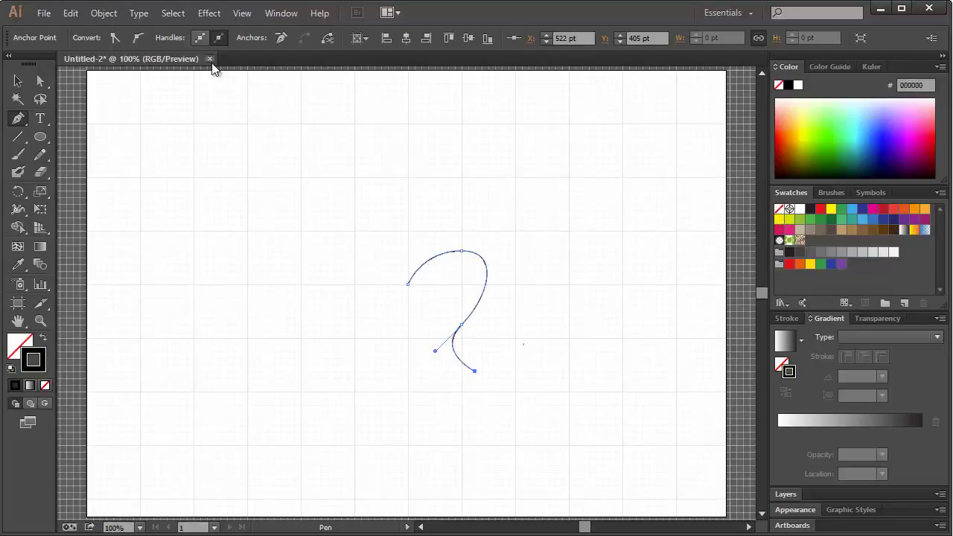
- Raise the stroke weight to 13 pt and apply Width Profile 1 for a taper
click(18, 81)
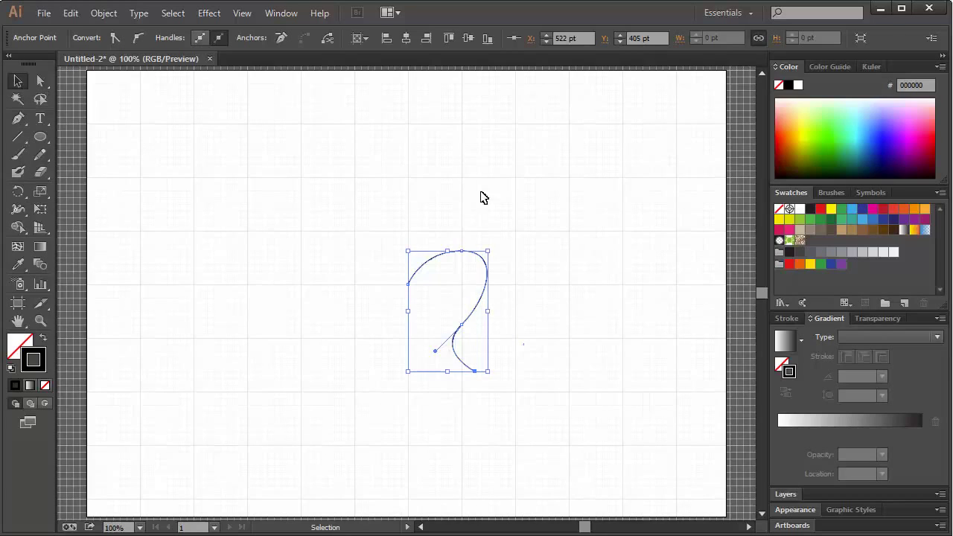
click(484, 264)
click(174, 36)
click(175, 36)
click(175, 36)
click(175, 36)
click(174, 36)
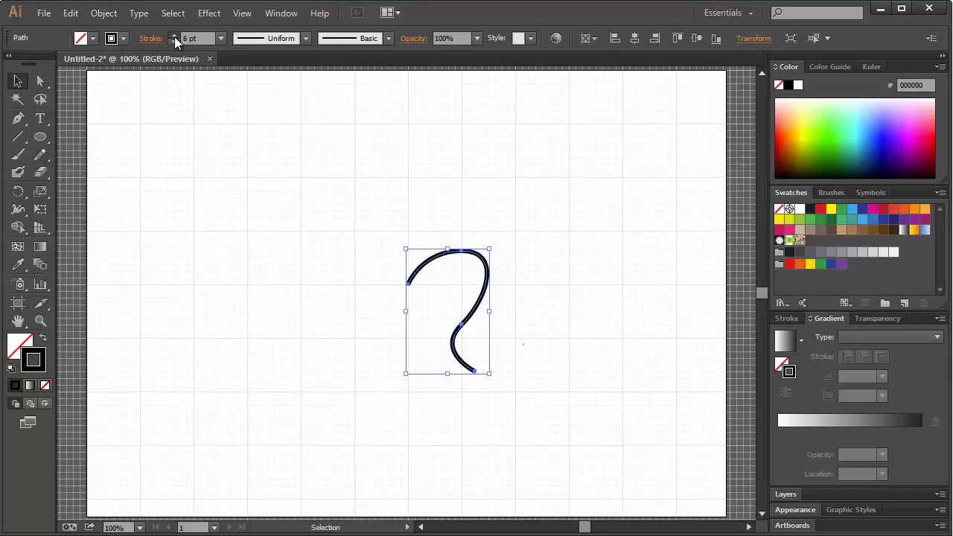
click(174, 35)
click(174, 36)
click(174, 36)
click(174, 35)
click(174, 36)
click(175, 36)
click(175, 36)
click(305, 38)
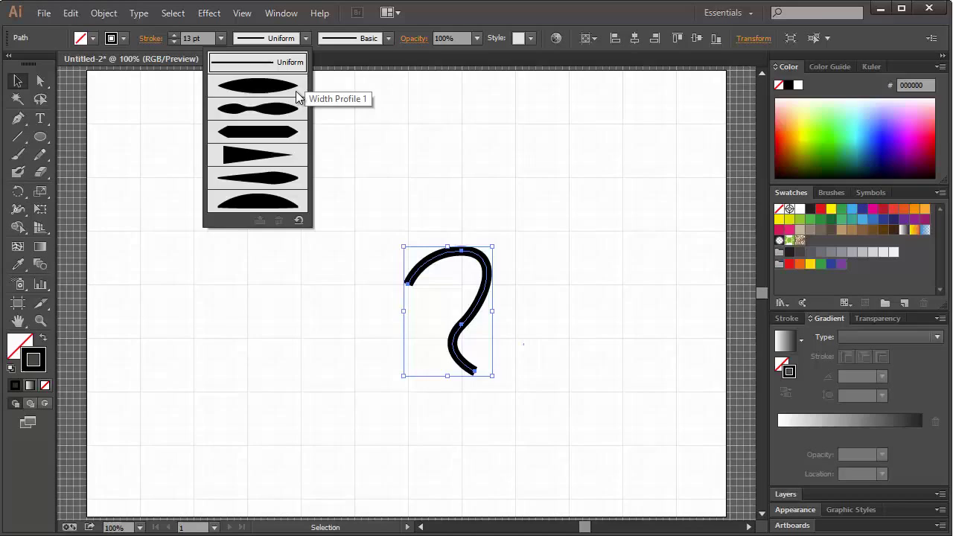
click(258, 86)
click(386, 183)
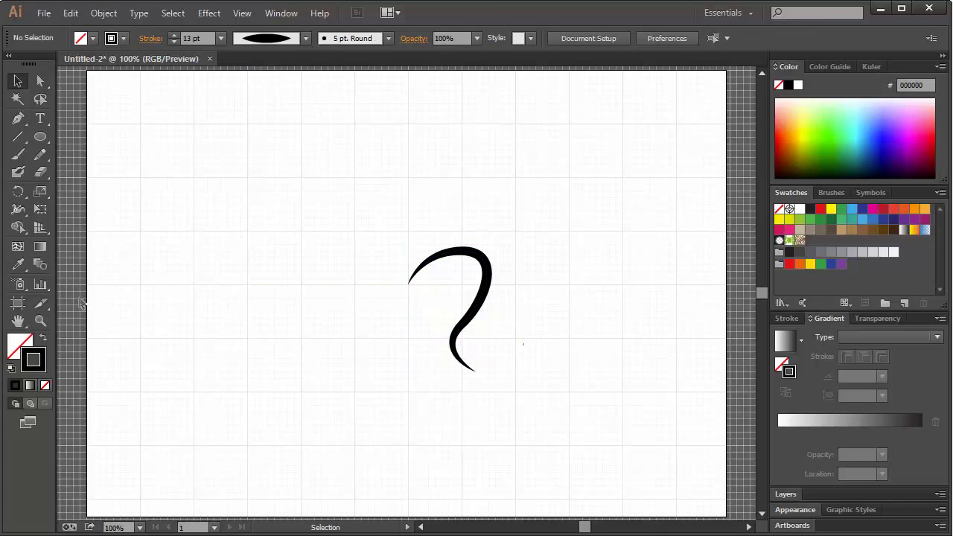
- Zoom in and lengthen the tail and reshape the arc with Direct Selection, then return to 100%
click(40, 320)
drag(351, 182, 613, 474)
click(41, 81)
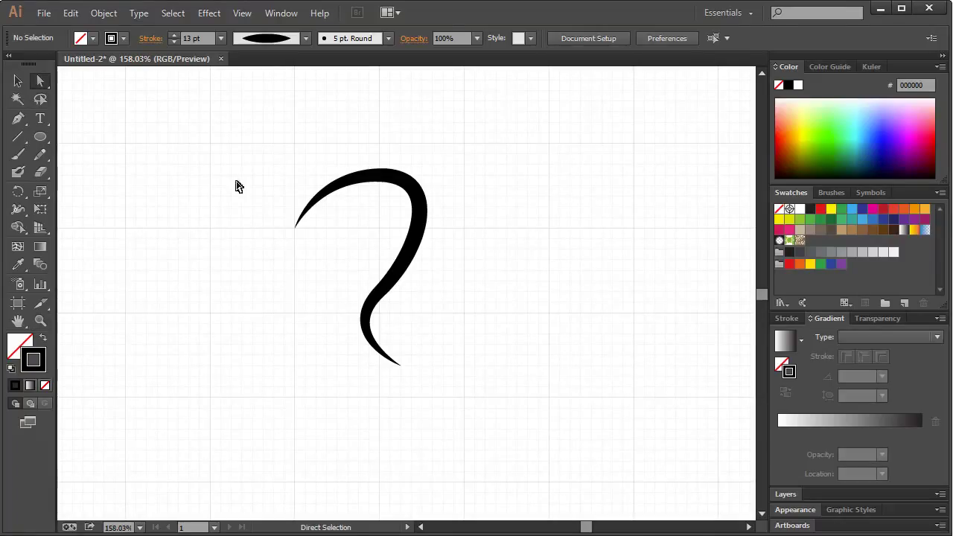
click(379, 292)
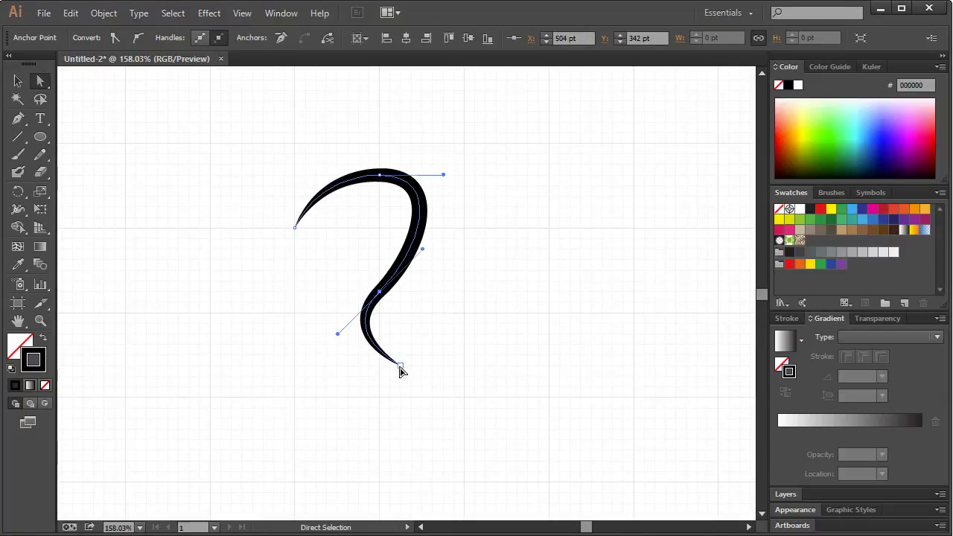
drag(400, 366, 400, 407)
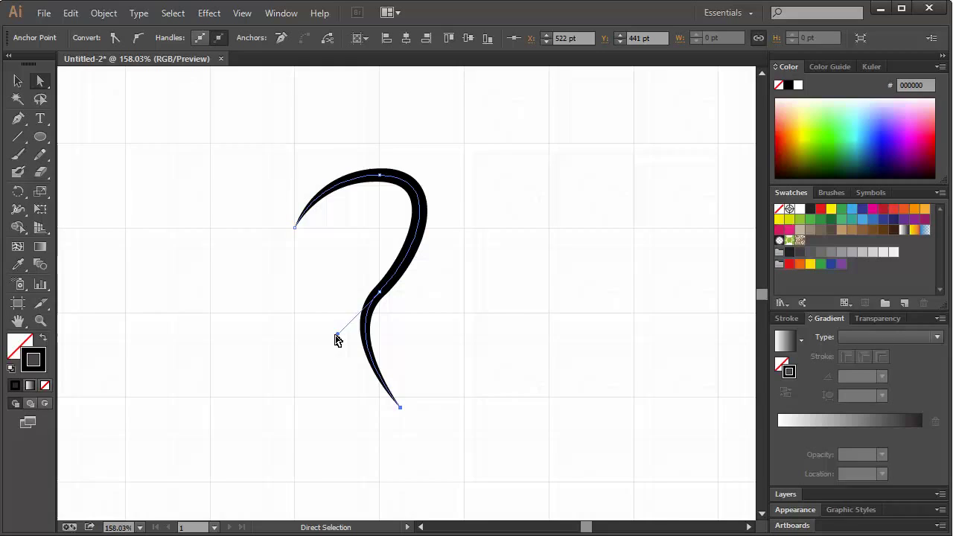
drag(338, 333, 337, 354)
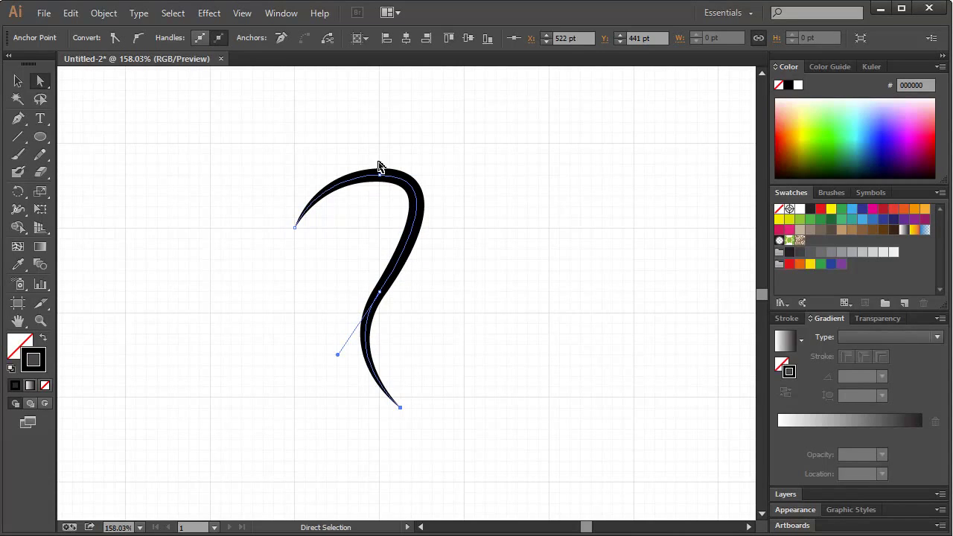
mouse_move(382, 177)
mouse_down()
mouse_move(361, 176)
mouse_move(379, 179)
mouse_up()
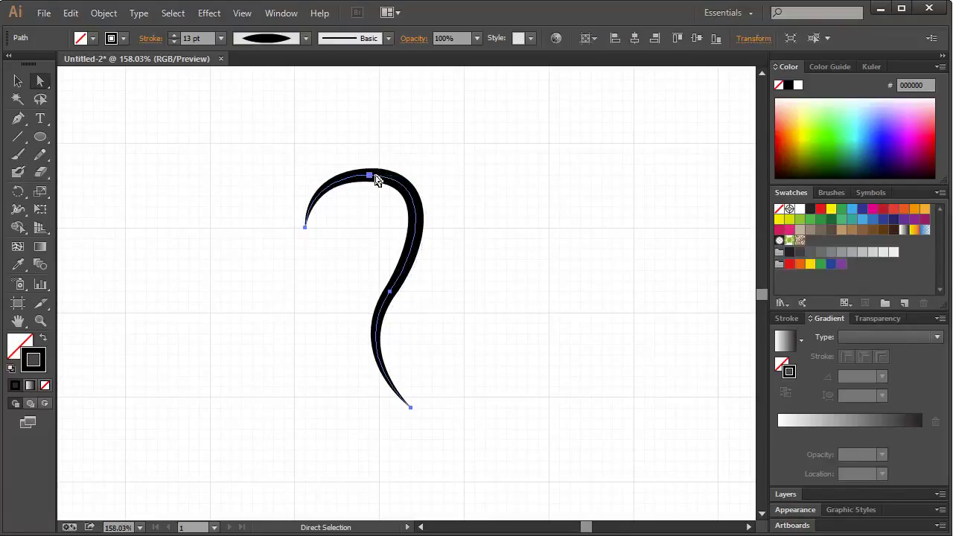
click(455, 173)
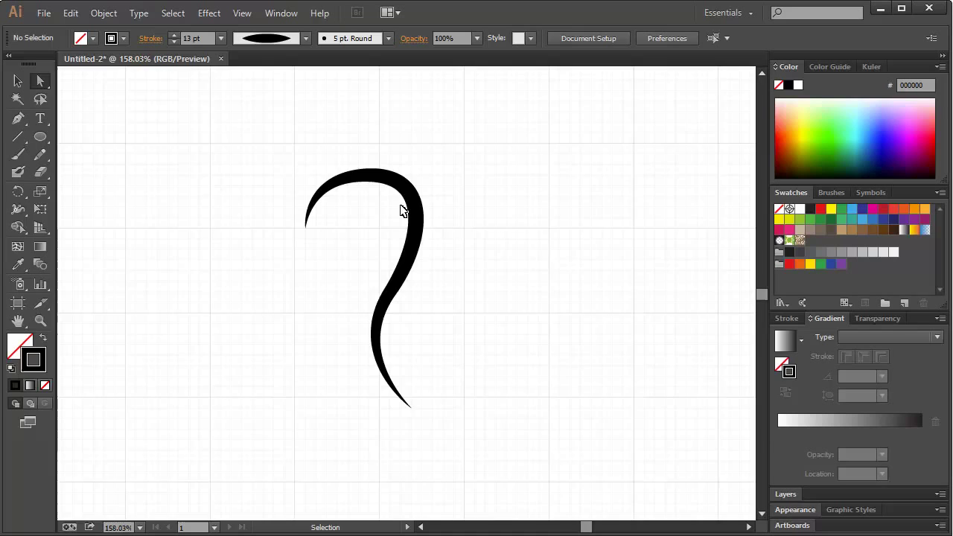
key(ctrl+1)
- Select the hook and set its stroke weight to 16 pt, then deselect
click(477, 325)
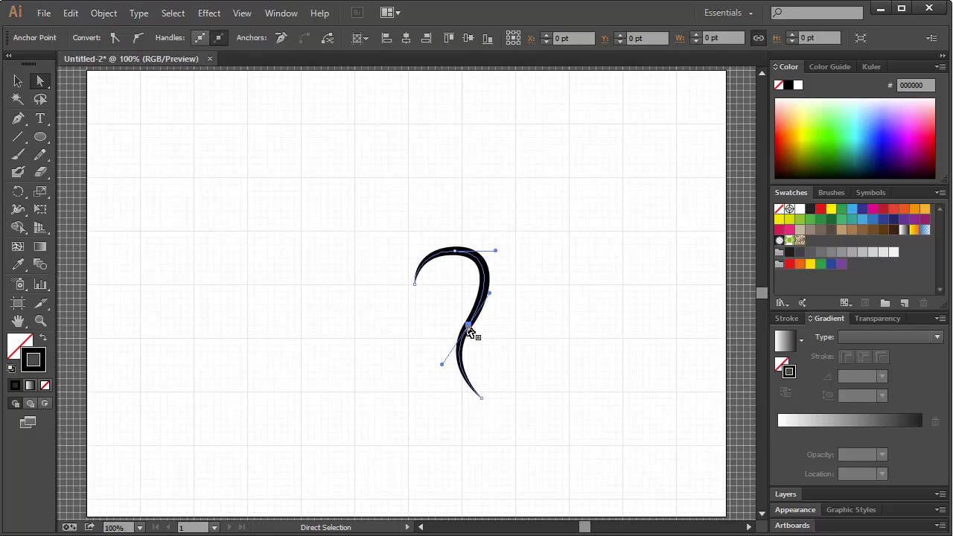
click(17, 81)
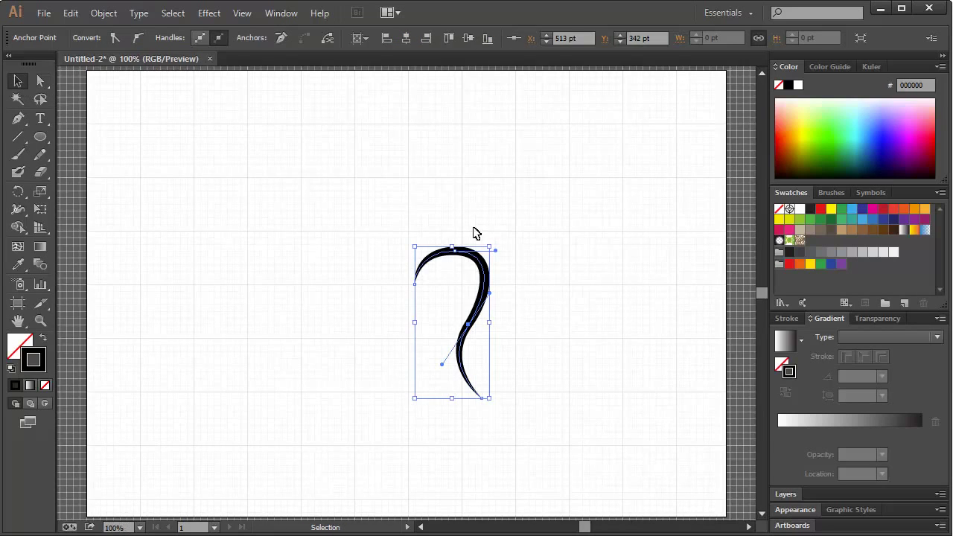
click(174, 35)
click(174, 35)
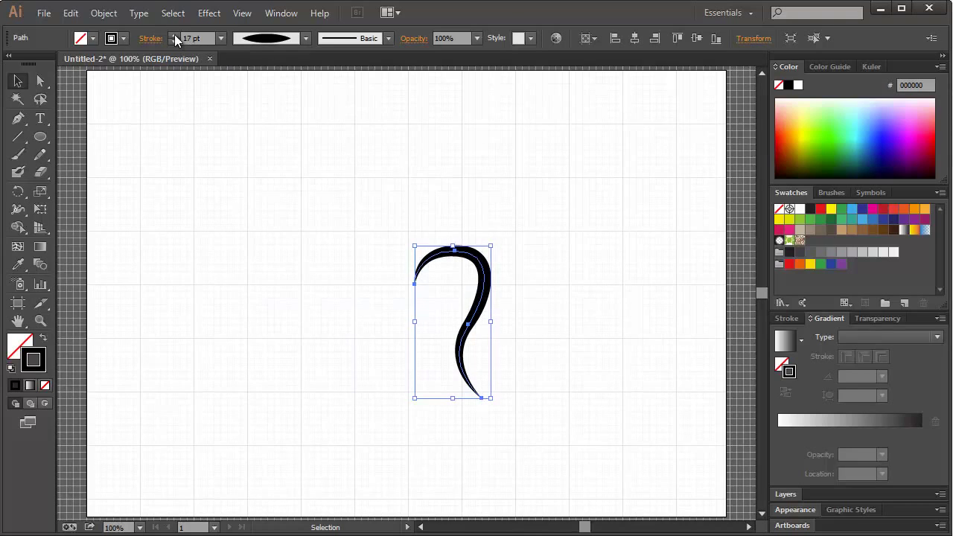
click(174, 35)
click(173, 35)
click(174, 35)
click(174, 35)
click(174, 35)
click(174, 41)
click(173, 42)
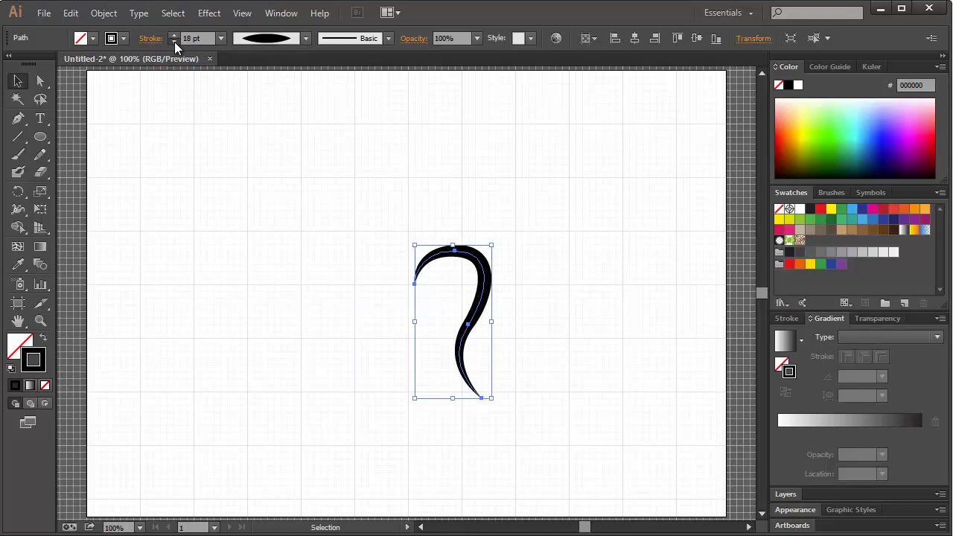
click(173, 42)
click(173, 42)
click(381, 222)
click(40, 321)
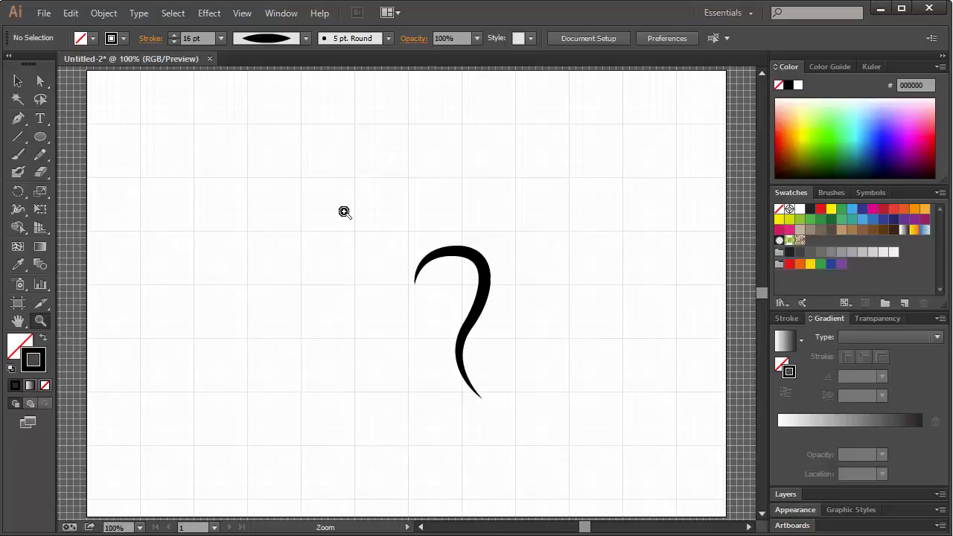
- Move the curve's start point left and reshape the middle anchor's handle into an S-bend
drag(305, 173, 656, 498)
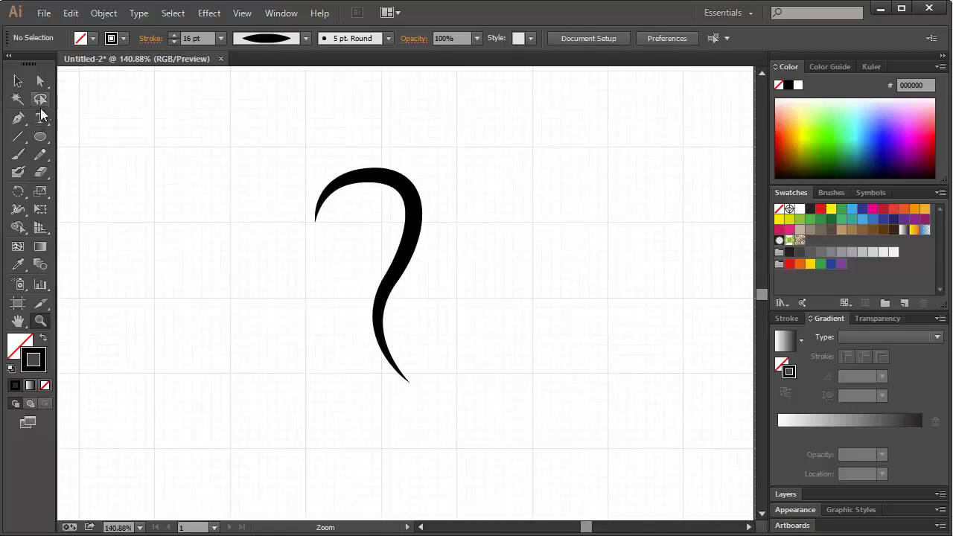
click(40, 80)
click(326, 202)
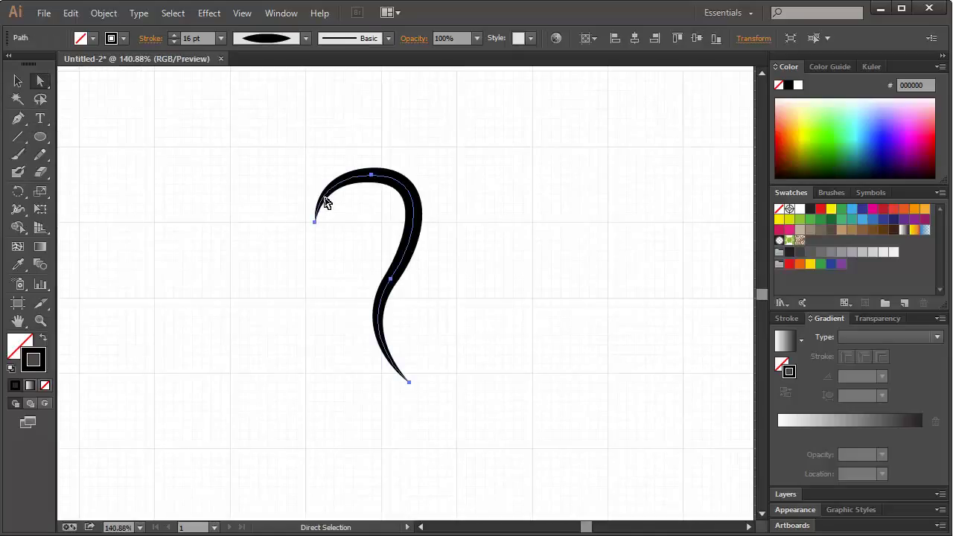
click(315, 222)
drag(315, 223, 307, 222)
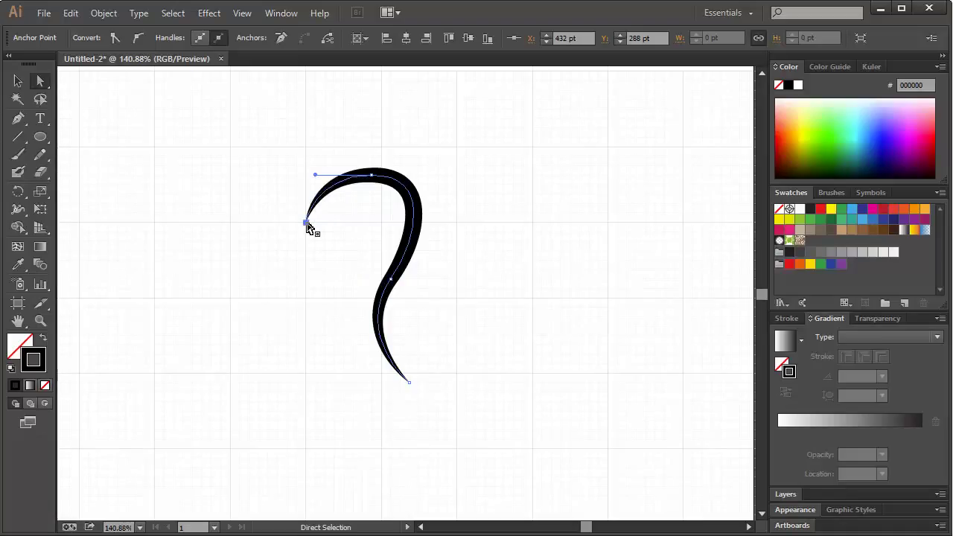
click(393, 279)
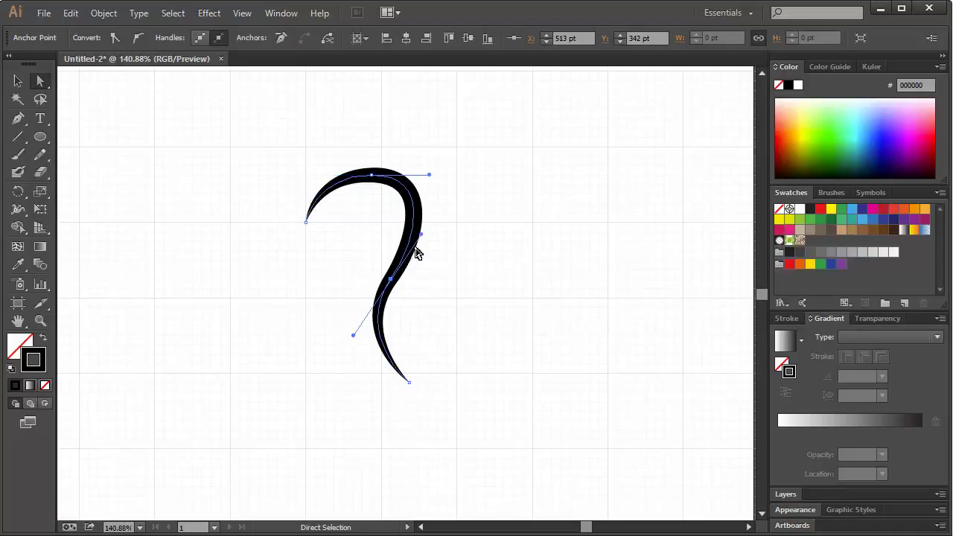
drag(422, 236, 427, 242)
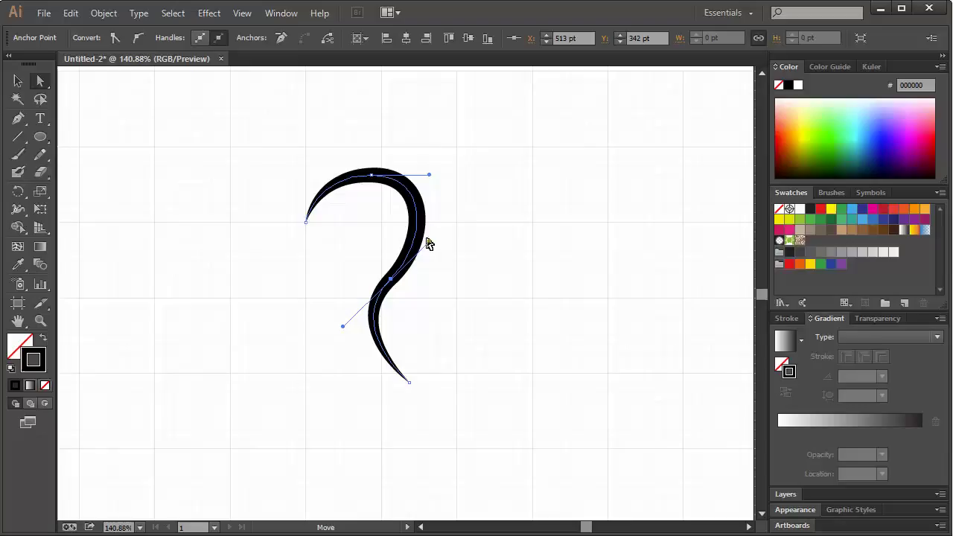
key(ctrl+z)
mouse_move(422, 236)
mouse_down()
mouse_move(417, 261)
mouse_move(439, 213)
mouse_move(419, 230)
mouse_up()
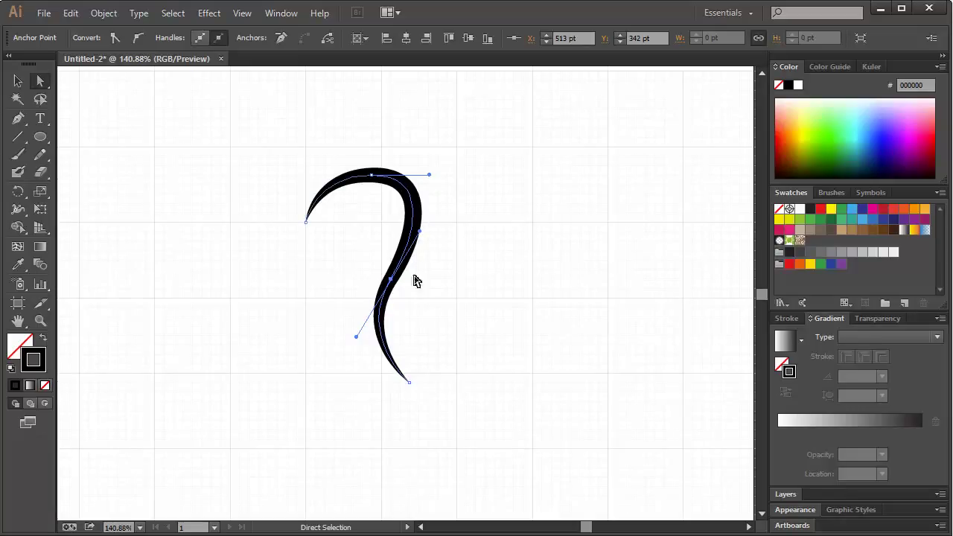
- Check the curve's end and top points, deselect, and zoom back out to the artboard
click(411, 378)
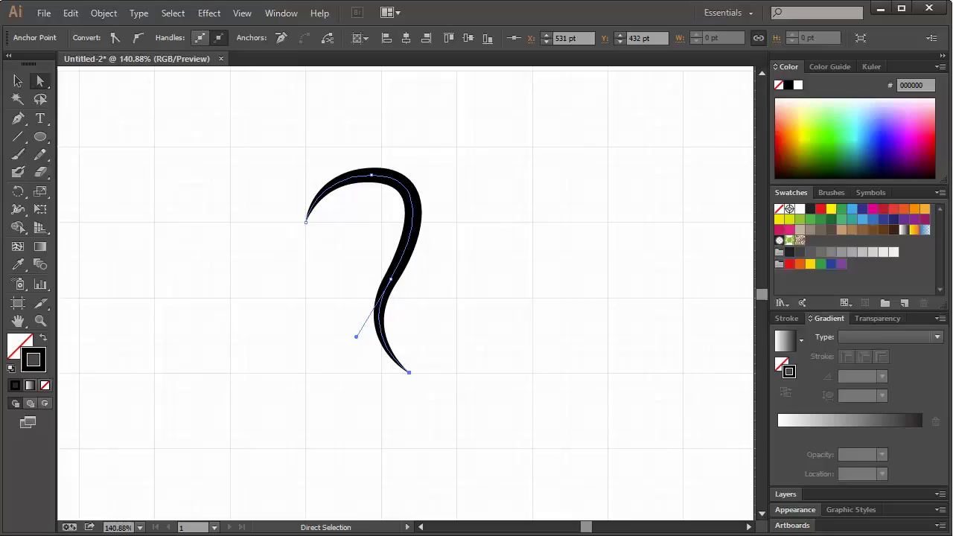
click(371, 178)
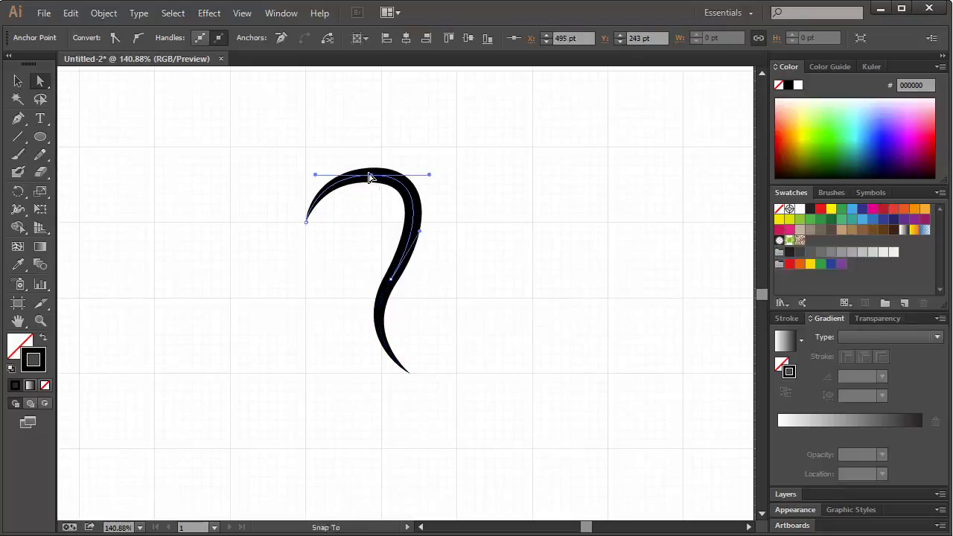
click(587, 186)
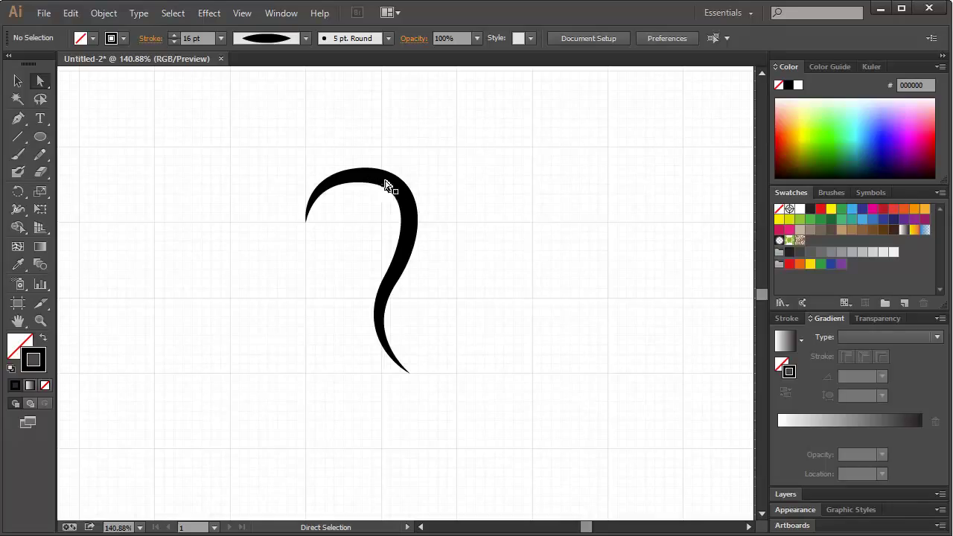
click(395, 288)
click(449, 240)
key(ctrl+1)
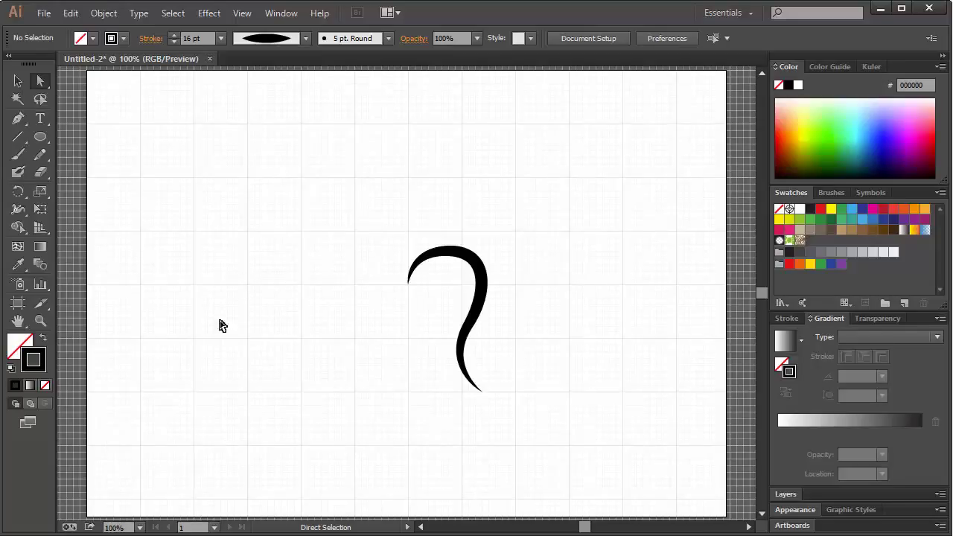
click(40, 320)
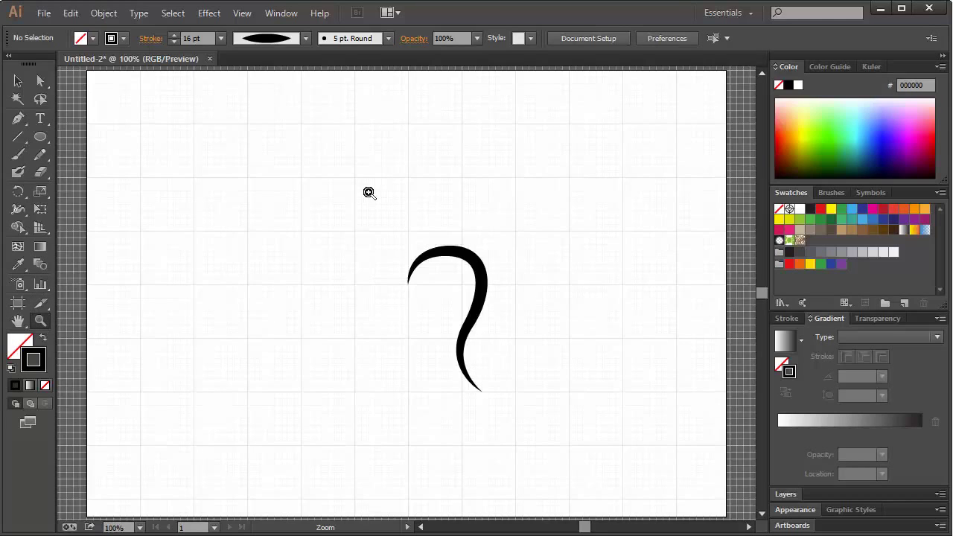
- Draw a second S-shaped path with the Pen tool beside the hook's stem
drag(355, 191, 619, 432)
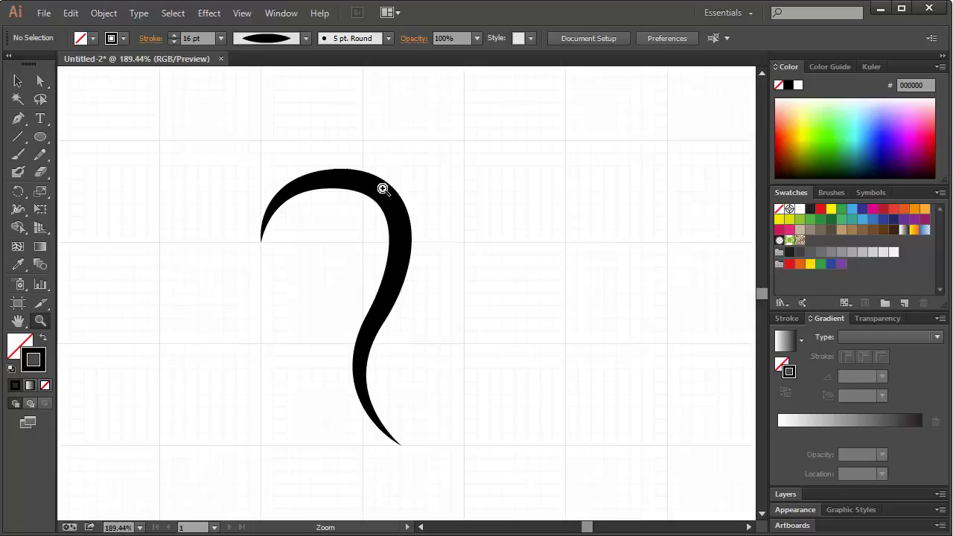
click(18, 118)
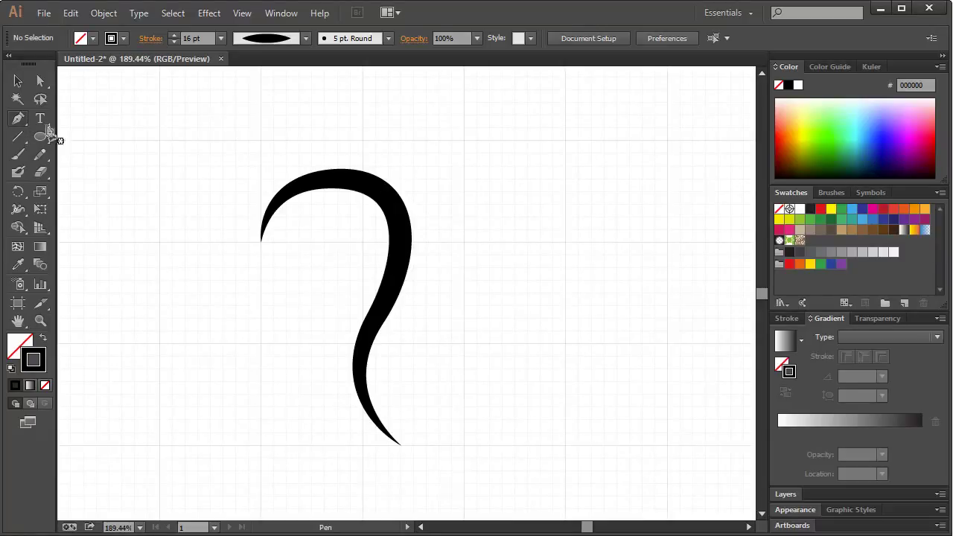
click(426, 216)
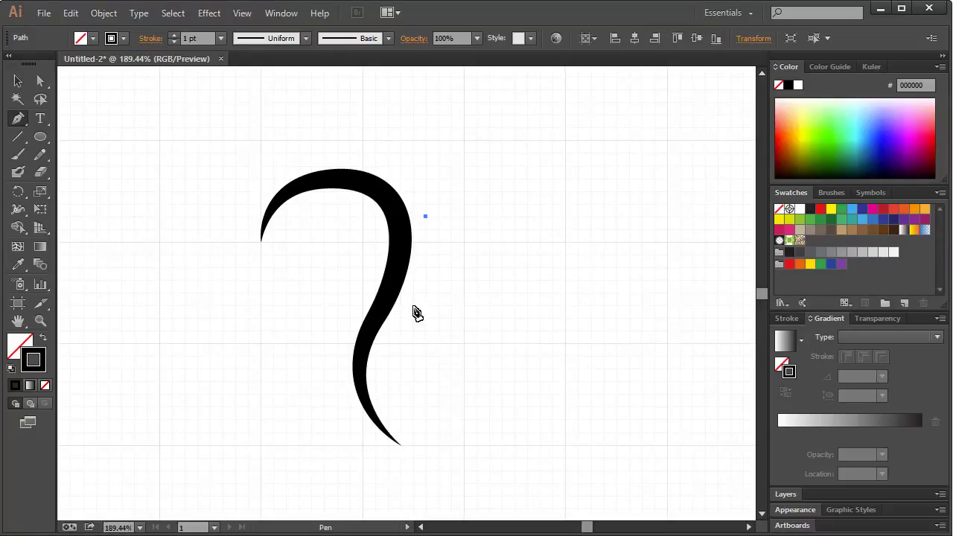
drag(413, 306, 386, 359)
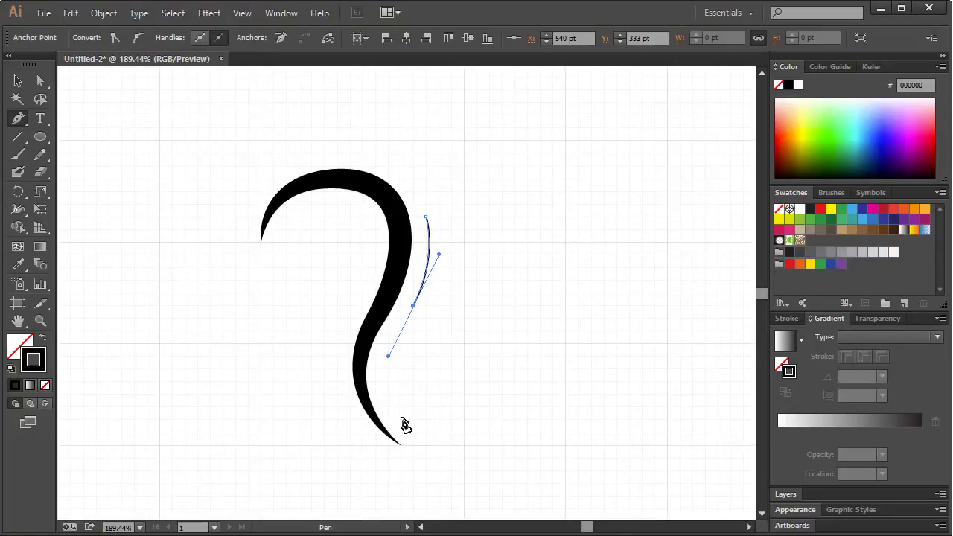
drag(400, 420, 428, 457)
ctrl+click(401, 421)
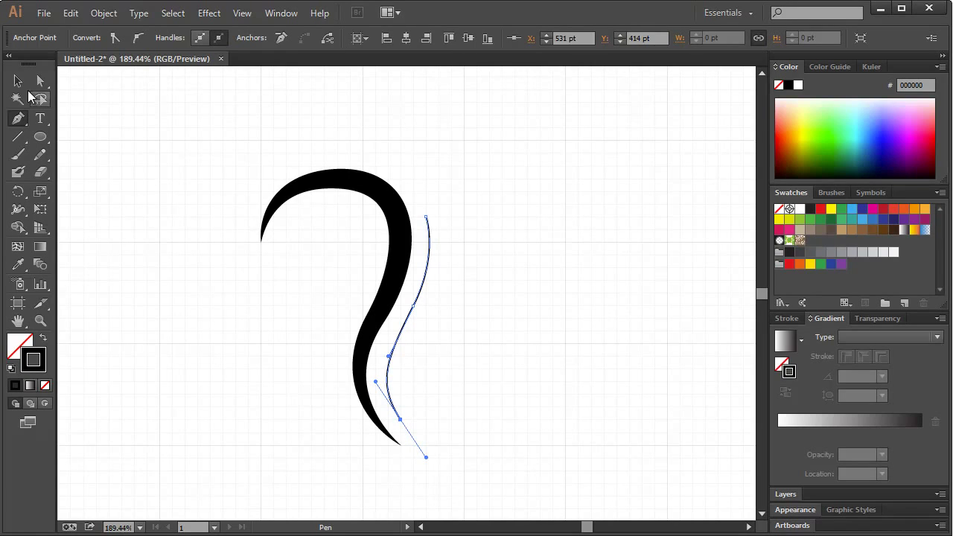
- Give the new strand an 11 pt stroke with the lens-shaped width profile
click(17, 81)
click(429, 230)
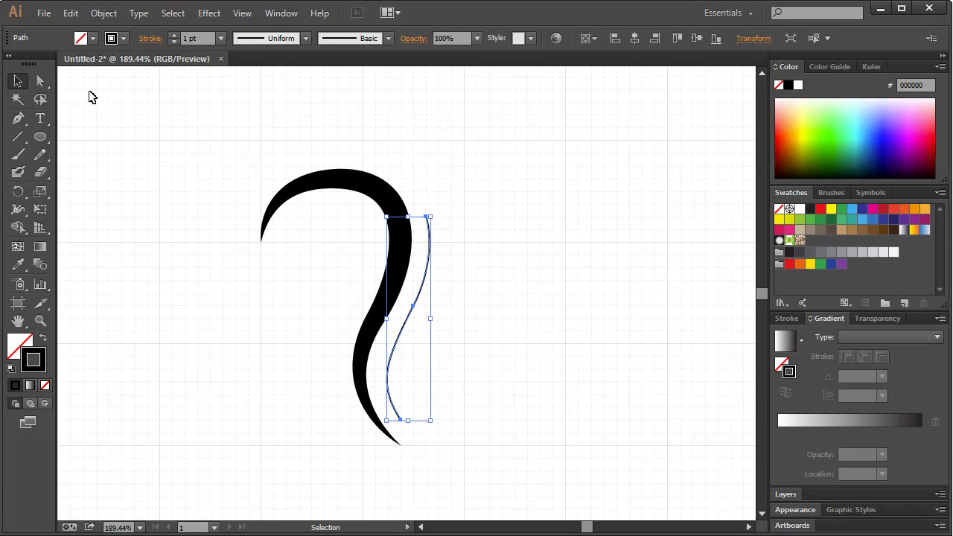
click(174, 35)
click(173, 35)
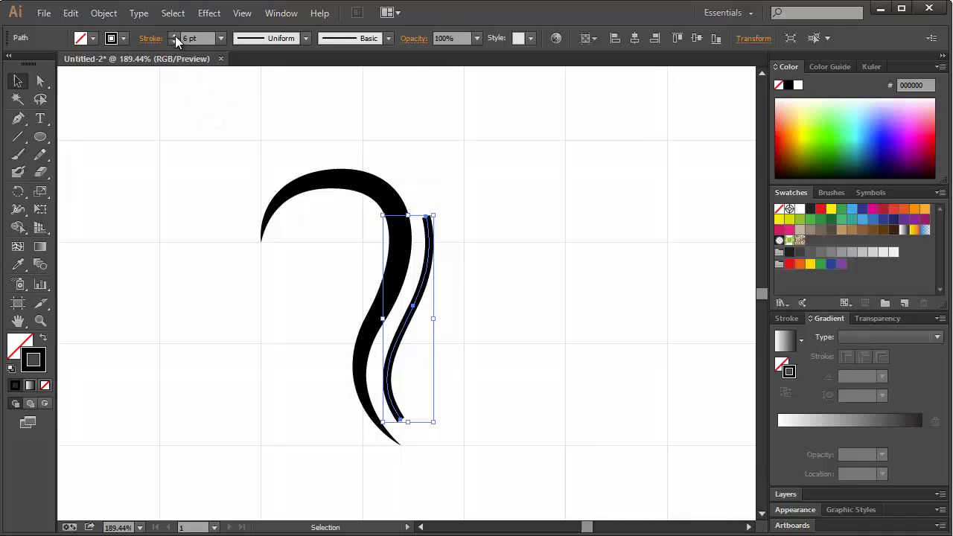
click(174, 35)
click(175, 37)
click(176, 37)
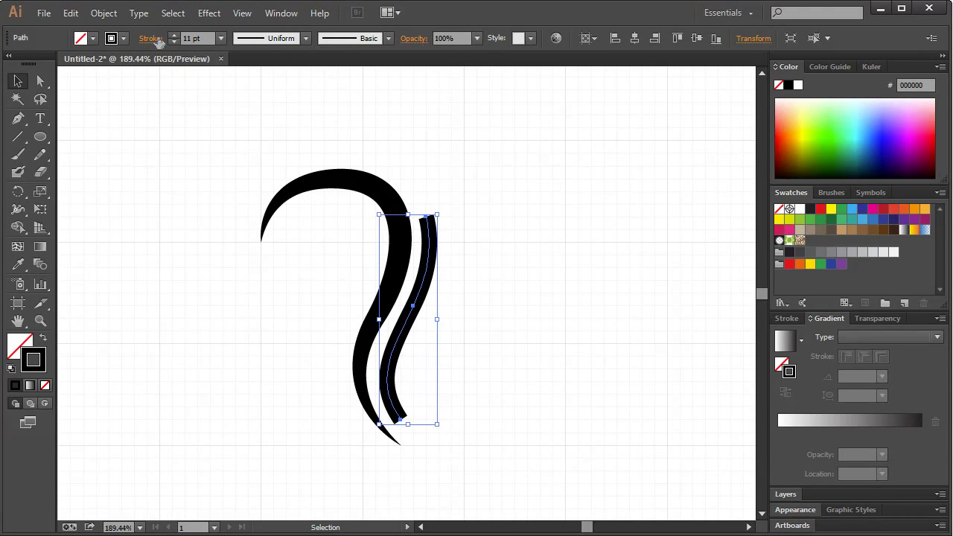
click(152, 39)
click(283, 39)
click(270, 86)
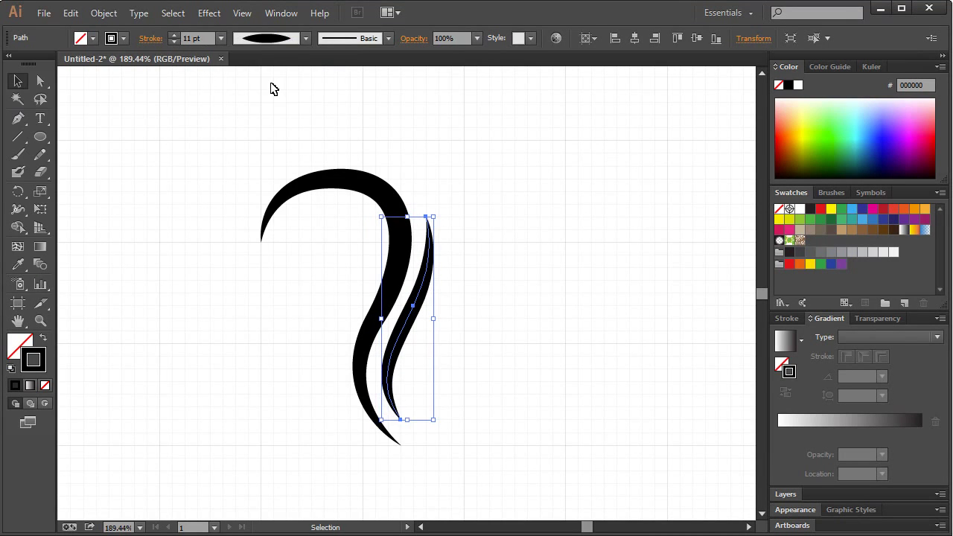
click(457, 130)
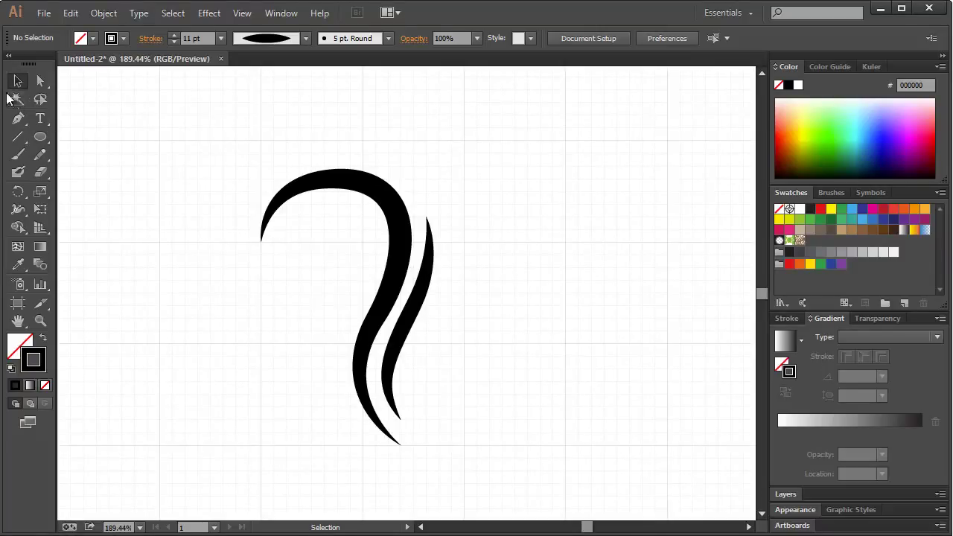
- Pen-draw a third curved strand to the right of the second strand
click(19, 119)
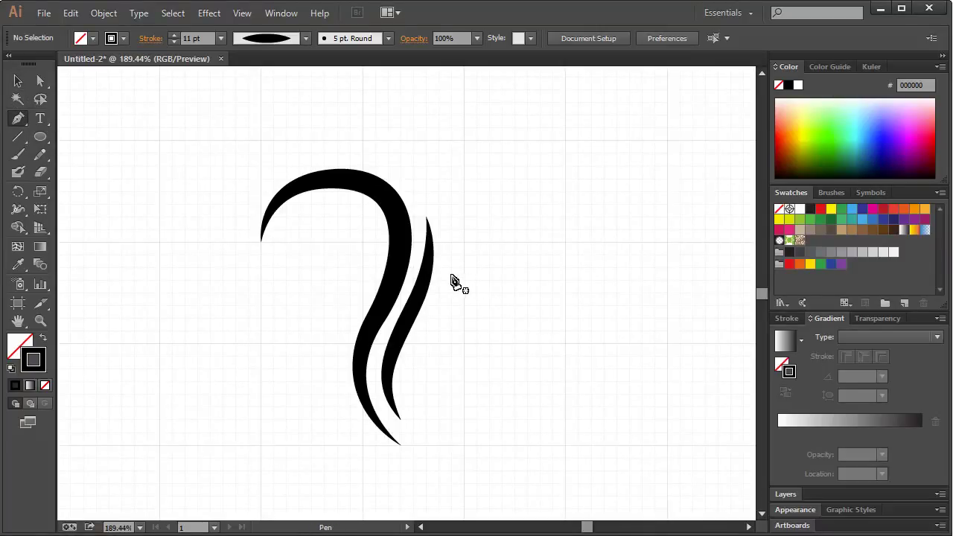
click(450, 279)
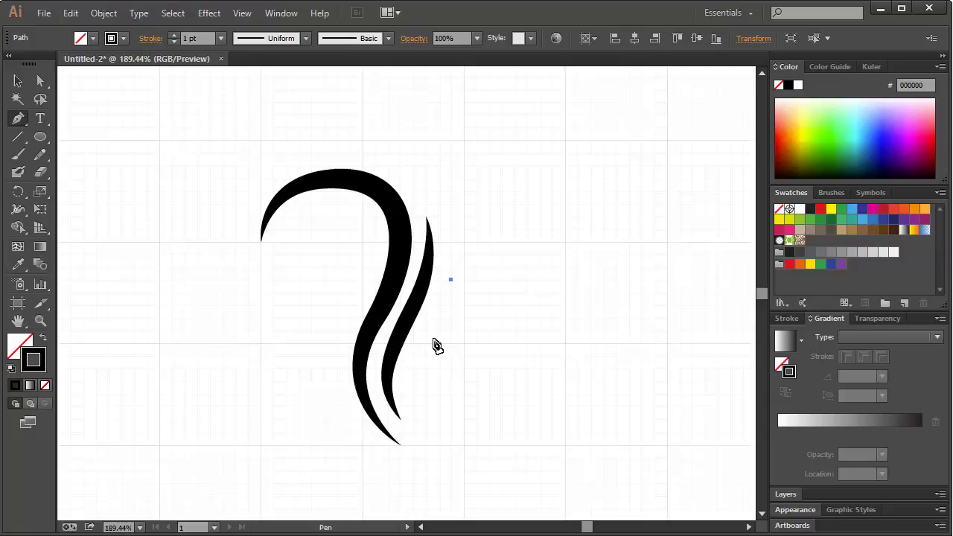
ctrl+click(453, 258)
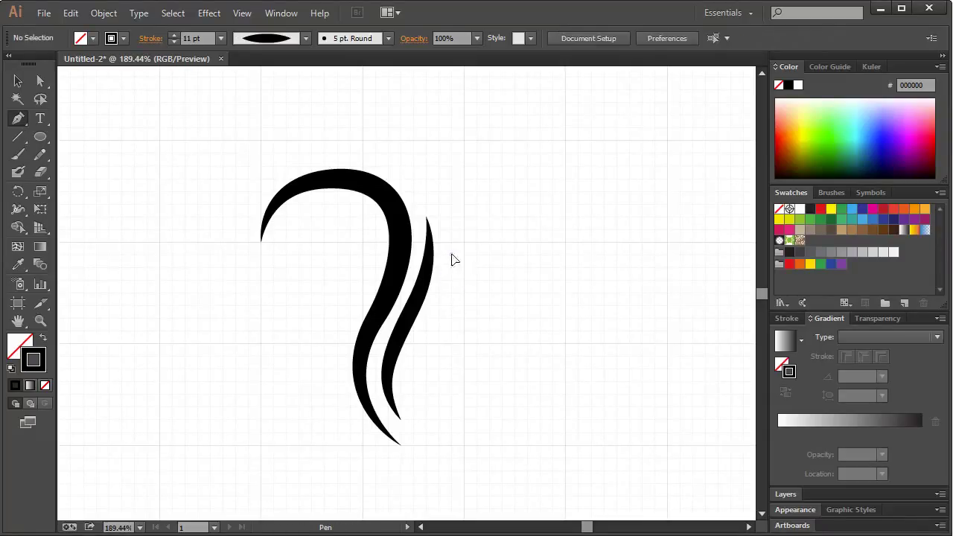
click(450, 254)
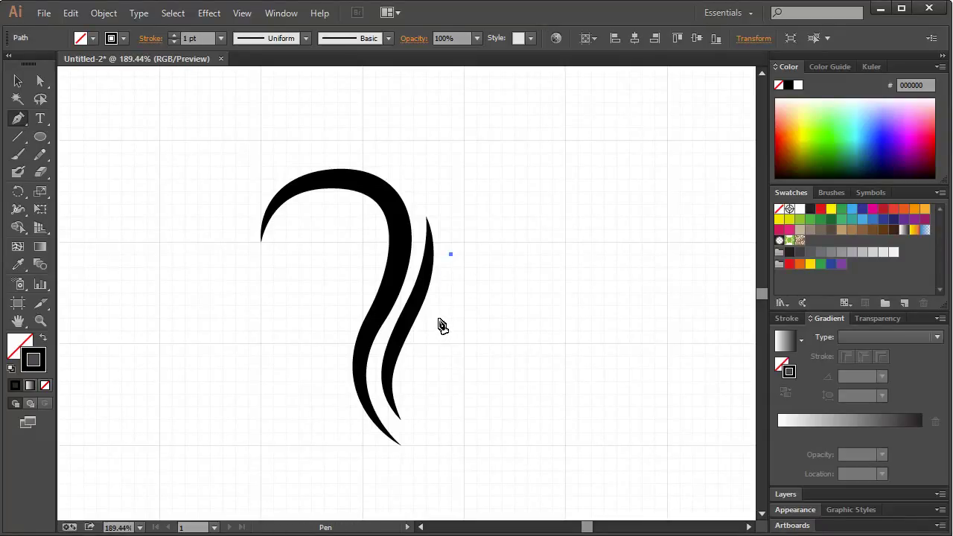
drag(438, 319, 415, 358)
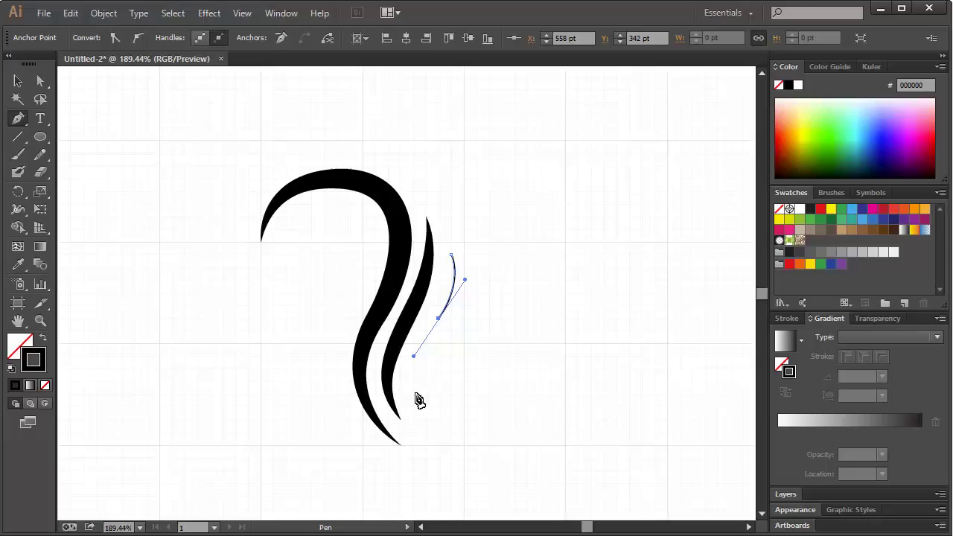
drag(415, 394, 414, 406)
- Copy the second strand's 11 pt stroke onto the new strand with the Eyedropper and apply the tapered width profile
click(18, 81)
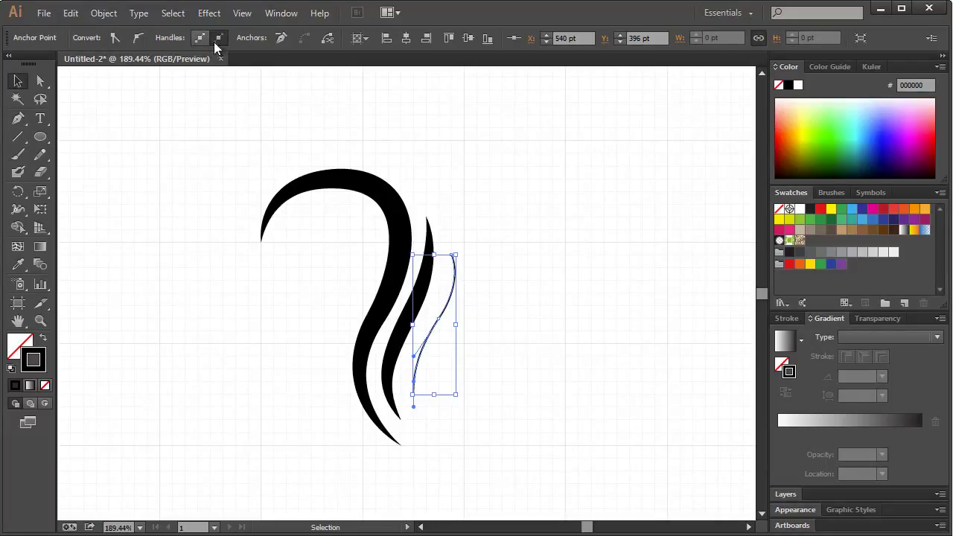
click(455, 289)
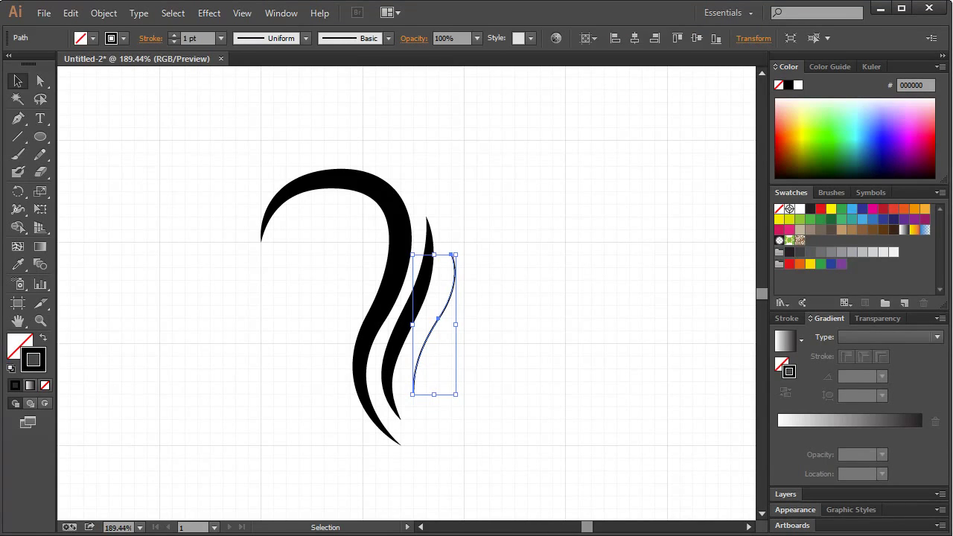
click(18, 264)
click(424, 277)
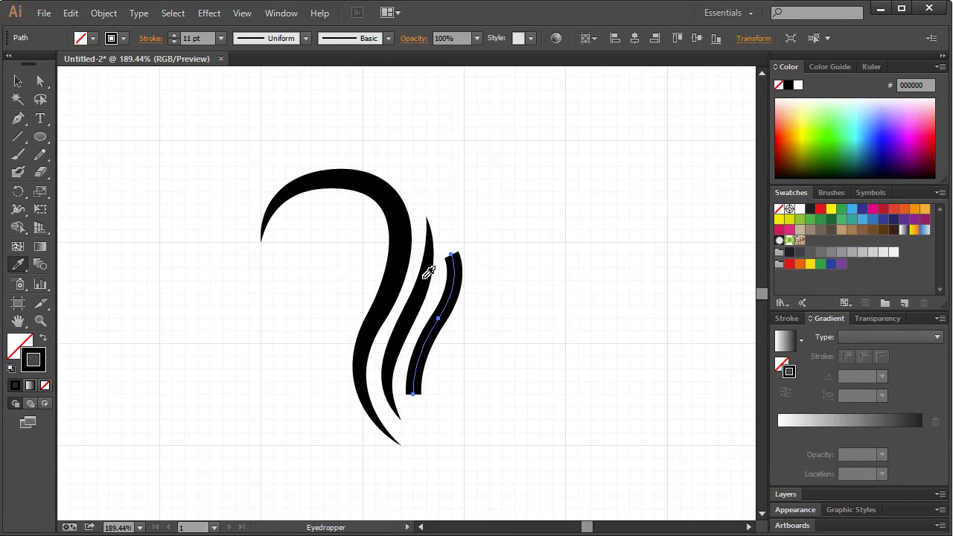
click(305, 38)
click(241, 96)
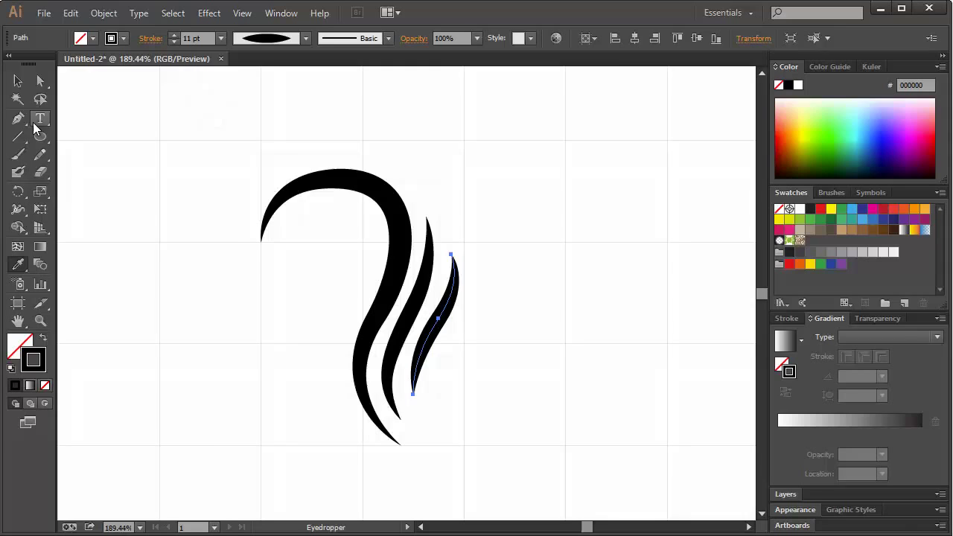
click(18, 81)
click(163, 140)
key(ctrl+1)
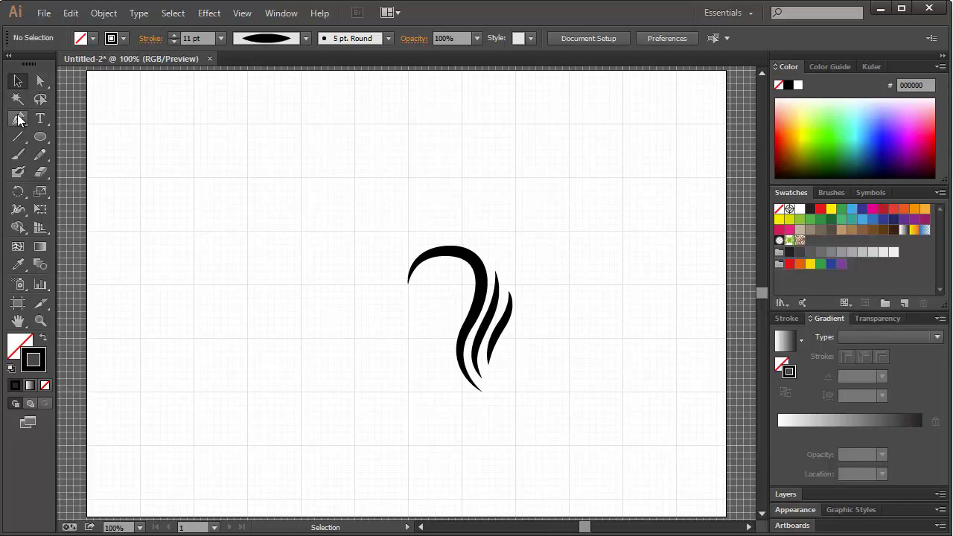
- Draw a straight vertical path and give it a 13 pt stroke with Width Profile 1
click(18, 118)
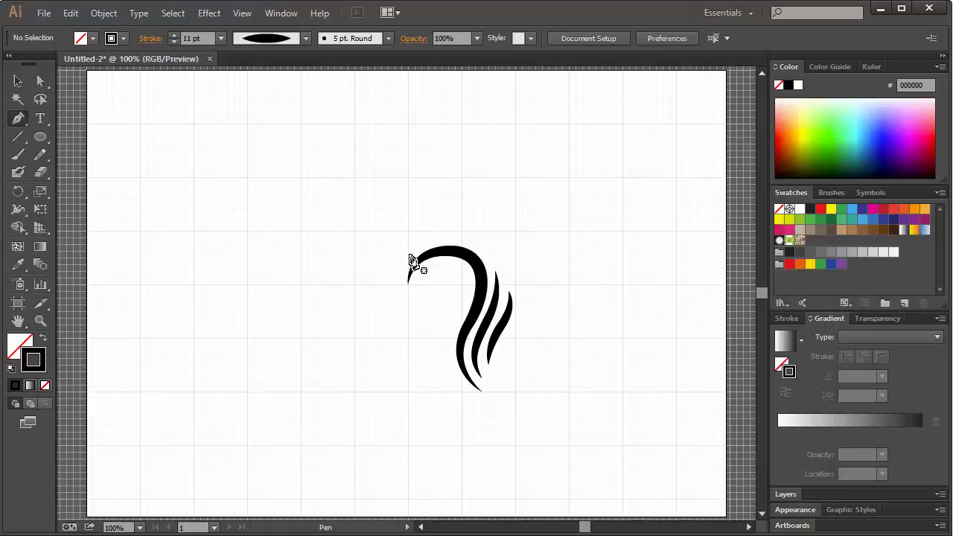
click(408, 179)
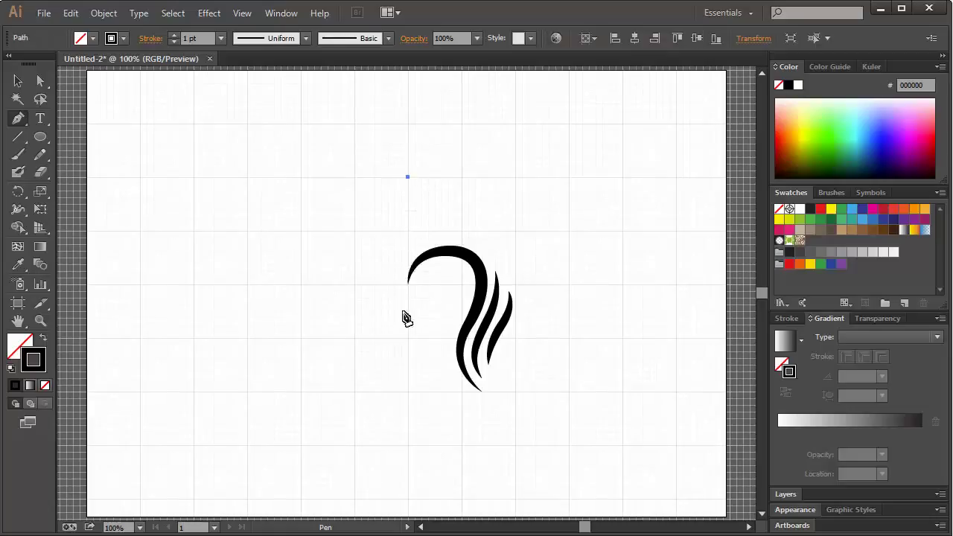
shift+click(408, 392)
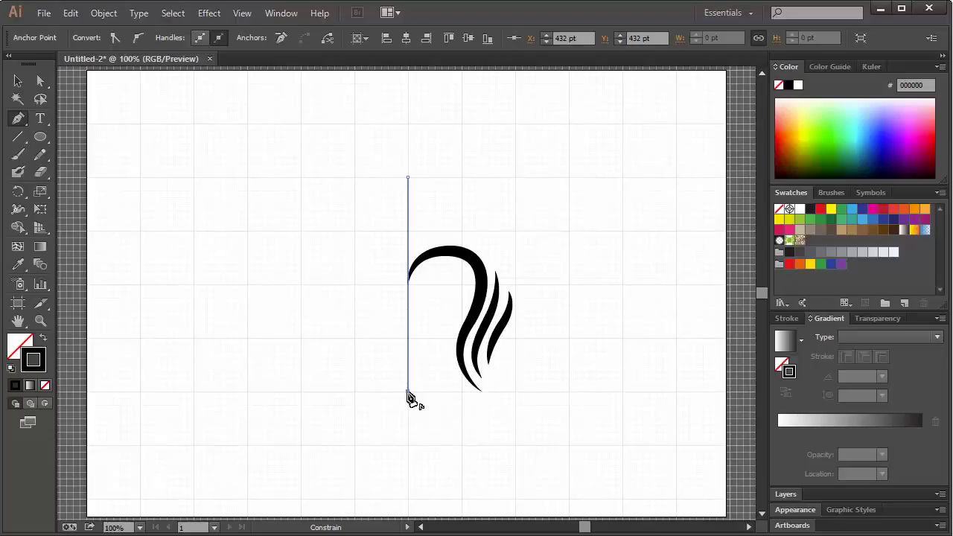
click(18, 80)
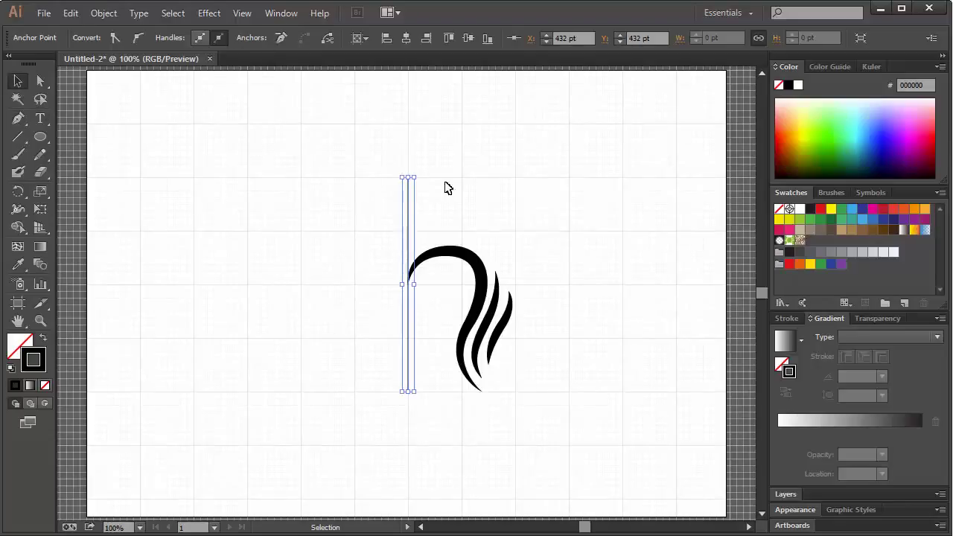
click(175, 35)
click(174, 35)
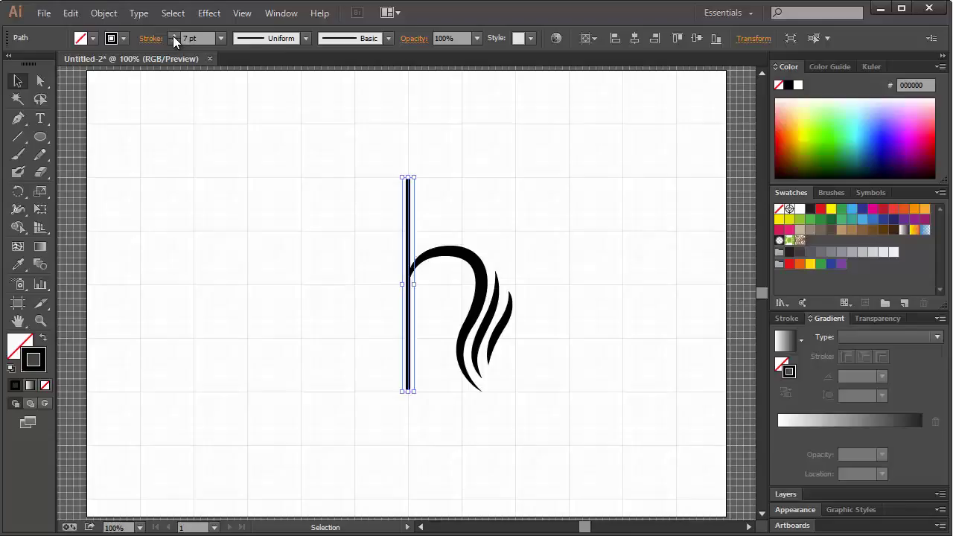
click(174, 35)
click(174, 35)
click(270, 37)
click(246, 82)
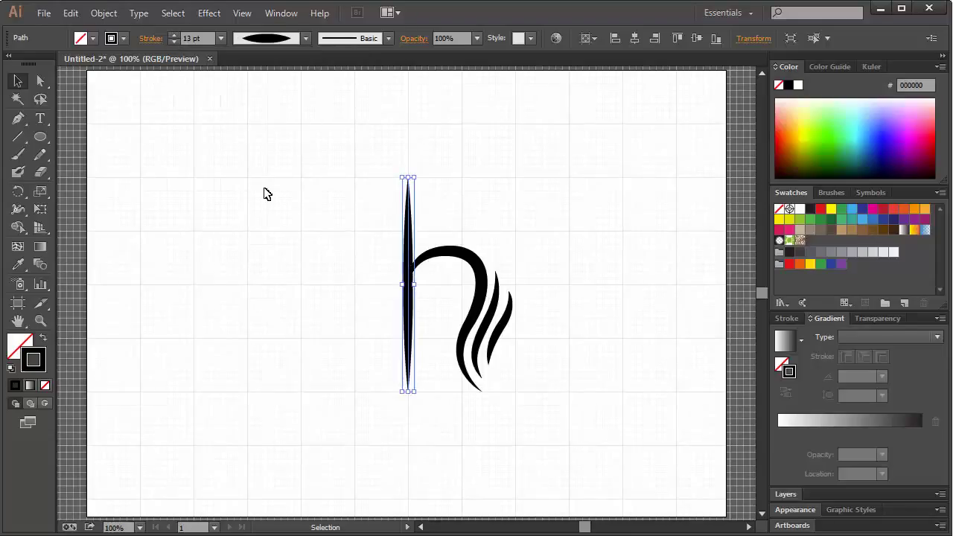
click(267, 193)
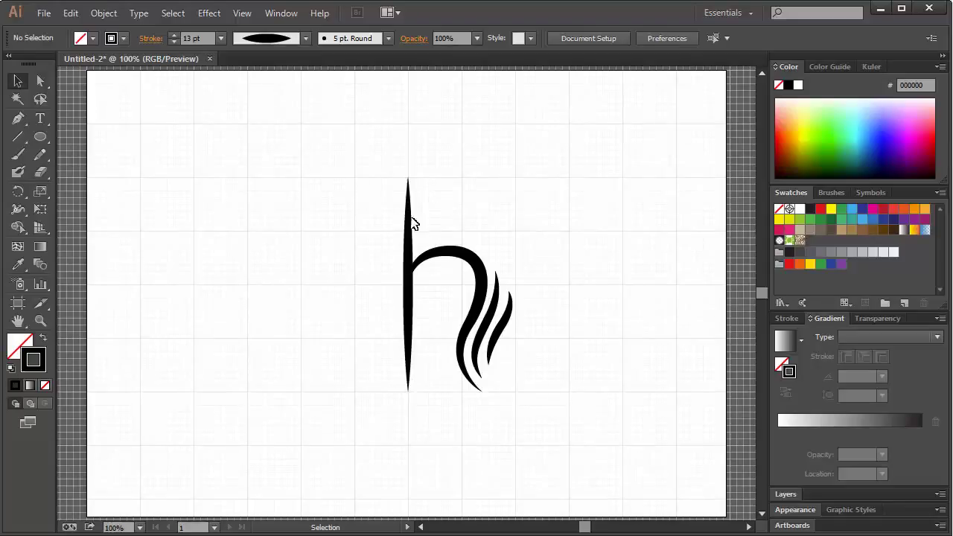
- Move the tapered vertical stroke to the left side of the artboard
click(409, 224)
drag(409, 224, 234, 229)
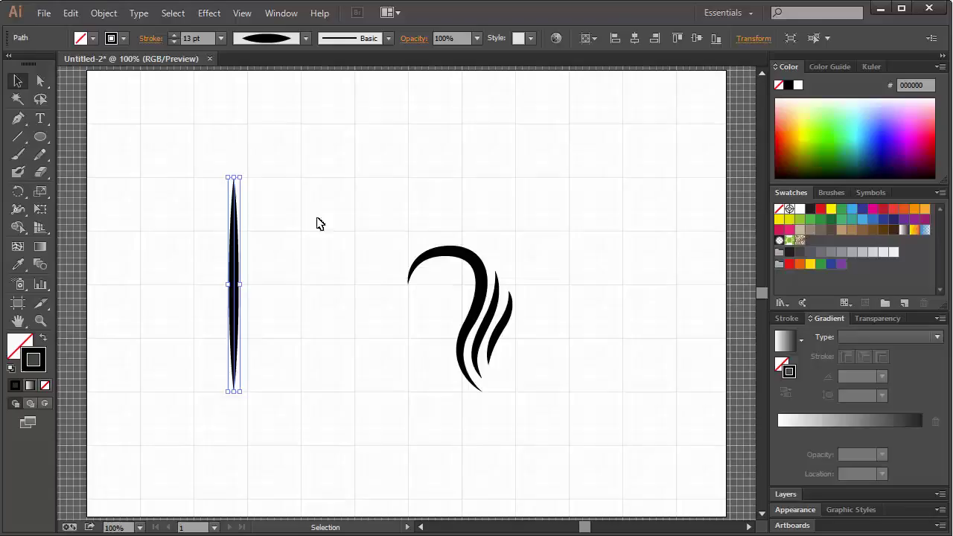
click(295, 207)
click(25, 121)
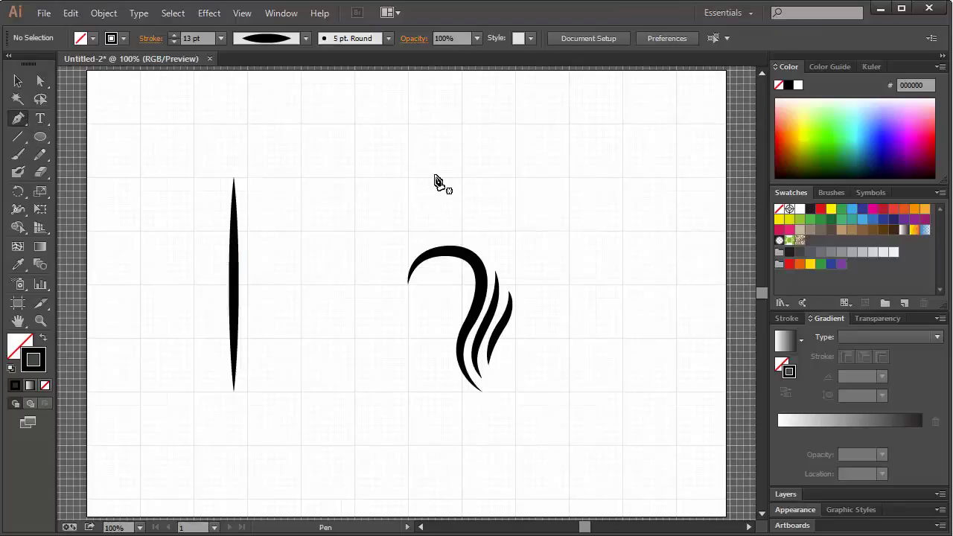
- Pen-draw a curved stem running down beside the curls, from above them to the bottom
click(427, 177)
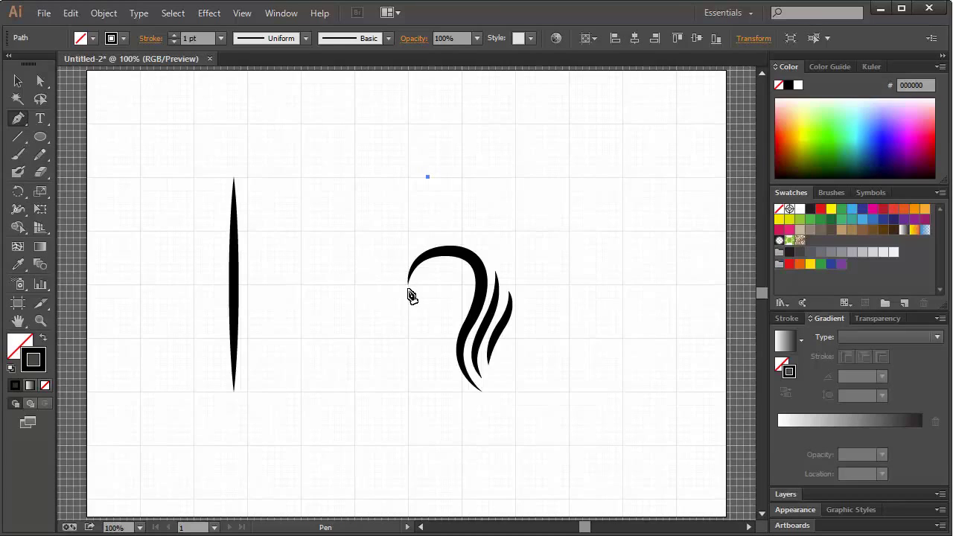
click(408, 284)
drag(408, 284, 414, 298)
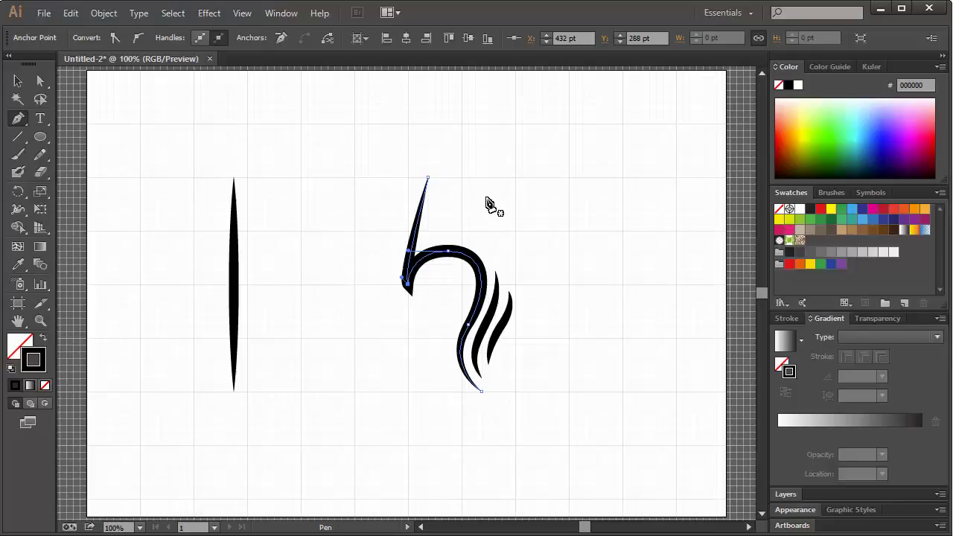
key(ctrl+z)
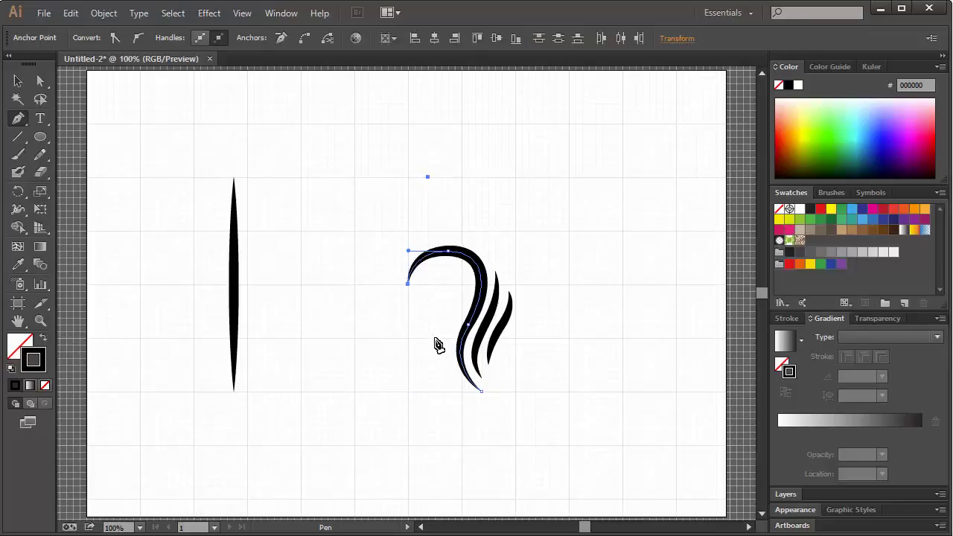
drag(438, 345, 462, 385)
key(ctrl+z)
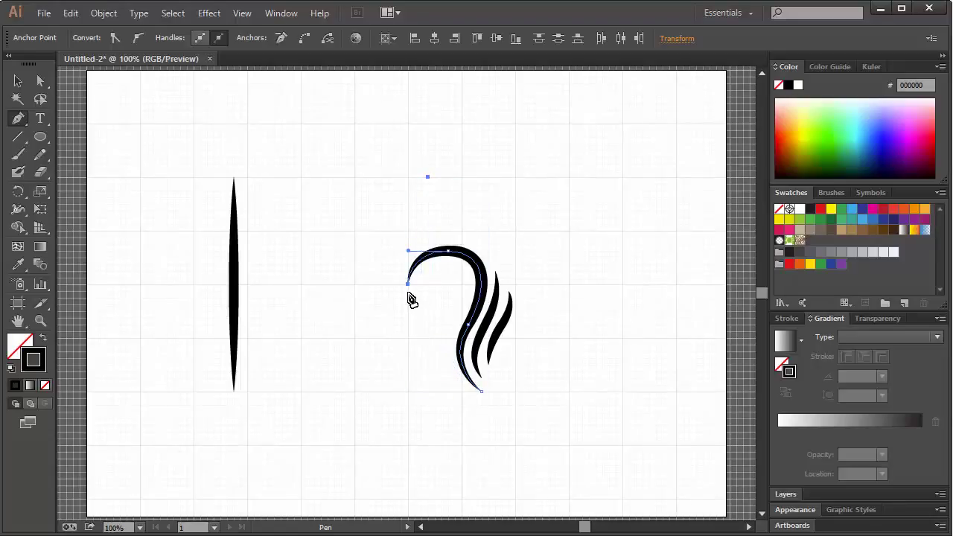
drag(409, 291, 428, 345)
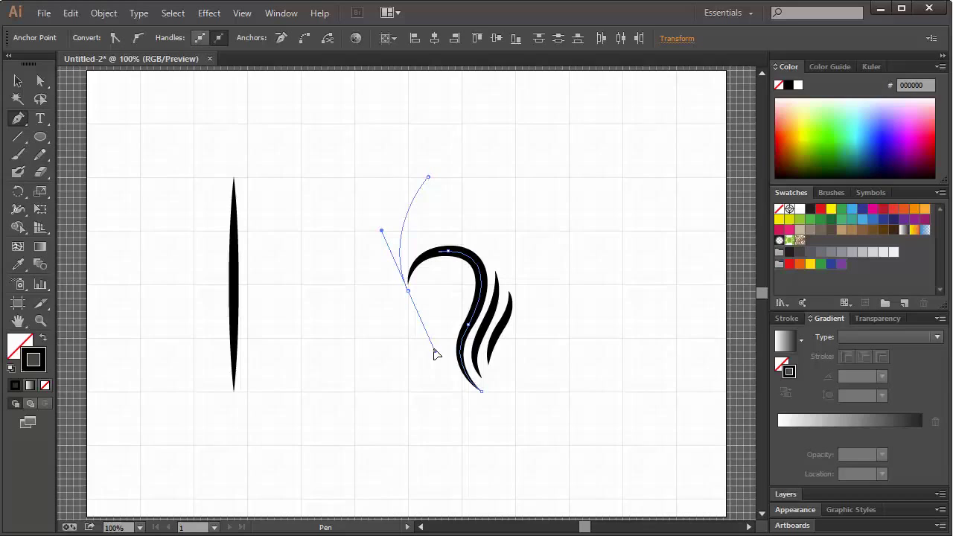
drag(436, 355, 435, 353)
click(408, 391)
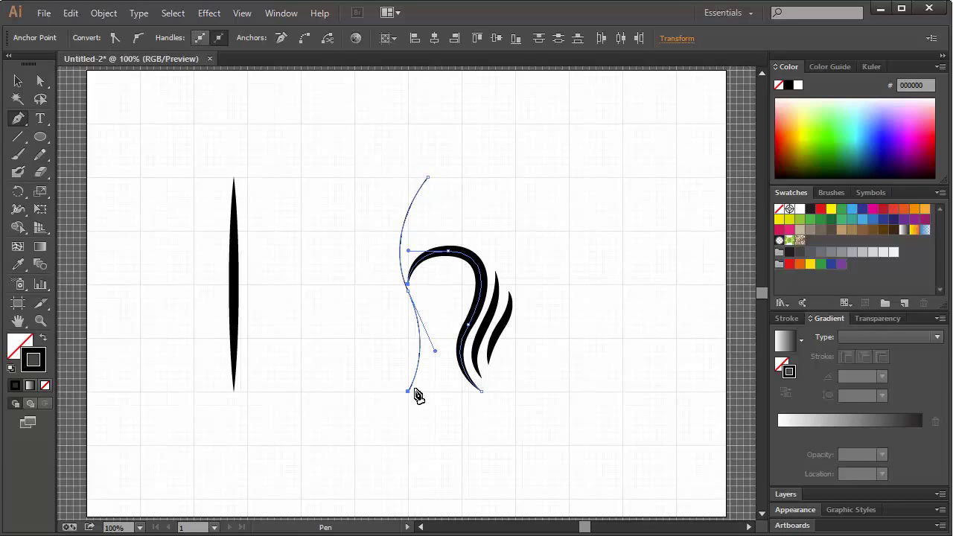
key(v)
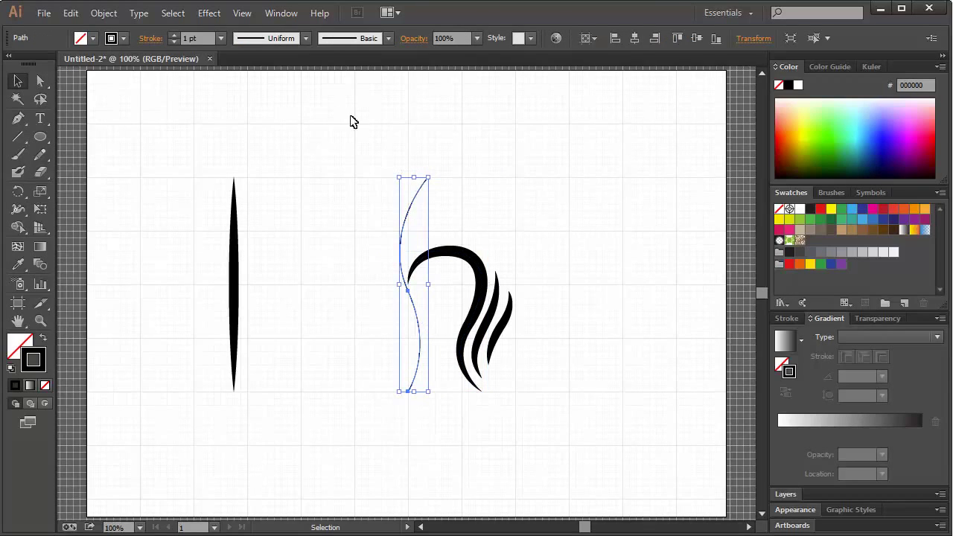
- Give the stem a 12 pt stroke with Width Profile 1
click(173, 35)
click(173, 35)
click(173, 35)
click(173, 35)
click(172, 35)
click(173, 35)
click(173, 35)
click(173, 35)
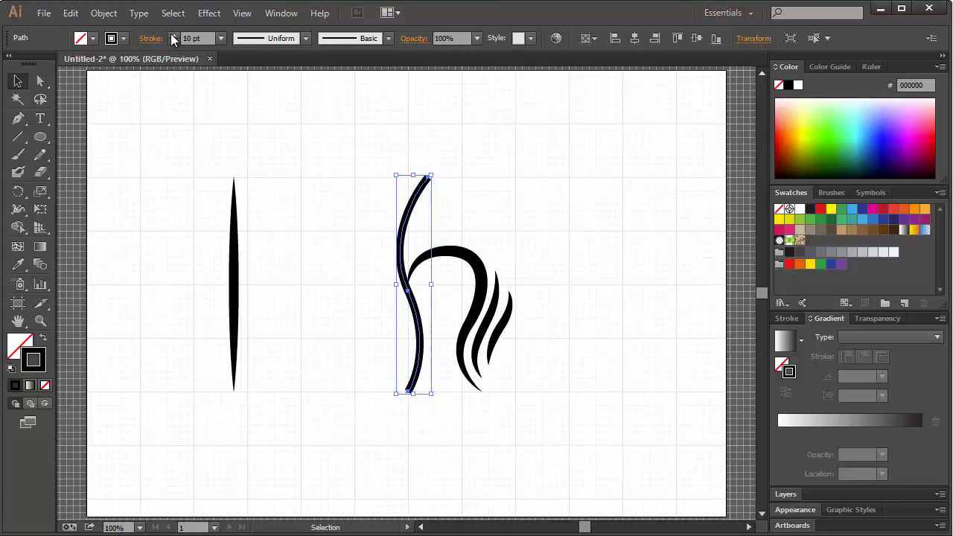
click(173, 35)
click(173, 35)
click(305, 38)
click(252, 93)
click(543, 123)
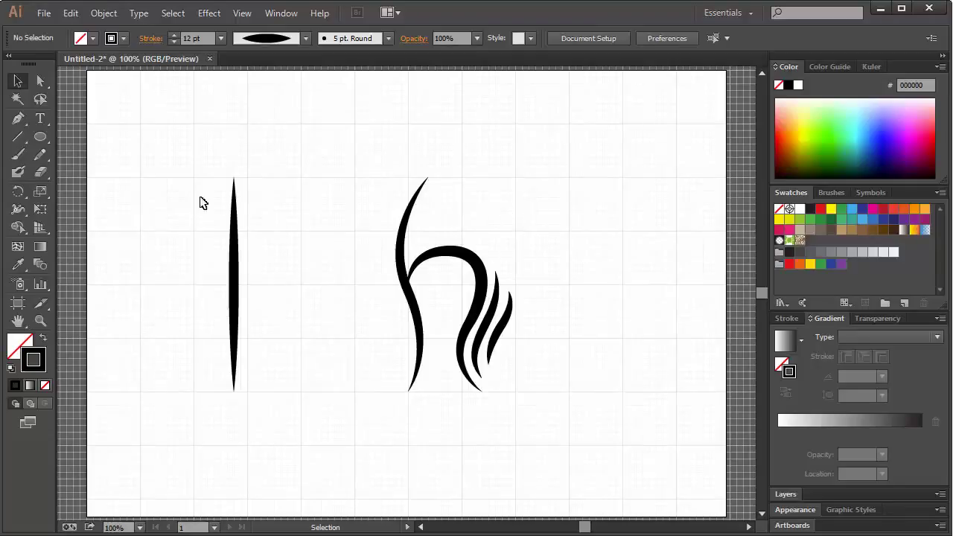
- Zoom in on the 'h' and pen-draw a small arc inside its arch
click(35, 321)
drag(317, 159, 587, 415)
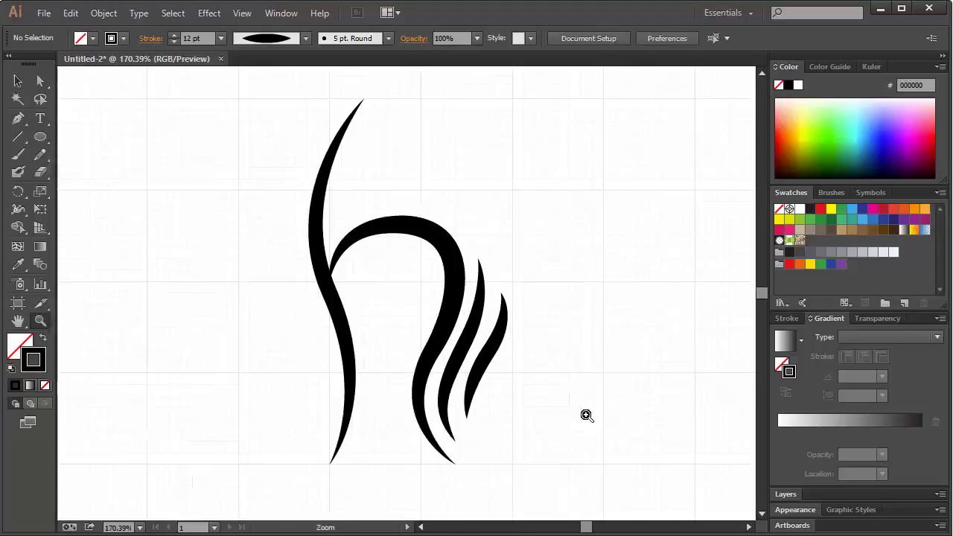
click(19, 121)
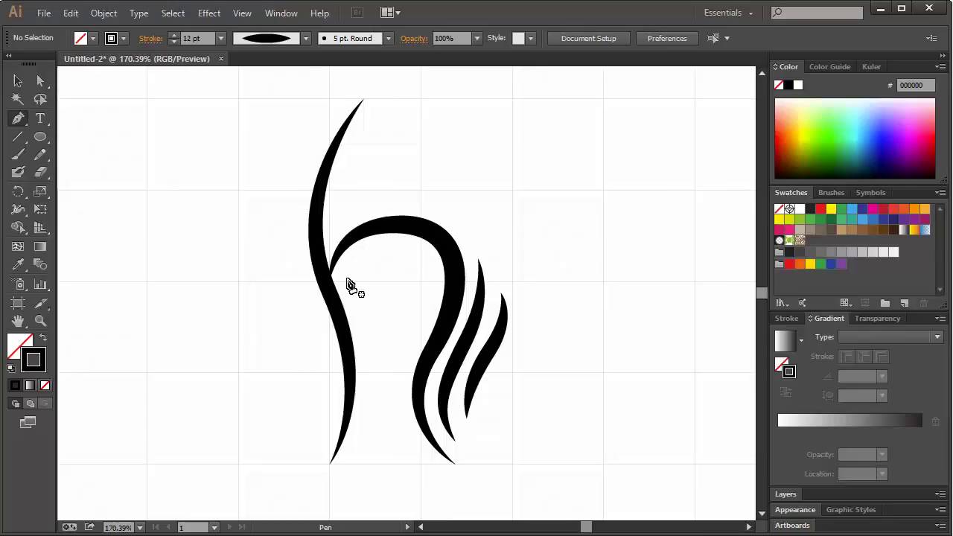
click(351, 281)
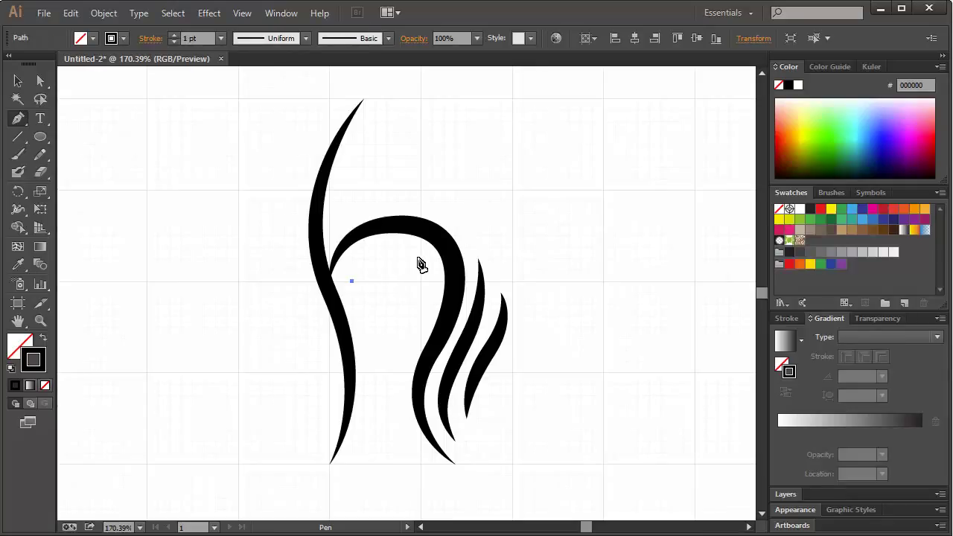
drag(421, 259, 481, 282)
- Copy the black strokes' style onto the arc with the Eyedropper and taper it with Width Profile 1
click(18, 263)
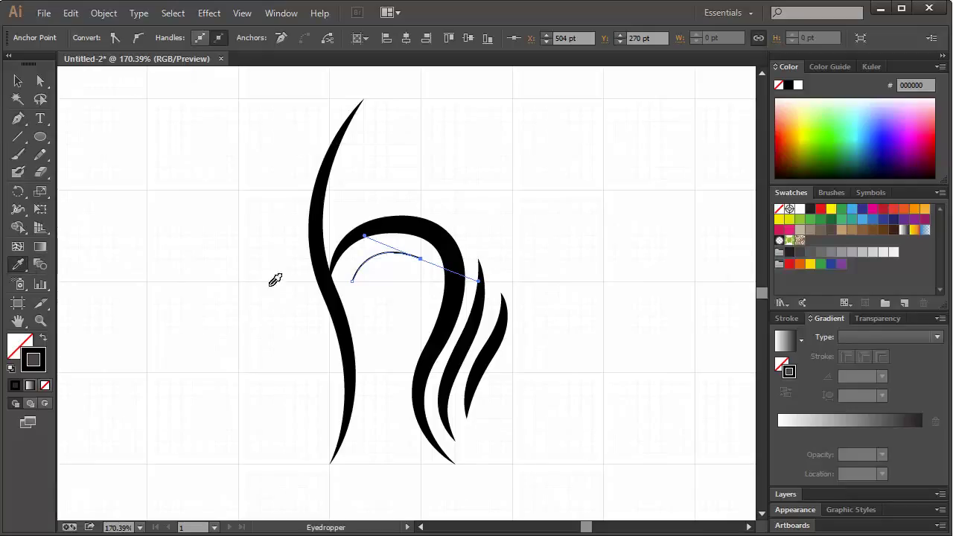
click(474, 328)
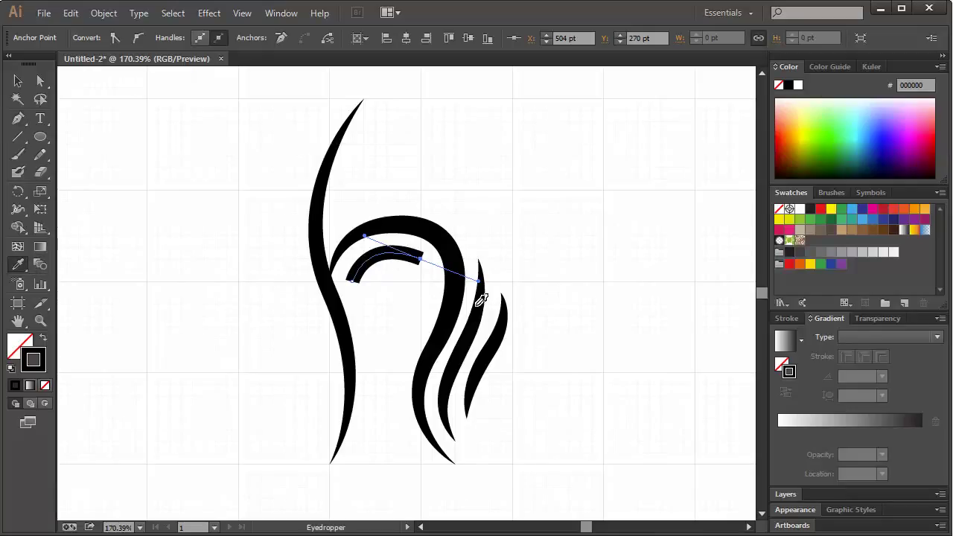
click(18, 80)
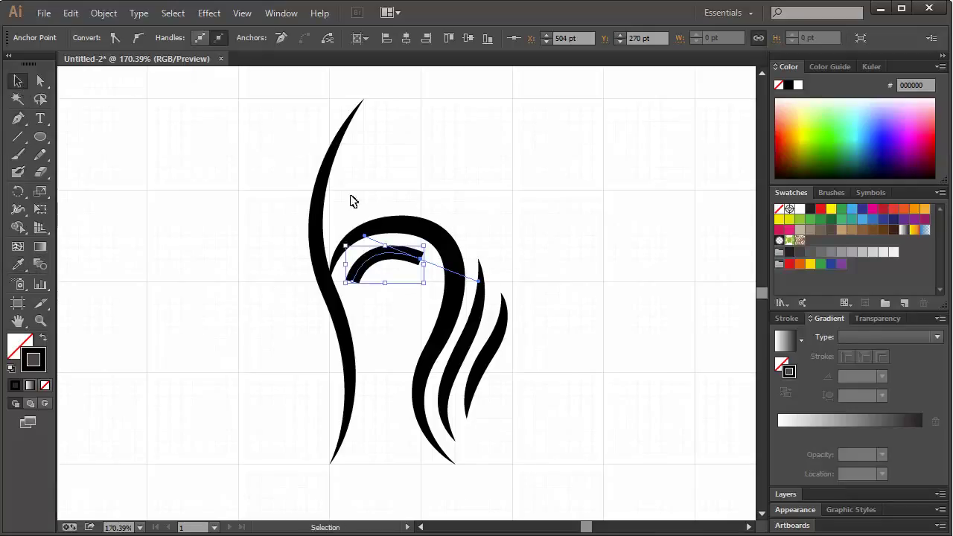
click(382, 263)
click(385, 255)
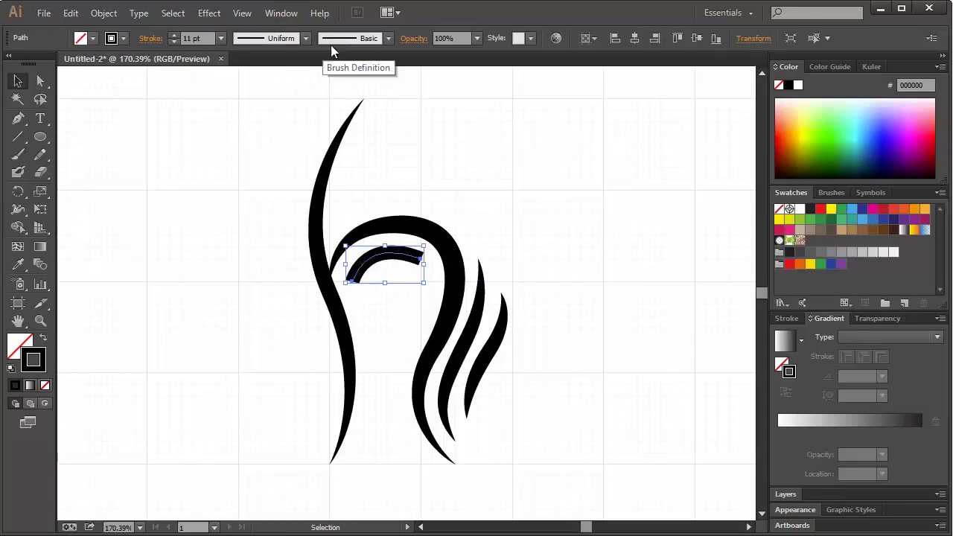
click(306, 37)
click(272, 94)
click(212, 176)
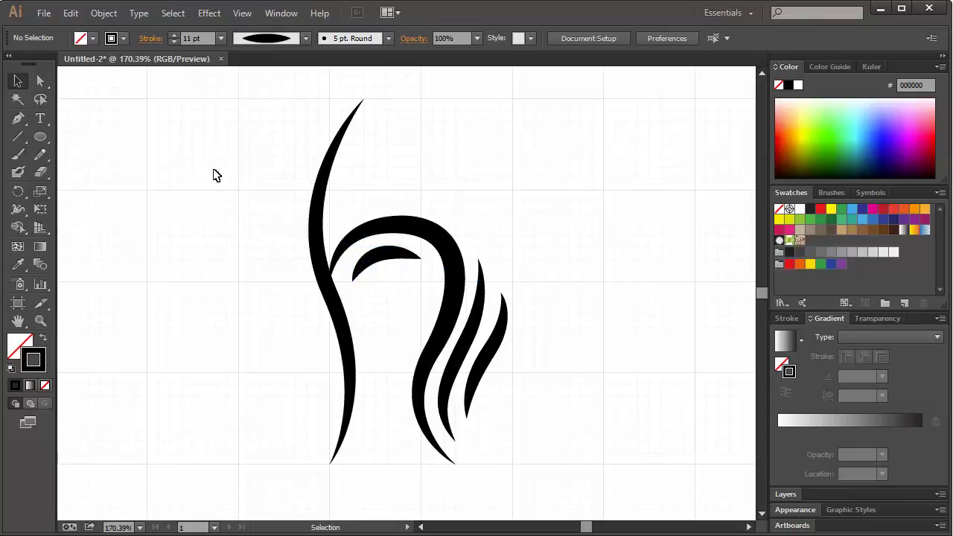
click(381, 255)
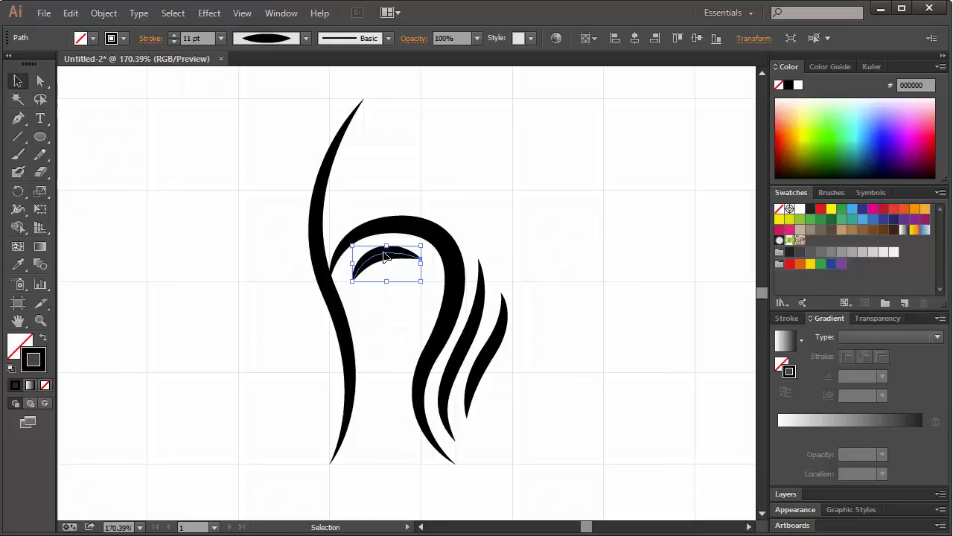
click(164, 213)
- Thin the small inner arc's stroke weight
key(ctrl+1)
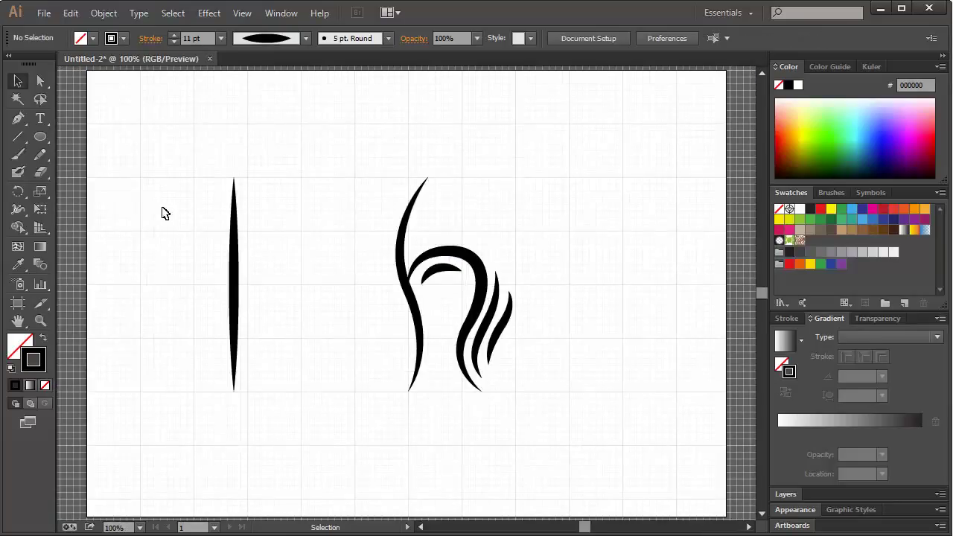
click(438, 268)
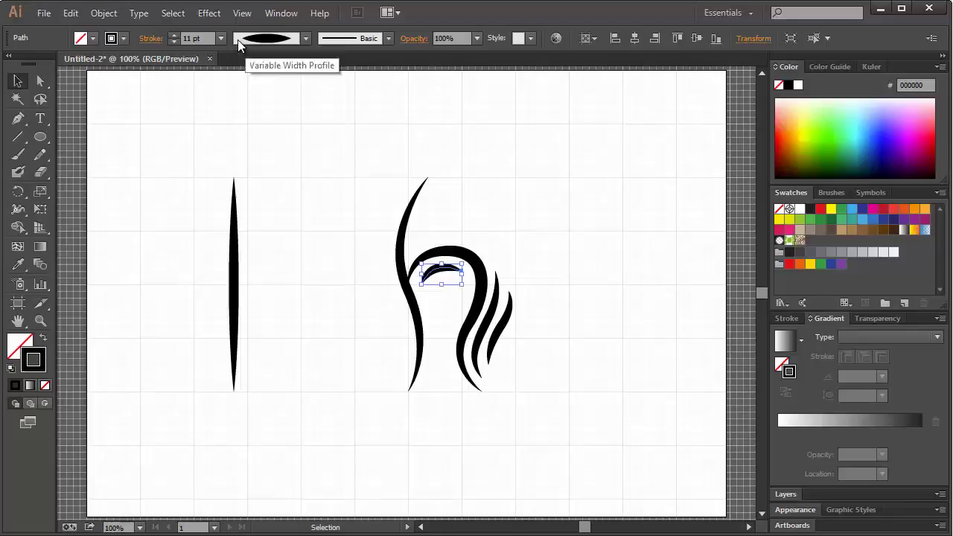
click(172, 43)
click(188, 119)
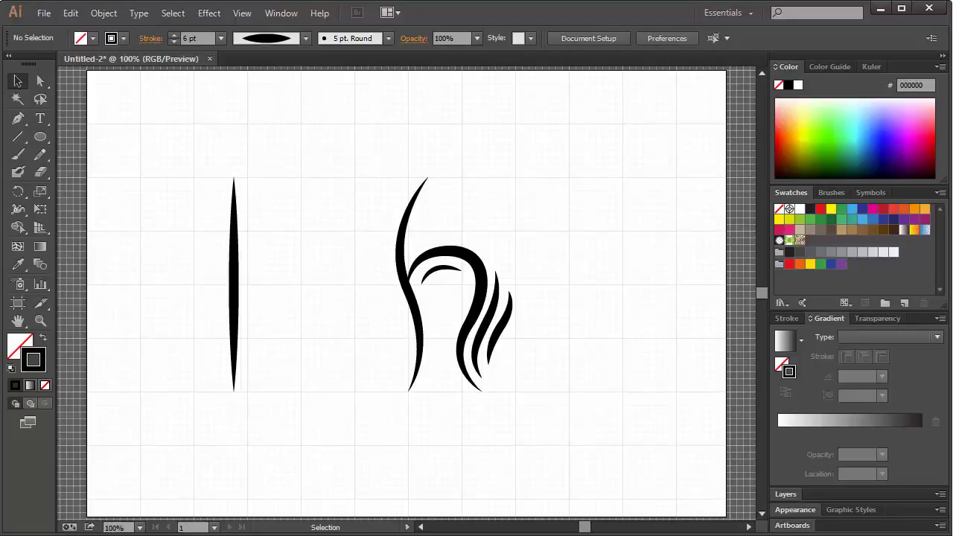
- Thin the innermost curl to 7 pt and its neighbouring strand to 6 pt
click(494, 317)
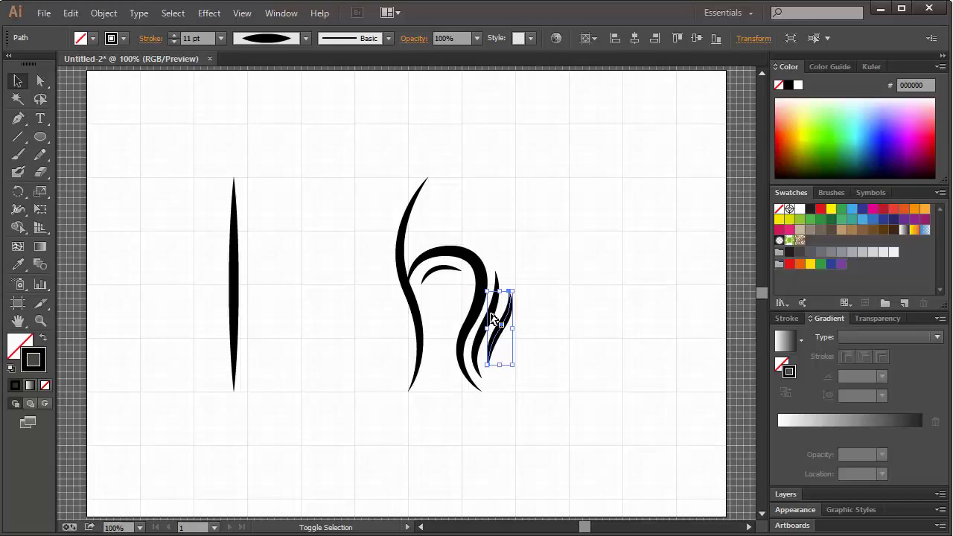
click(174, 43)
click(173, 43)
click(173, 42)
click(174, 42)
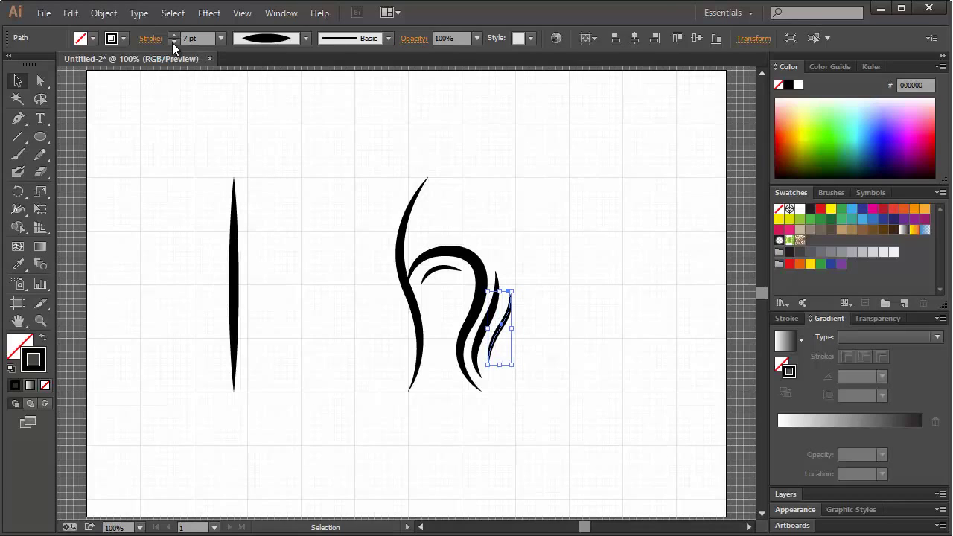
click(618, 271)
click(485, 320)
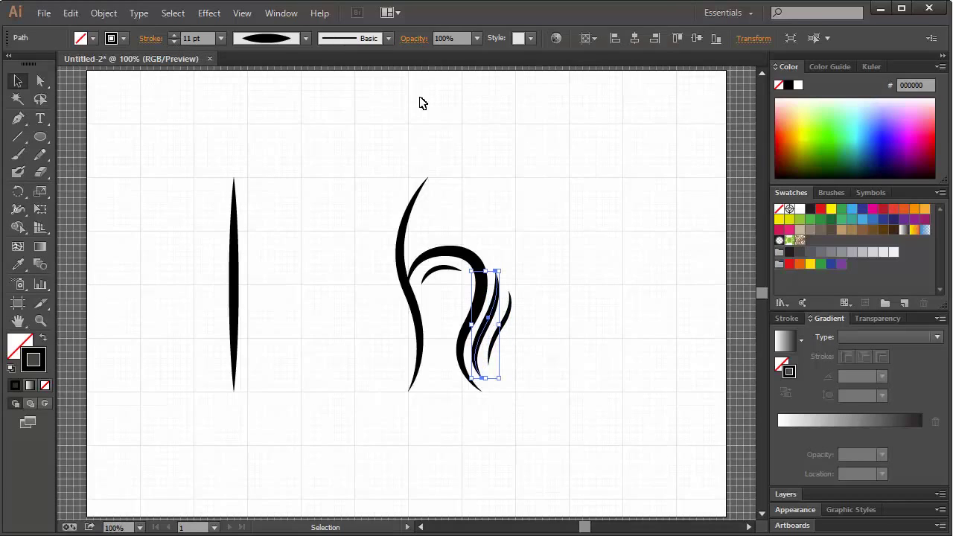
click(422, 103)
click(488, 326)
click(174, 43)
click(174, 42)
click(174, 42)
click(174, 43)
click(174, 42)
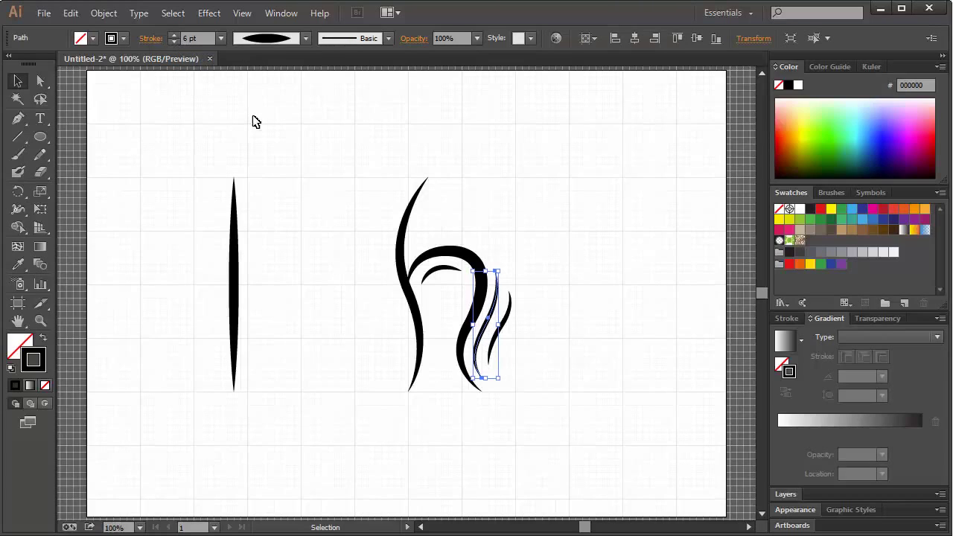
click(255, 121)
- Nudge the rightmost thin strand slightly left with the arrow key
click(495, 319)
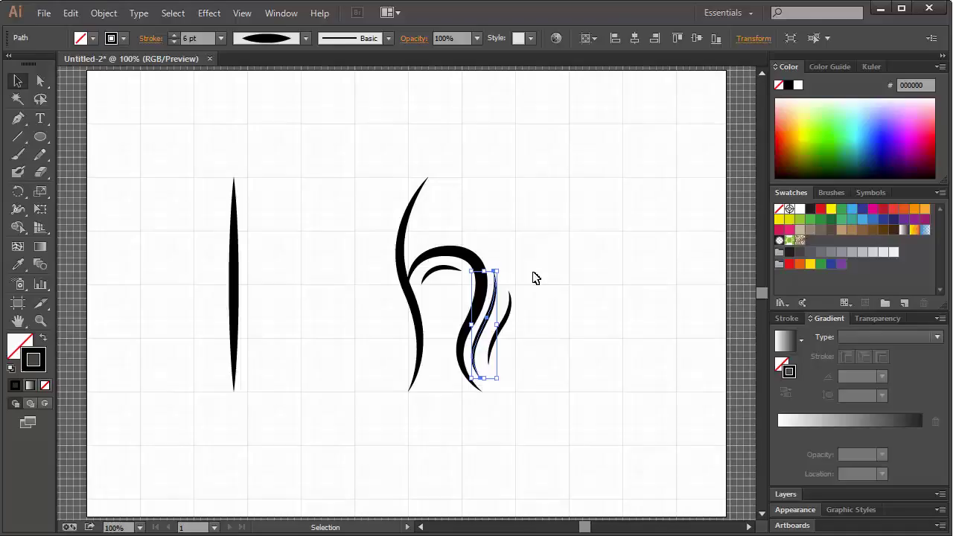
click(534, 276)
click(506, 323)
key(Left)
key(Left)
key(Left)
key(Left)
key(Left)
key(Left)
key(Left)
key(Left)
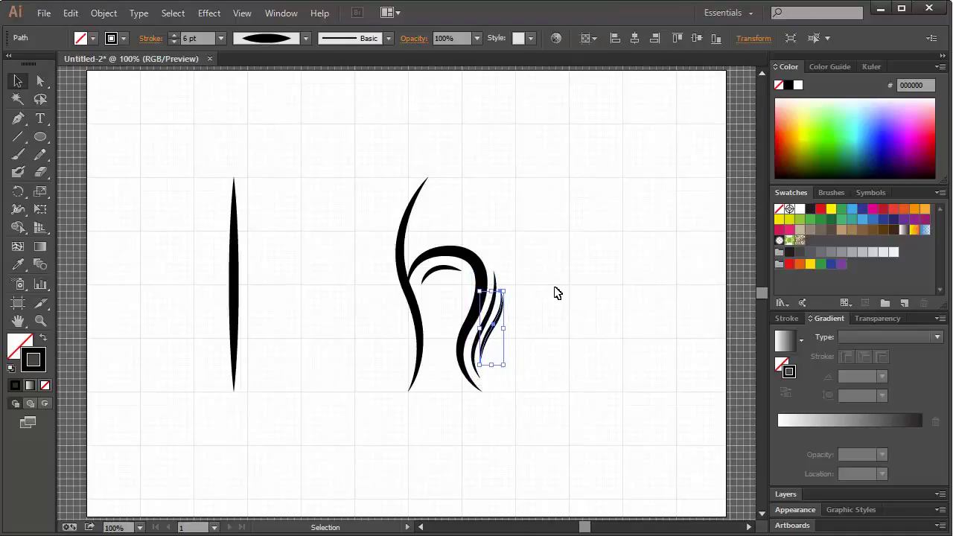
click(549, 300)
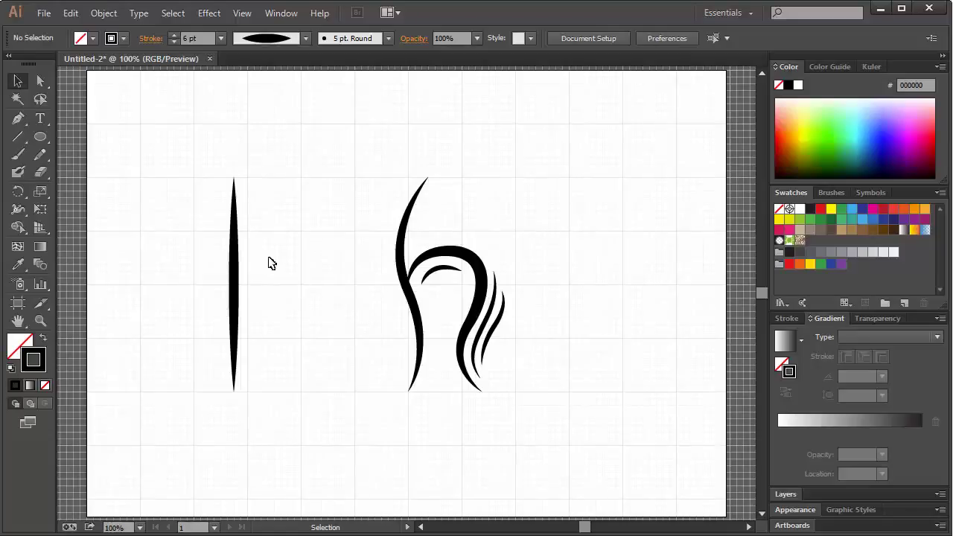
- Move the small inner arc slightly and tilt it
click(442, 273)
mouse_move(456, 259)
mouse_down()
mouse_move(464, 248)
mouse_move(447, 257)
mouse_move(464, 266)
mouse_up()
click(510, 203)
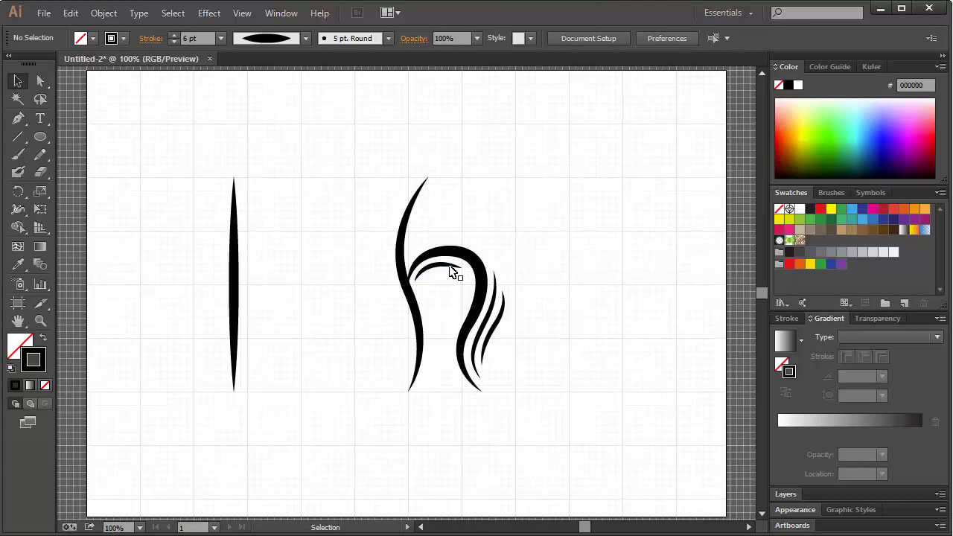
- Zoom in and pen-draw a curl hooking up below the hair strands
click(41, 321)
drag(370, 219, 589, 434)
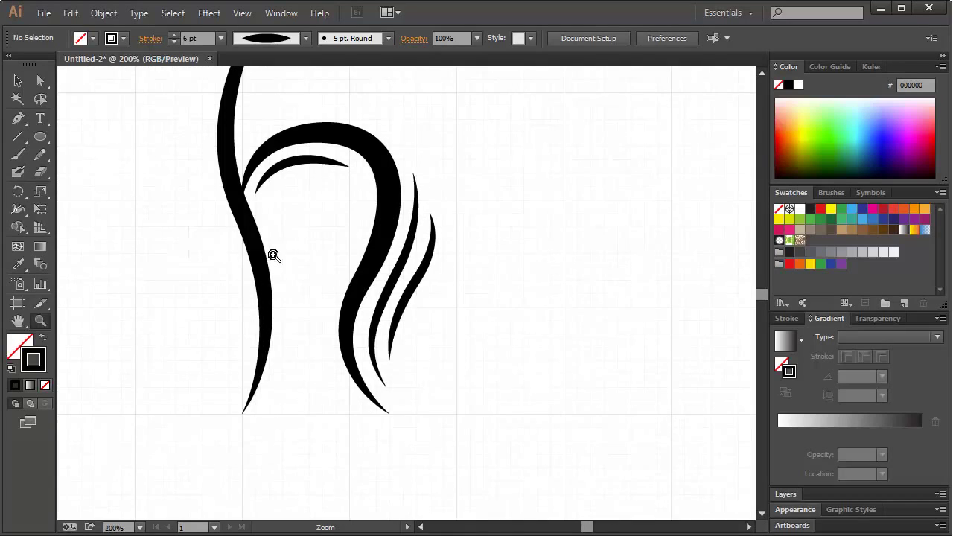
click(17, 119)
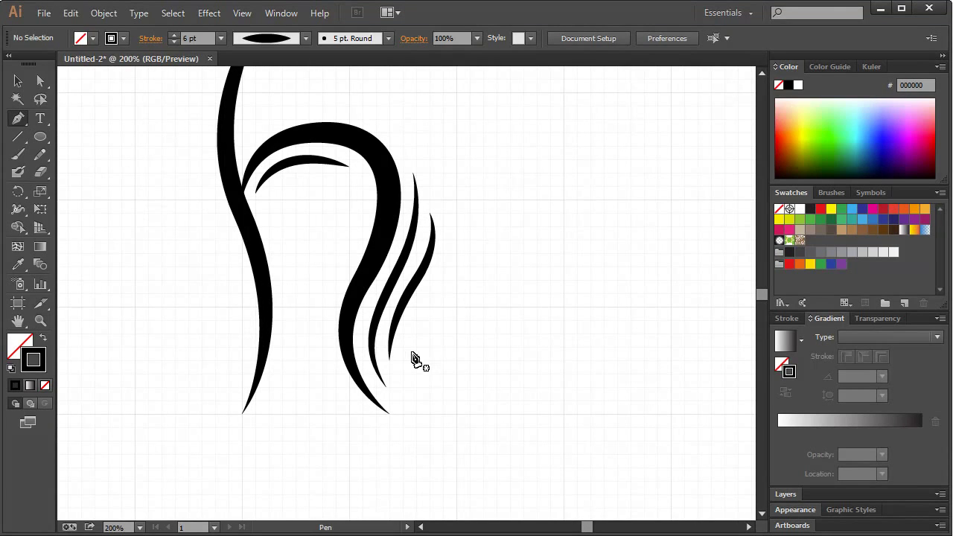
click(429, 427)
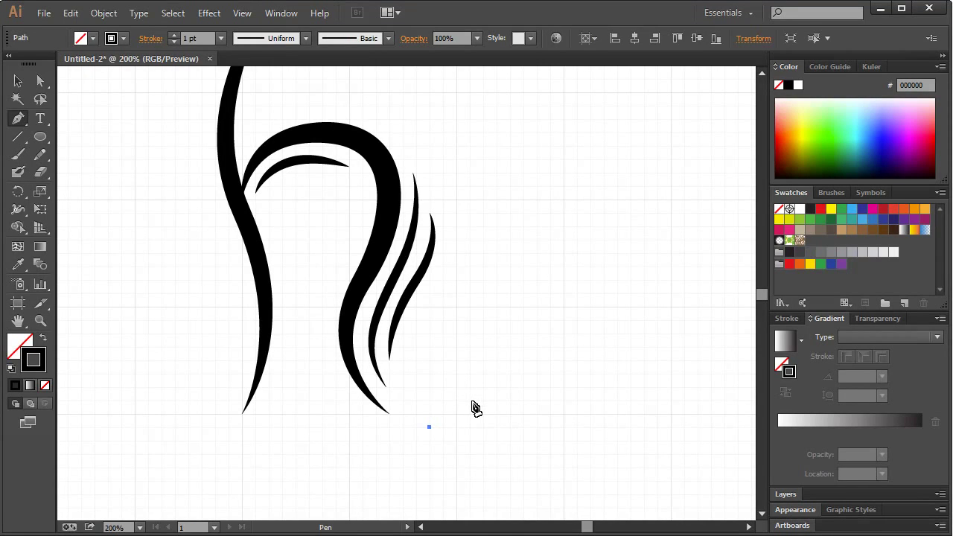
drag(470, 400, 484, 375)
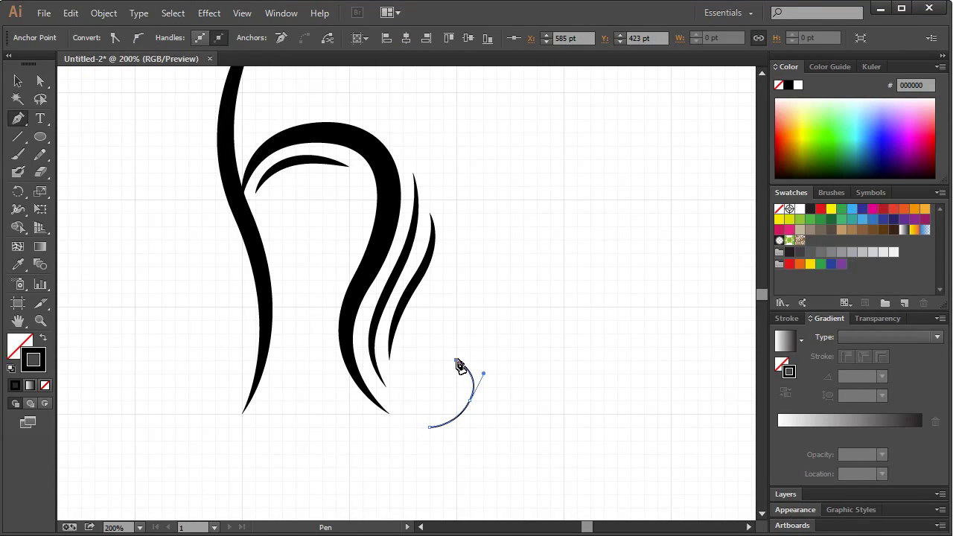
click(456, 347)
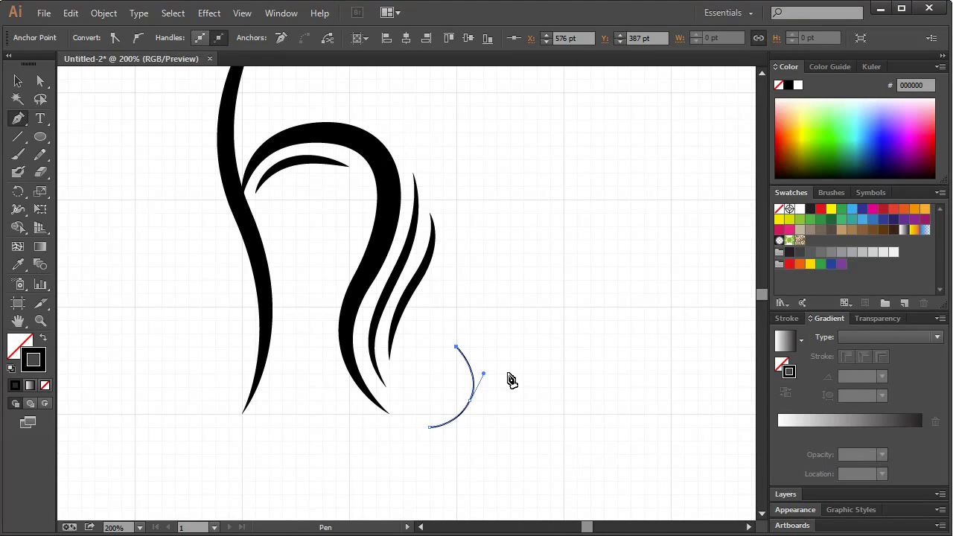
- Give the curl a 4 pt stroke with a lens-shaped tapered width profile
click(18, 81)
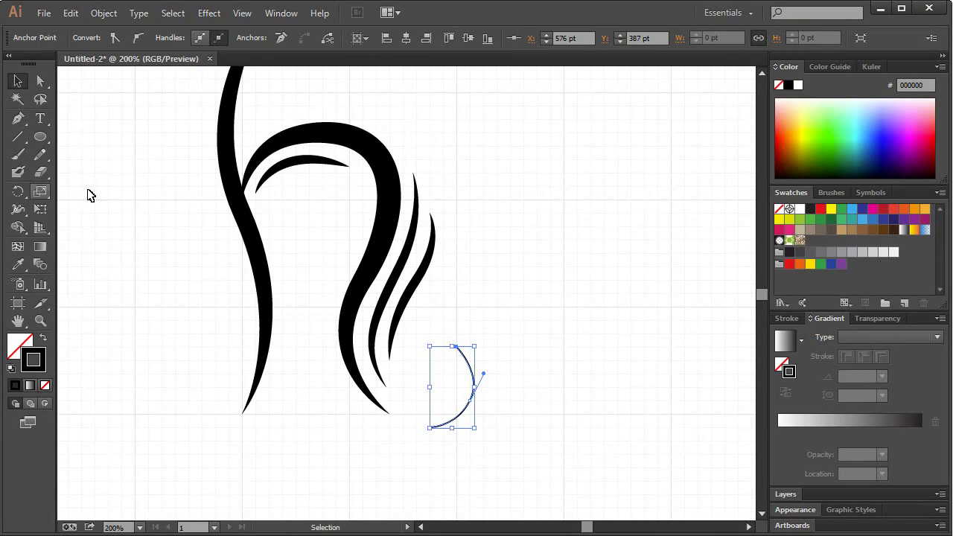
drag(496, 346, 449, 389)
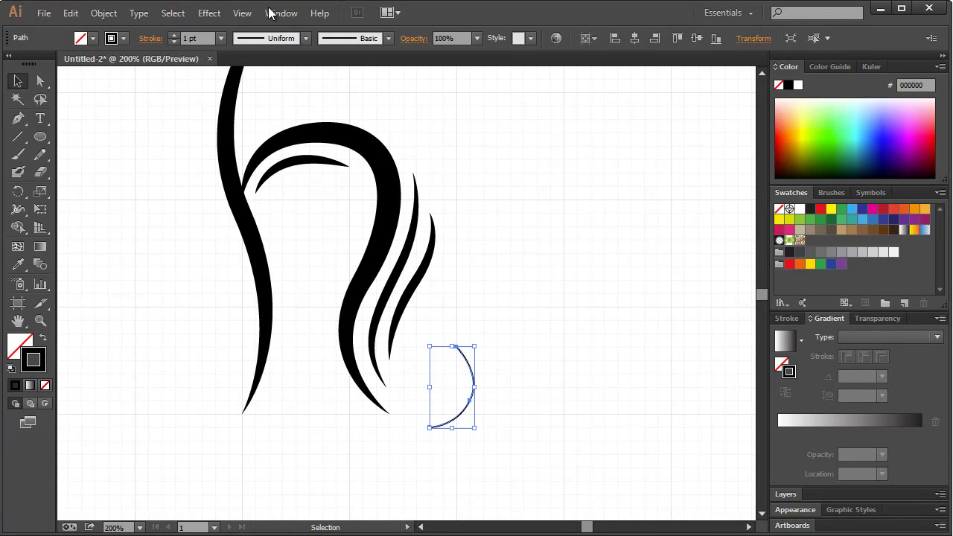
click(174, 35)
click(173, 35)
click(173, 35)
click(233, 38)
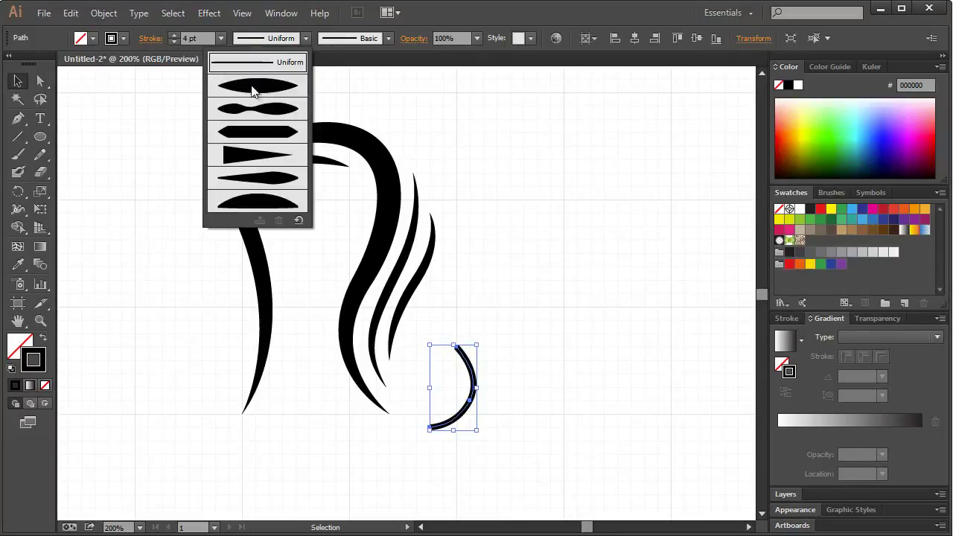
click(258, 89)
click(541, 303)
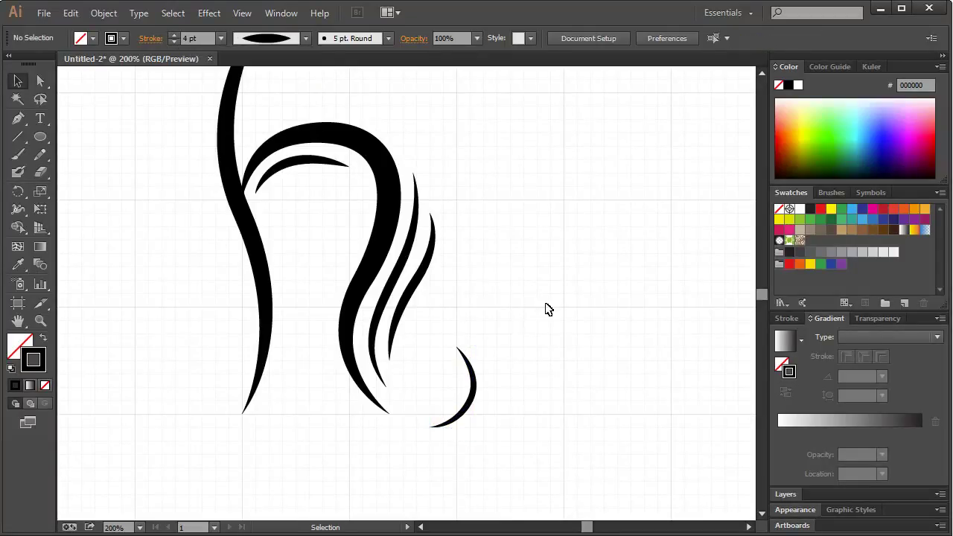
key(ctrl+1)
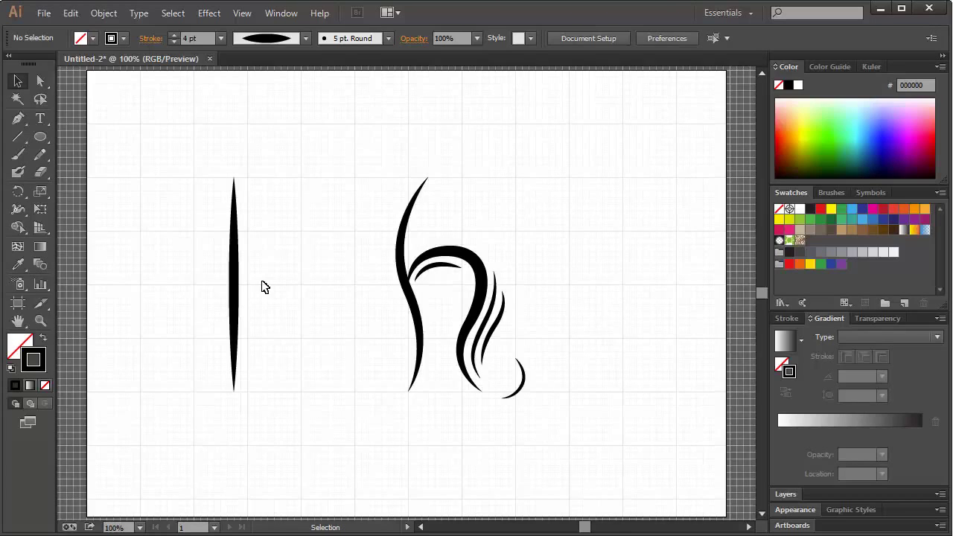
- Zoom in on the curl tail and pen-draw an inner curve inside it
click(40, 320)
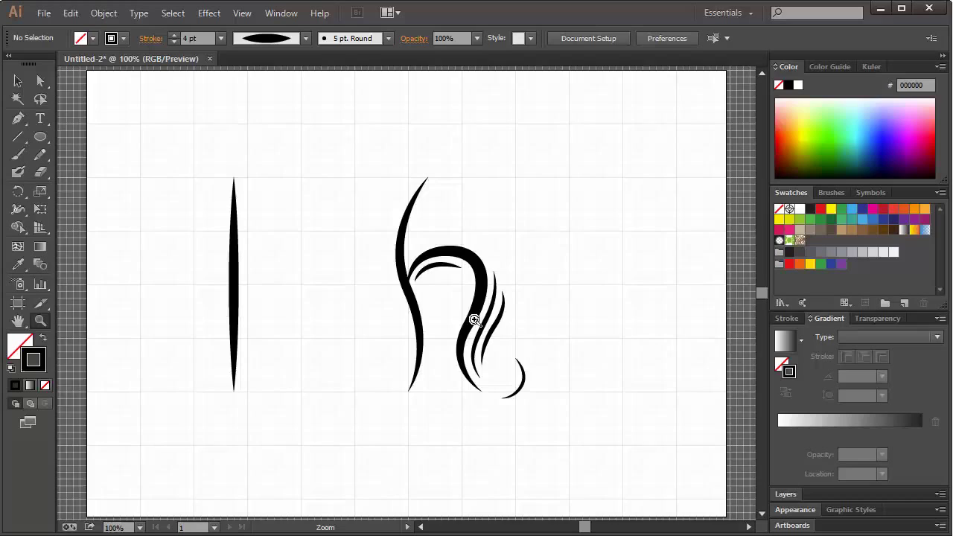
drag(449, 319, 587, 440)
key(p)
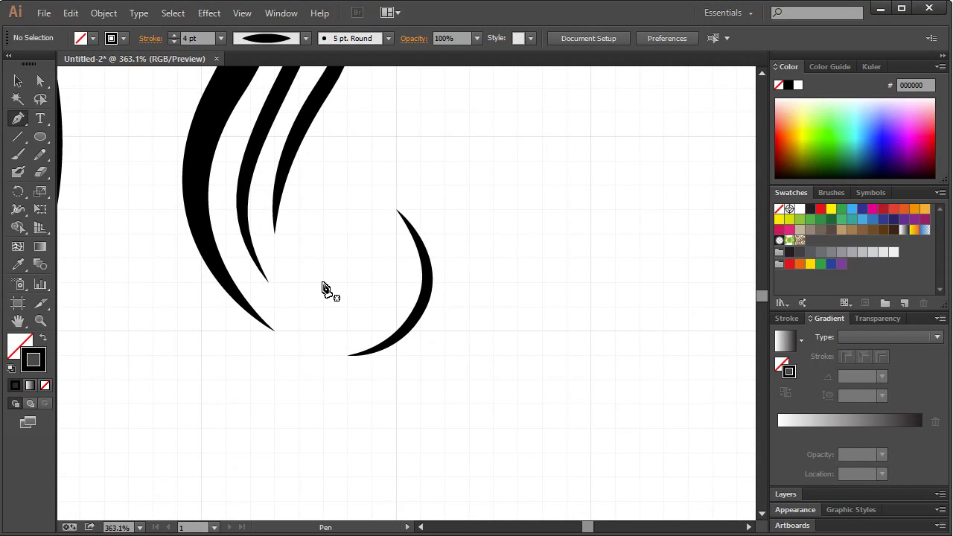
click(298, 257)
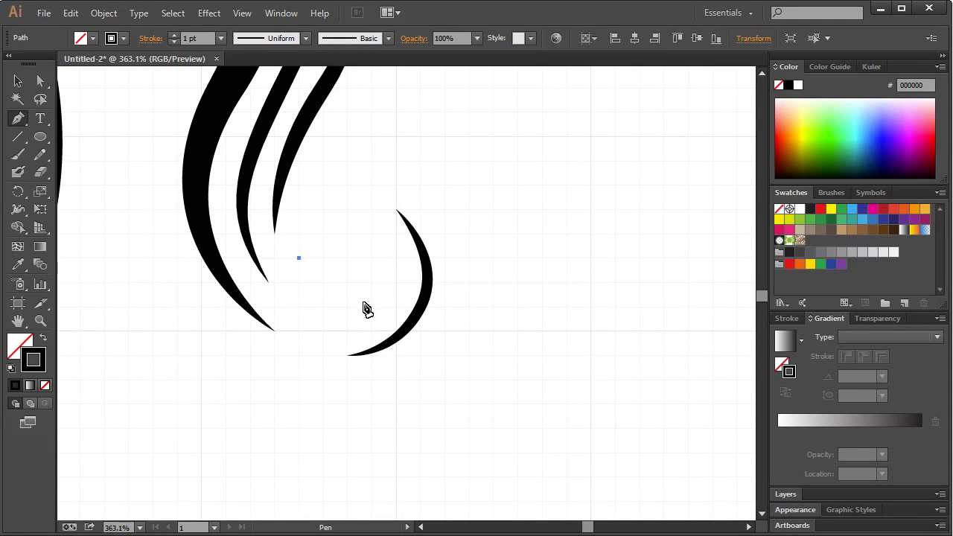
mouse_move(372, 283)
mouse_down()
mouse_move(404, 279)
mouse_move(421, 258)
mouse_up()
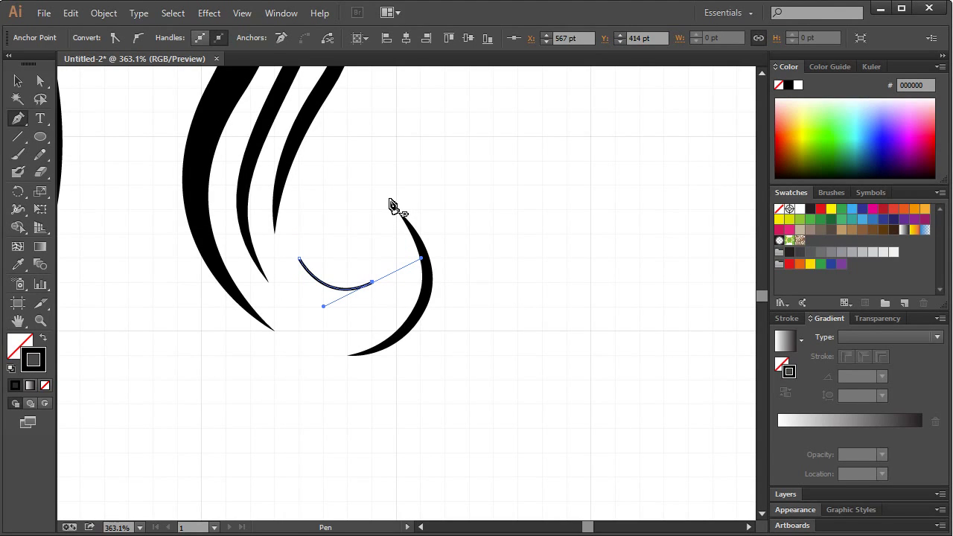
click(373, 211)
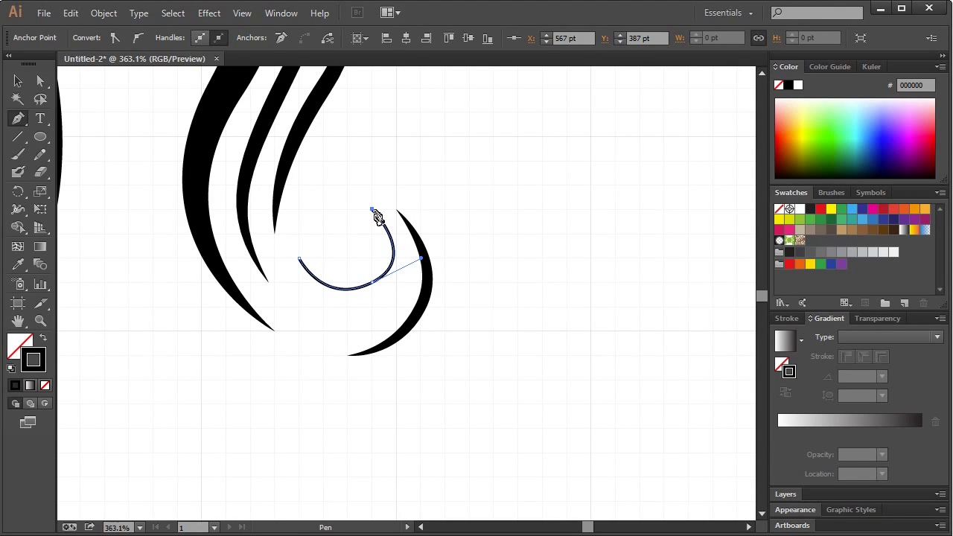
- Give the inner curve a 3 pt stroke with a tapered width profile
key(v)
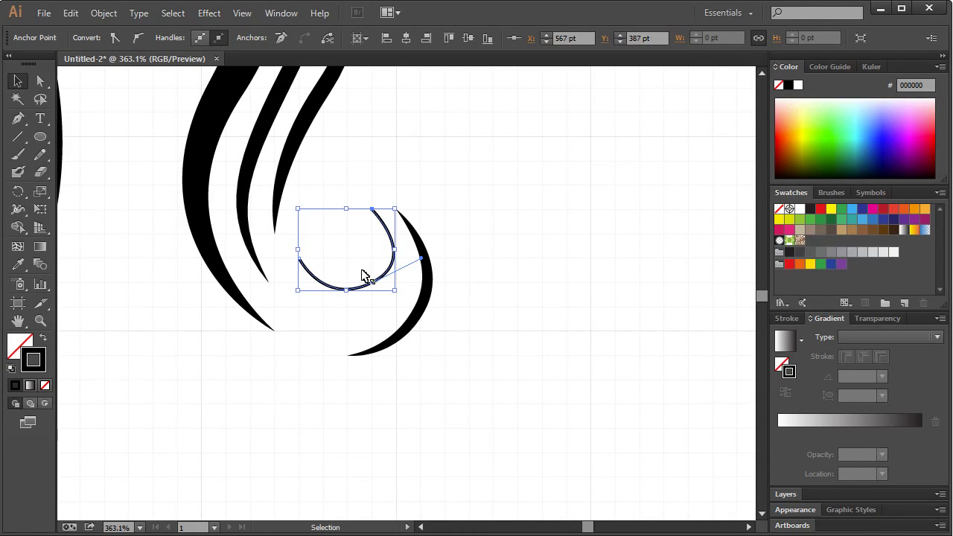
click(382, 284)
click(381, 283)
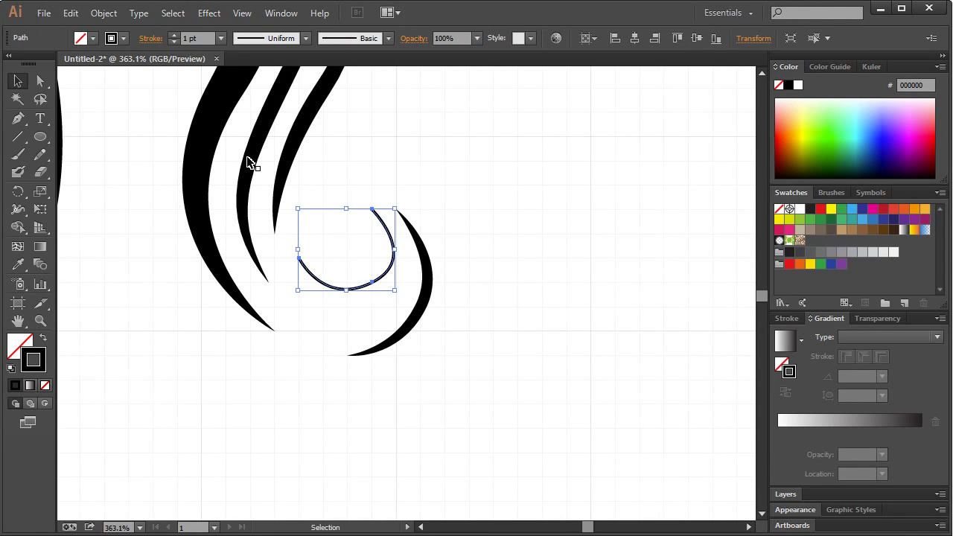
click(173, 35)
click(173, 35)
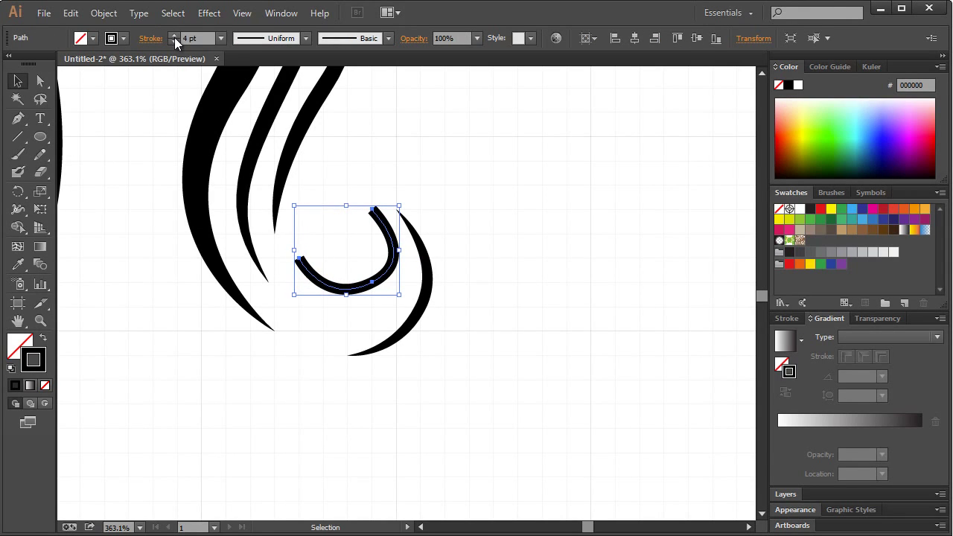
click(284, 38)
click(283, 85)
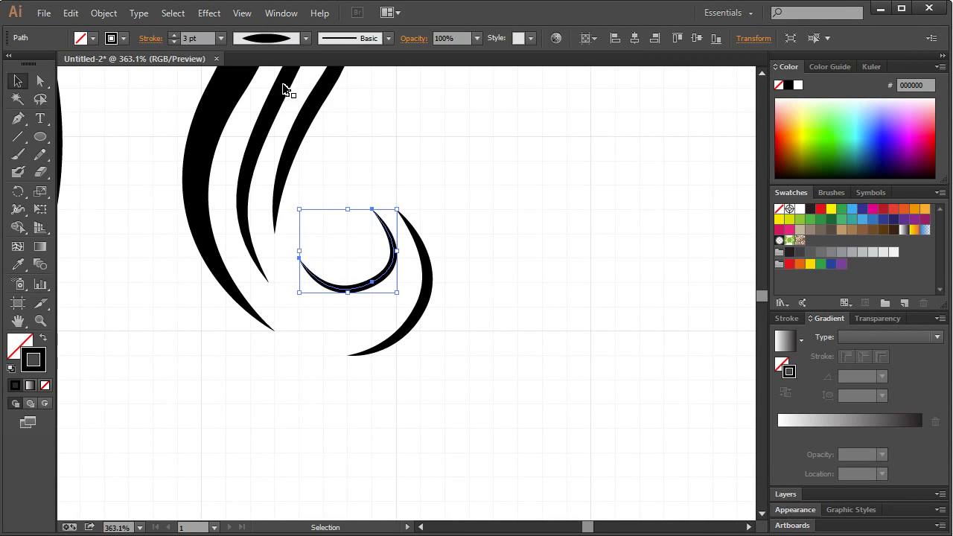
click(446, 173)
- Select the inner curve's top end anchor with Direct Selection
click(40, 81)
drag(362, 202, 397, 211)
click(479, 188)
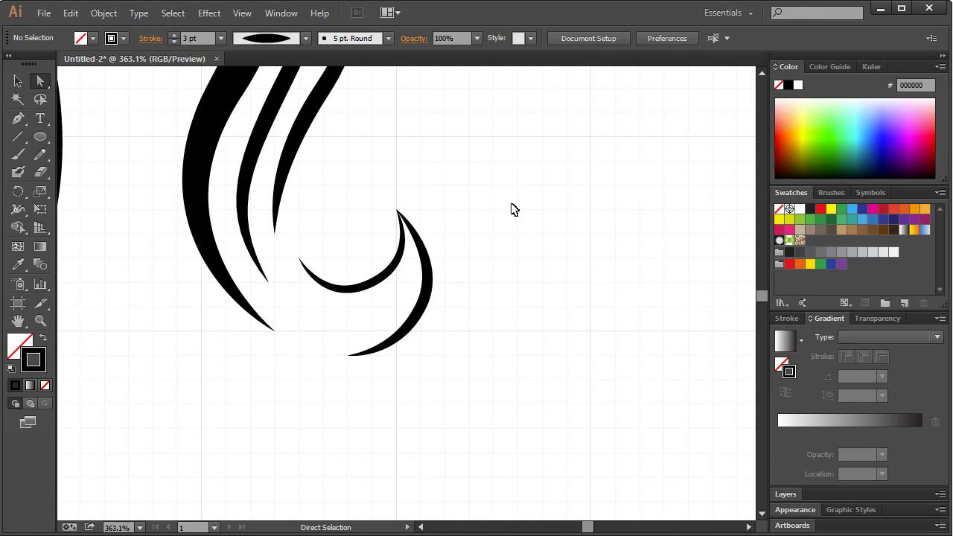
key(ctrl+1)
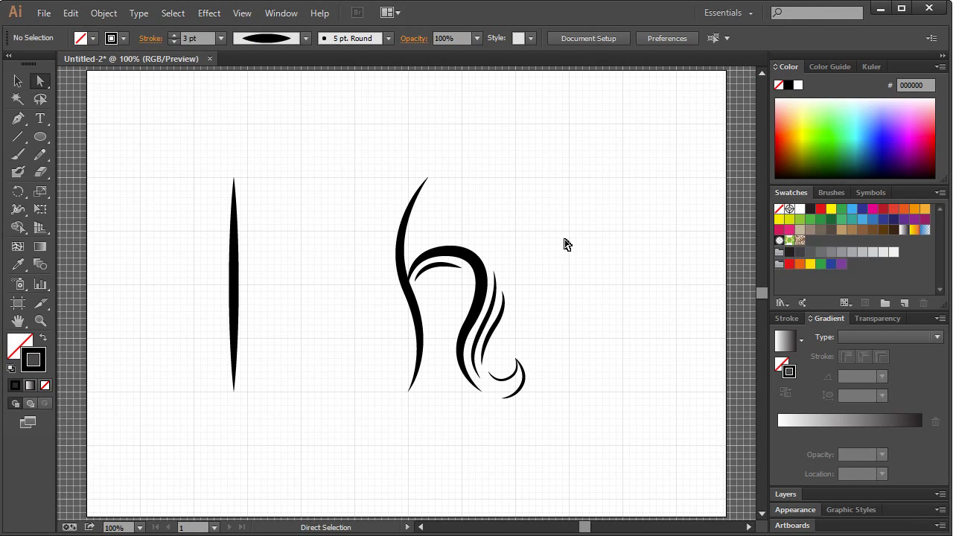
- Check the small inner arc under the h's arch in the Layers panel, then delete it
click(17, 80)
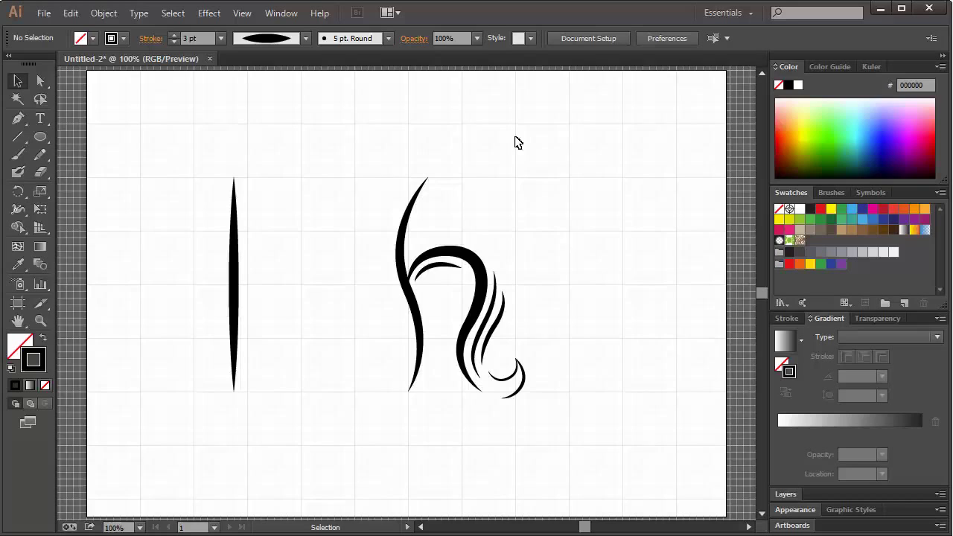
click(438, 269)
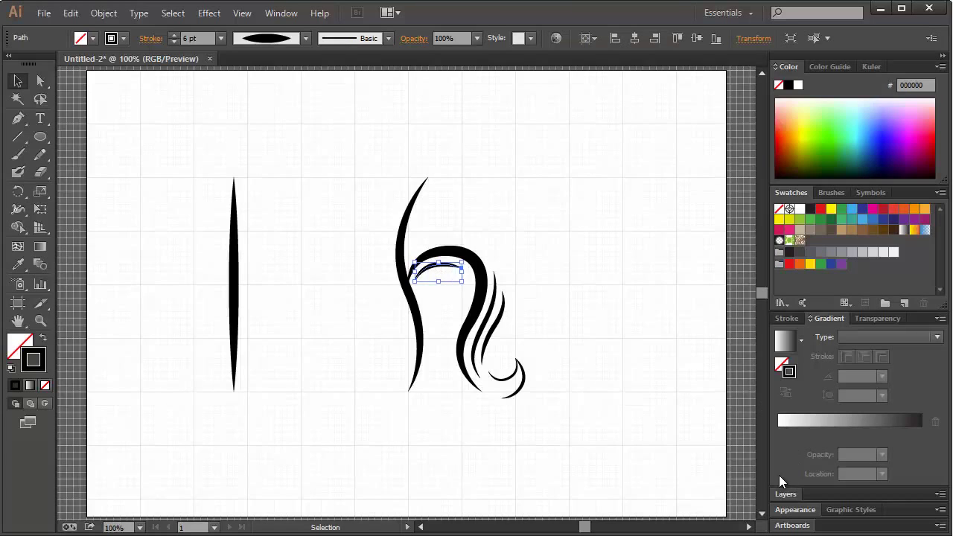
click(787, 494)
click(816, 400)
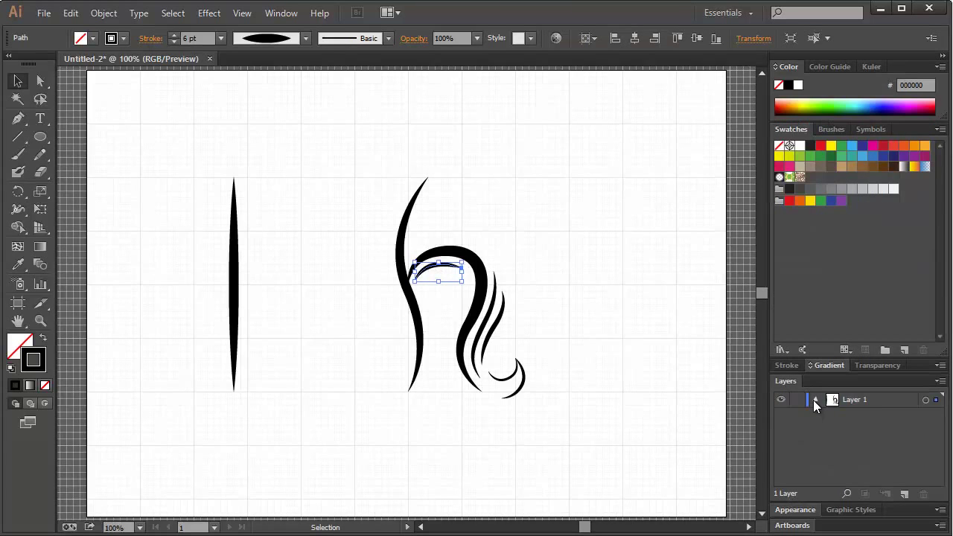
click(781, 446)
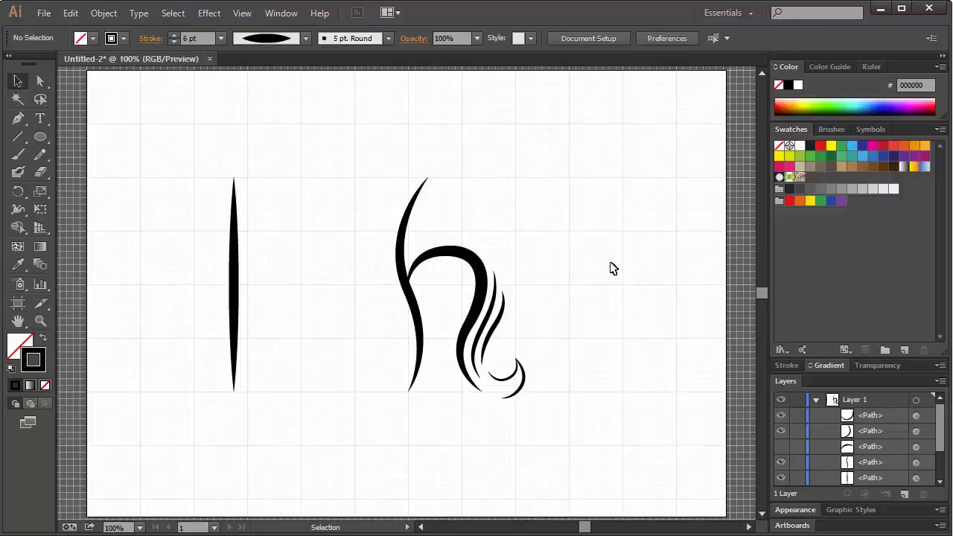
click(781, 448)
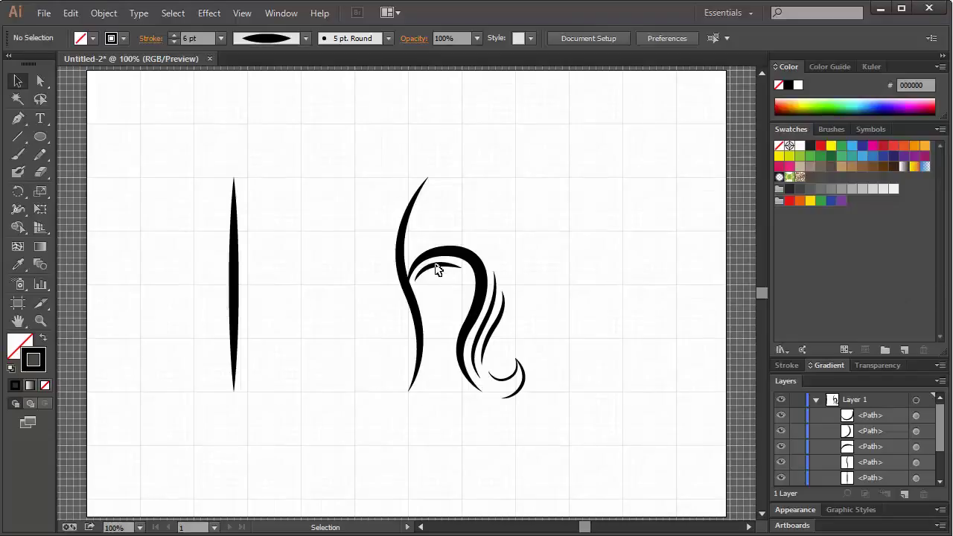
click(437, 266)
key(Delete)
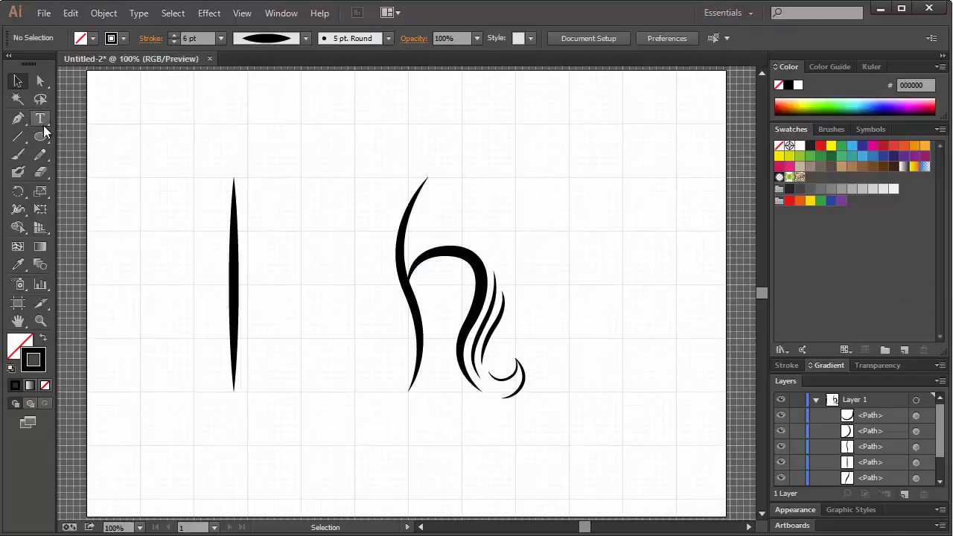
- Draw a curved Pen path down beside the lower left of the h's stem
click(16, 118)
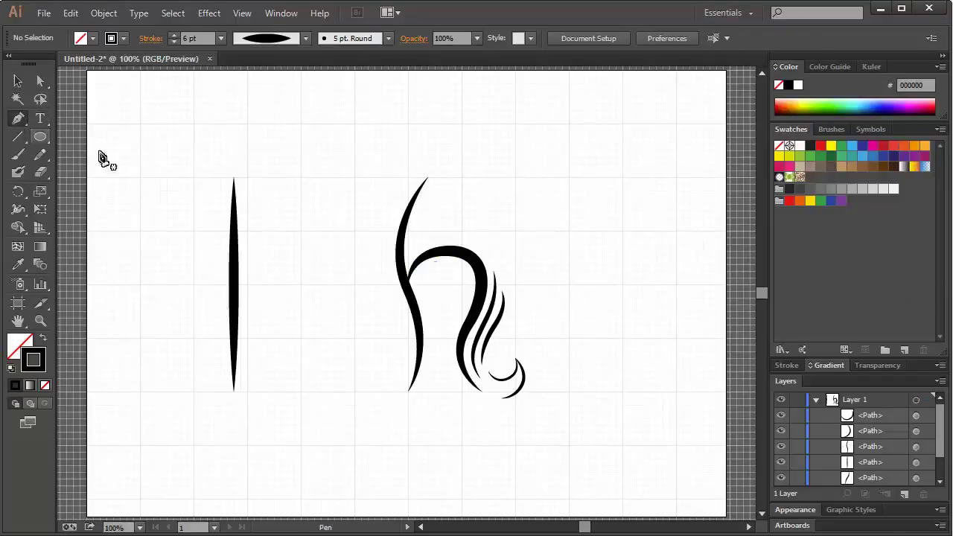
click(394, 297)
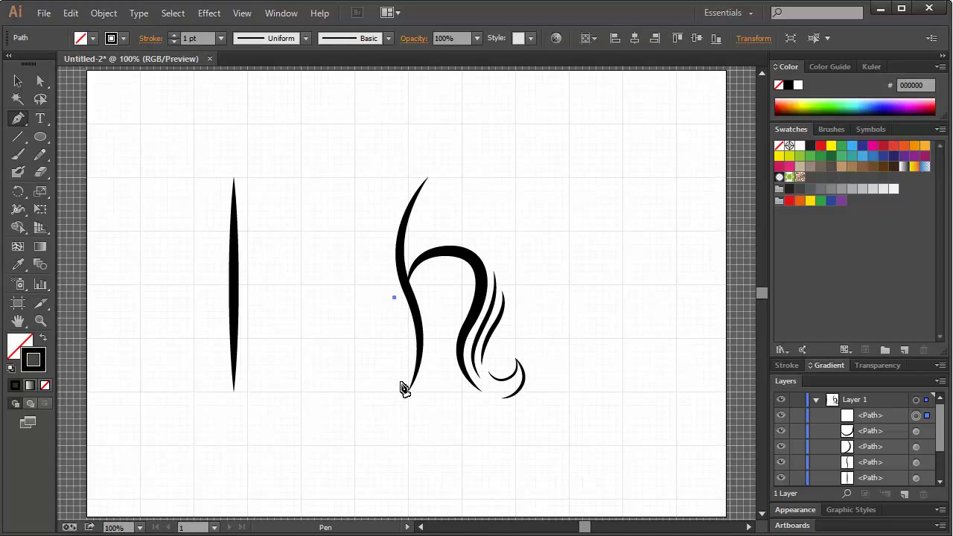
click(396, 380)
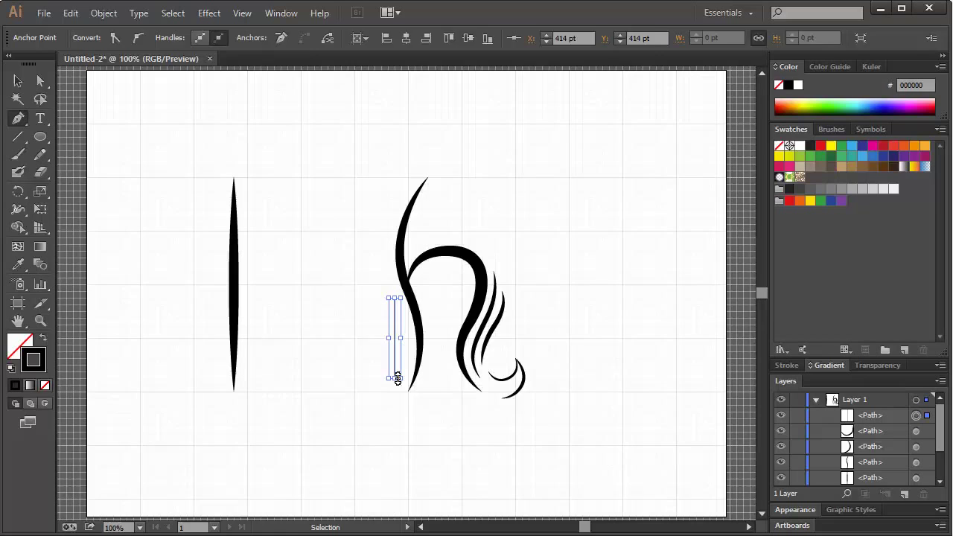
key(ctrl+z)
drag(400, 379, 388, 412)
- Eyedropper the stem's black stroke style onto the new path and apply Width Profile 1
click(18, 80)
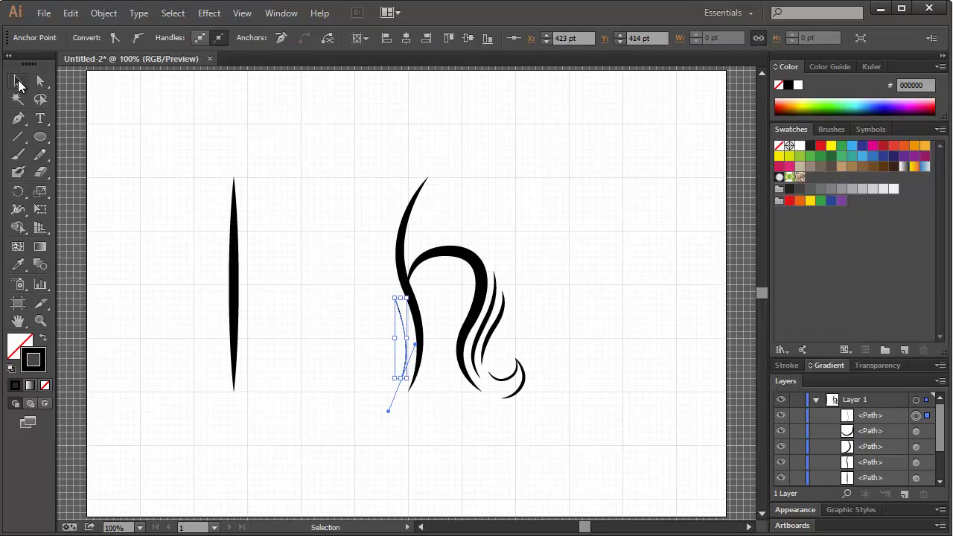
click(20, 269)
click(504, 313)
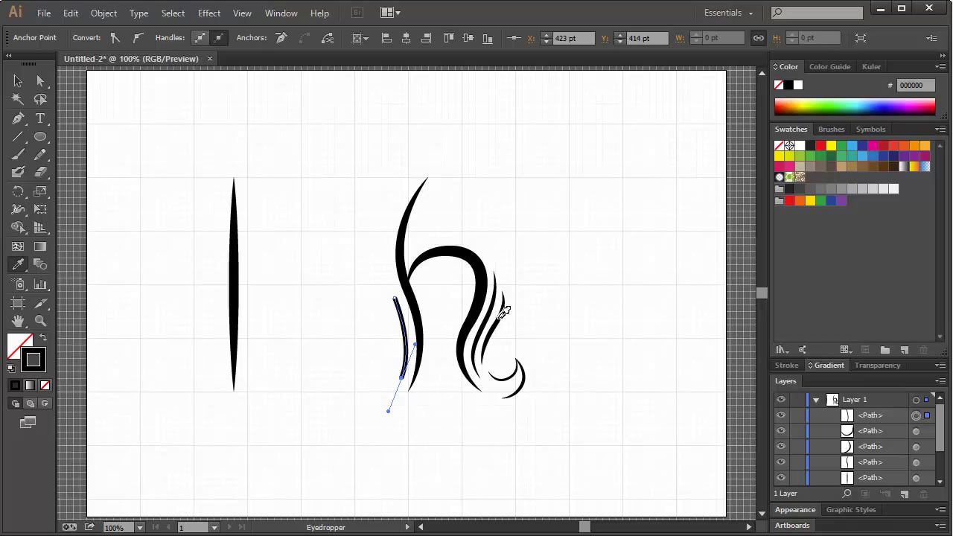
click(18, 80)
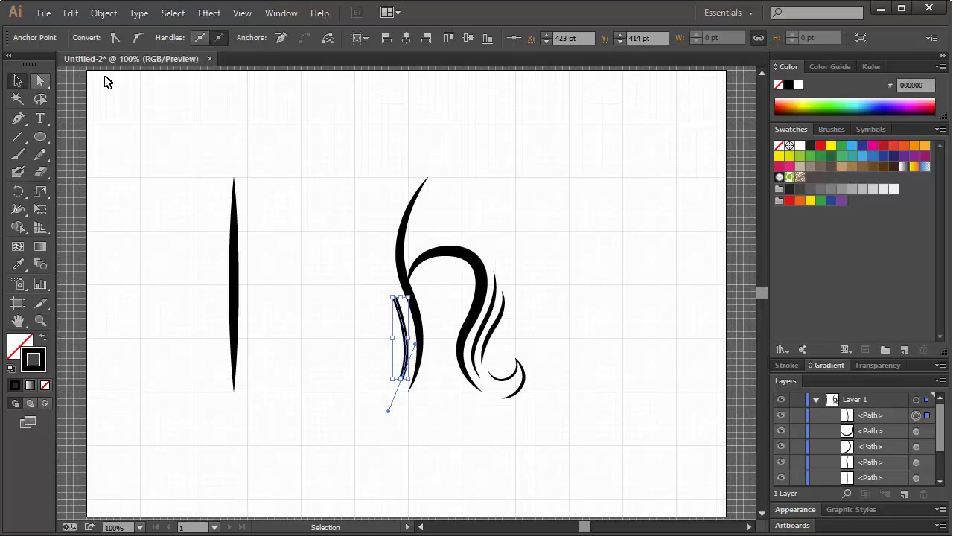
click(398, 313)
click(270, 38)
click(258, 76)
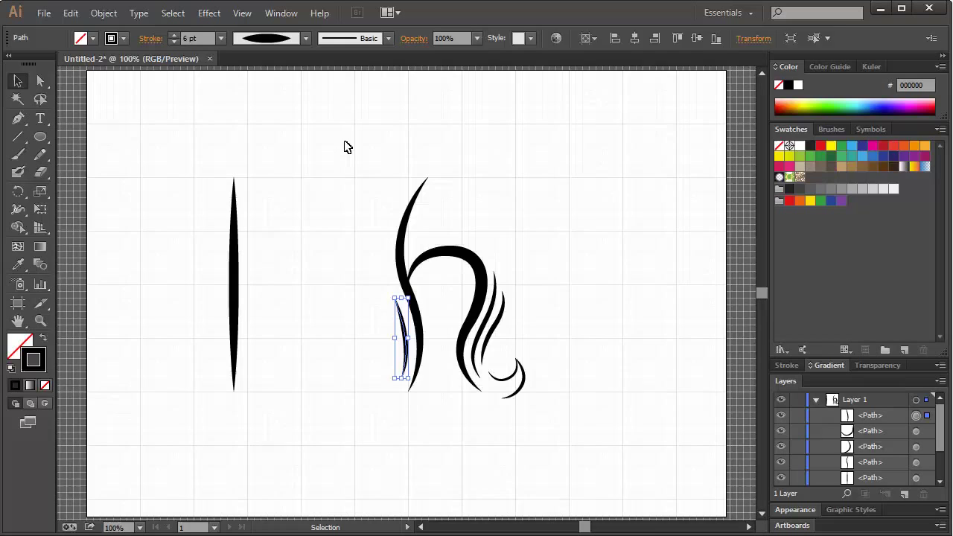
- Compare the new strand with the h's left stroke by selecting and deselecting it
click(345, 147)
click(410, 348)
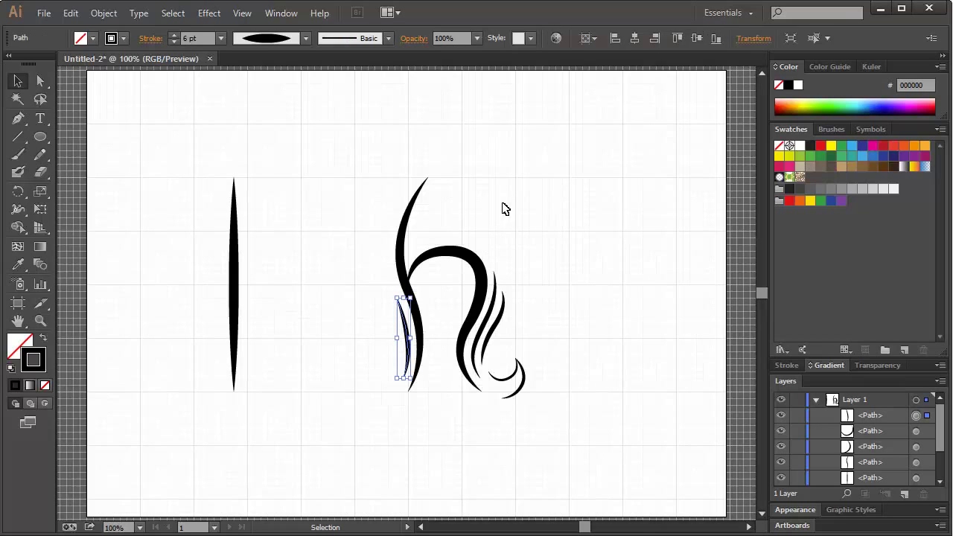
click(505, 206)
click(409, 349)
click(517, 129)
click(414, 340)
click(419, 151)
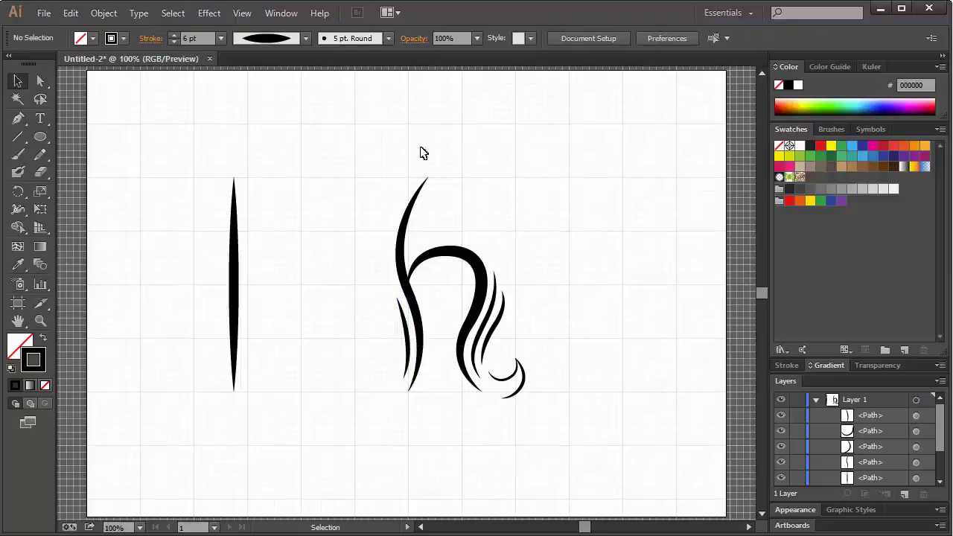
click(18, 118)
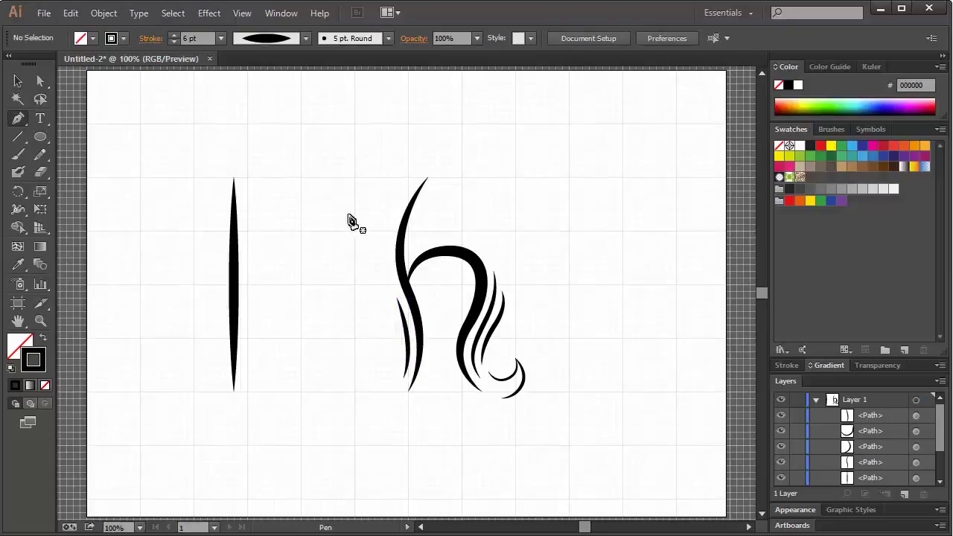
- Draw a curved strand up beside the stem's top and eyedropper the black style onto it
click(414, 244)
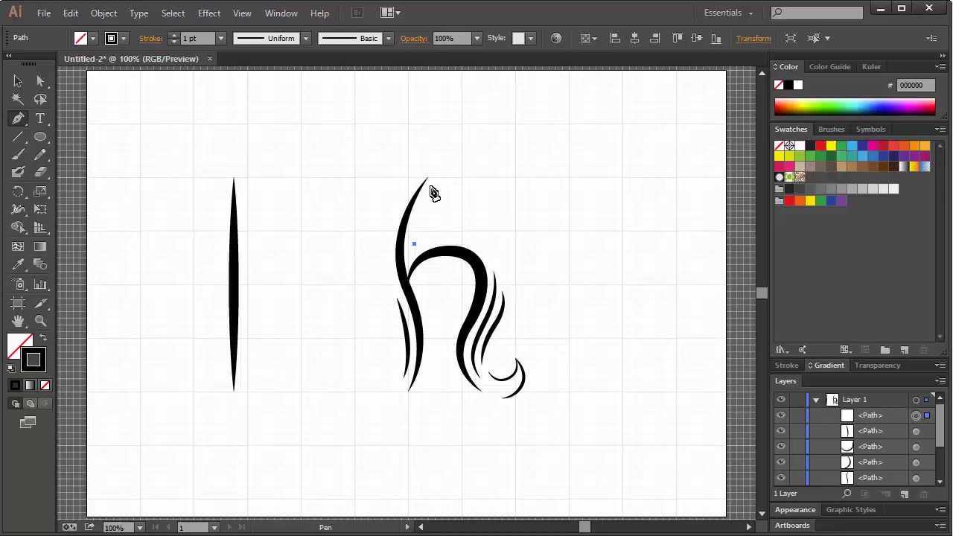
drag(434, 183, 462, 150)
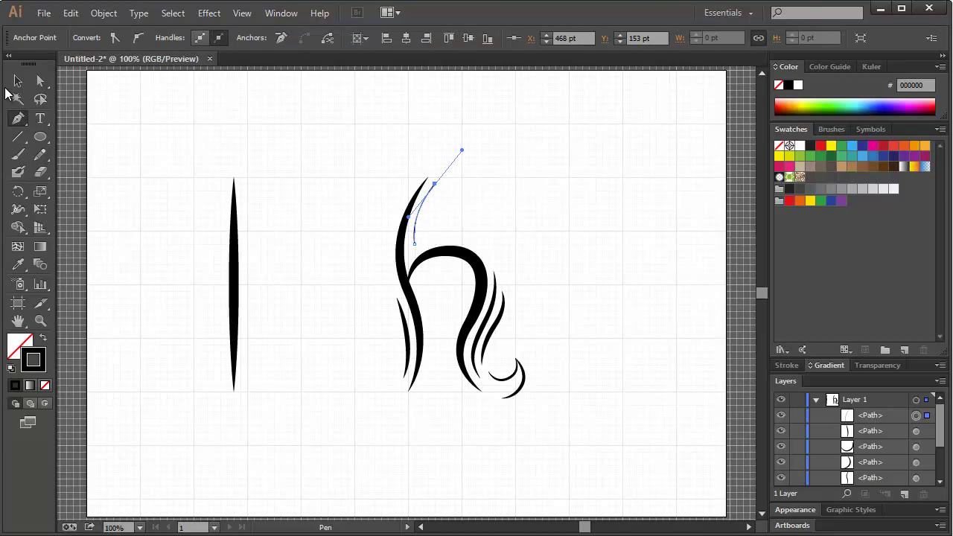
key(v)
key(i)
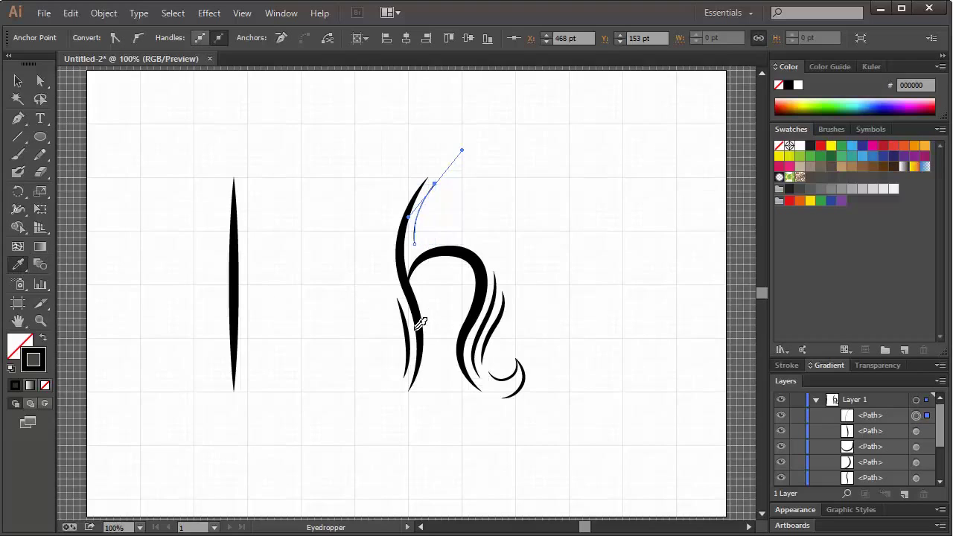
click(407, 329)
- Give the new upper strand the tapered Width Profile 1
key(v)
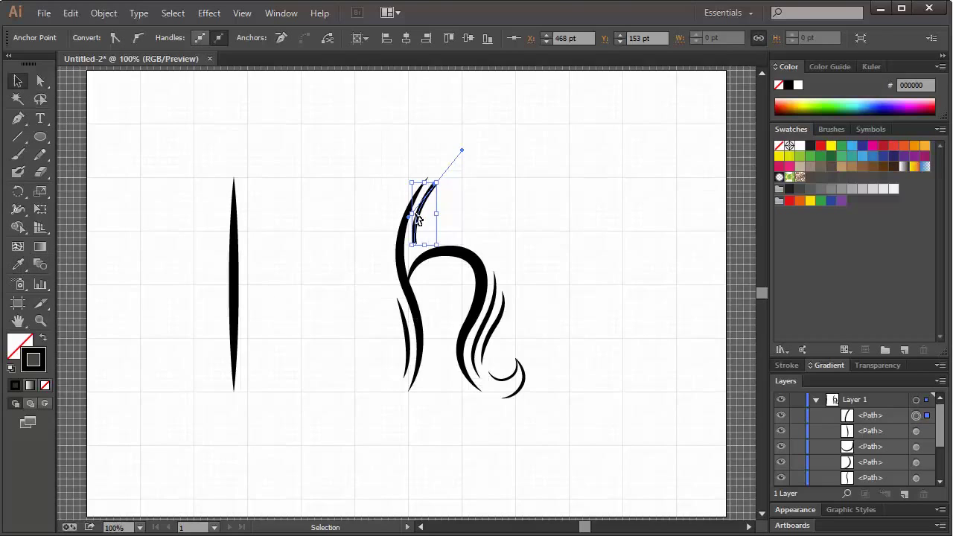
click(276, 98)
click(419, 199)
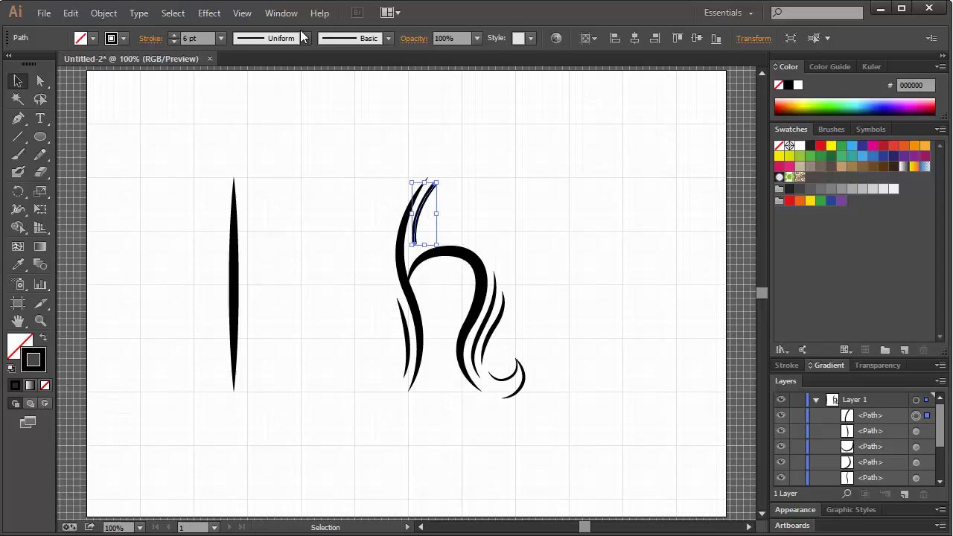
click(305, 38)
click(290, 80)
click(625, 224)
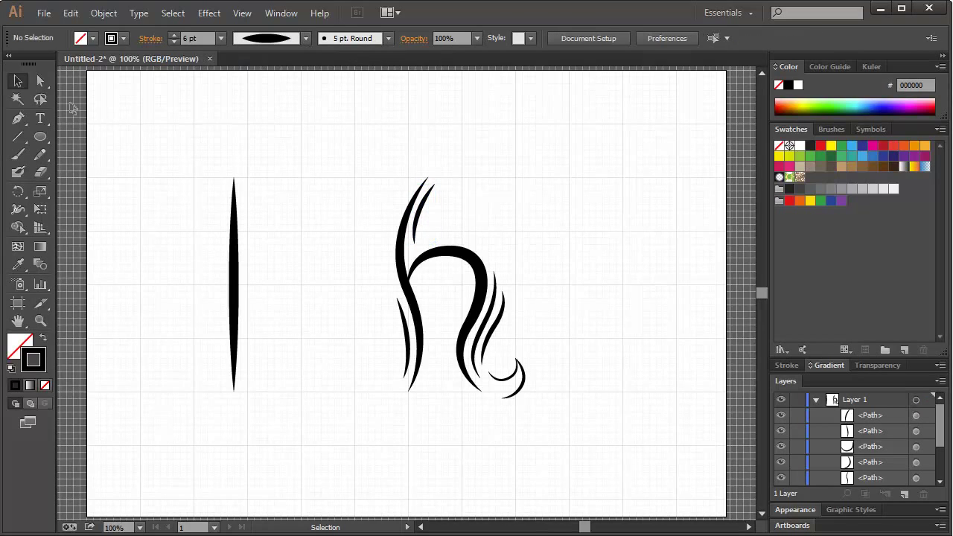
- Check the upper strand's bottom anchor with the Direct Selection tool
key(a)
click(415, 249)
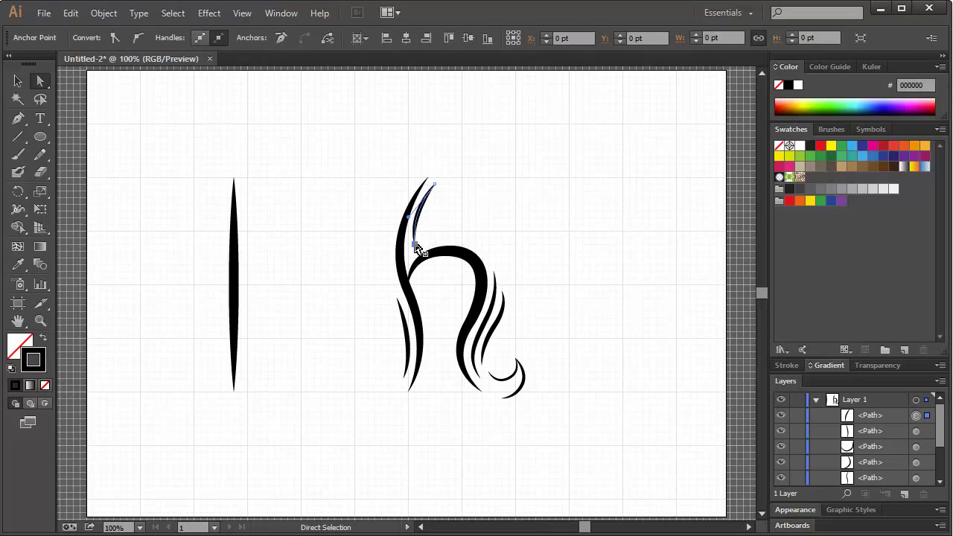
click(541, 205)
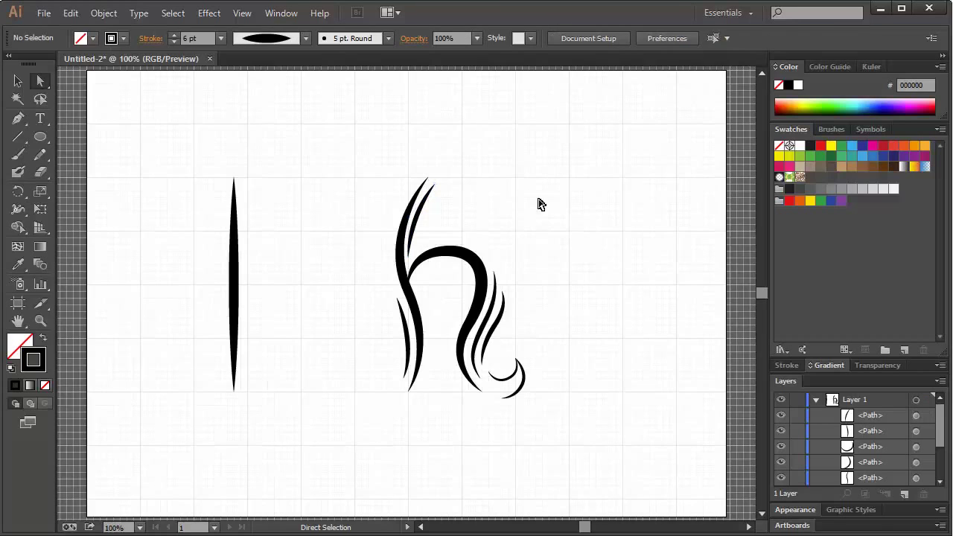
click(407, 250)
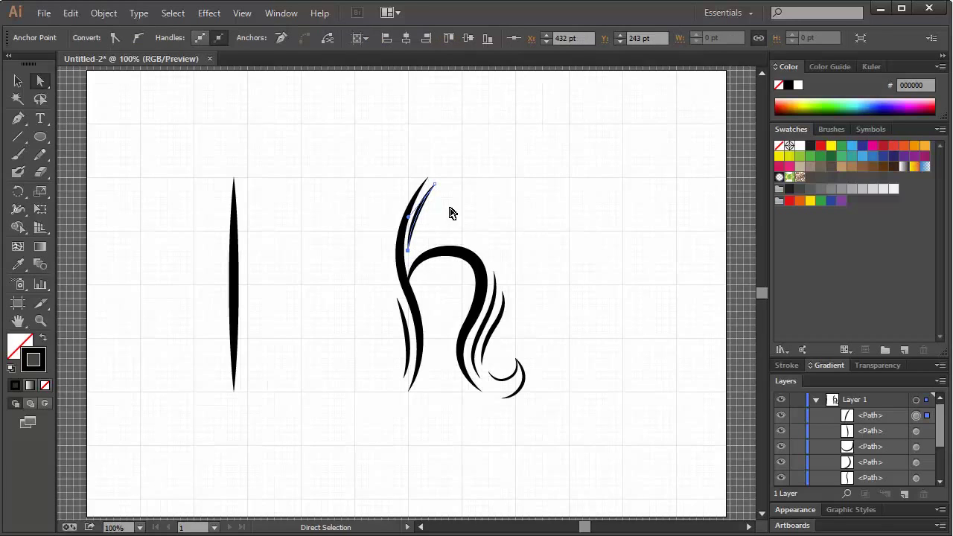
click(485, 198)
click(18, 81)
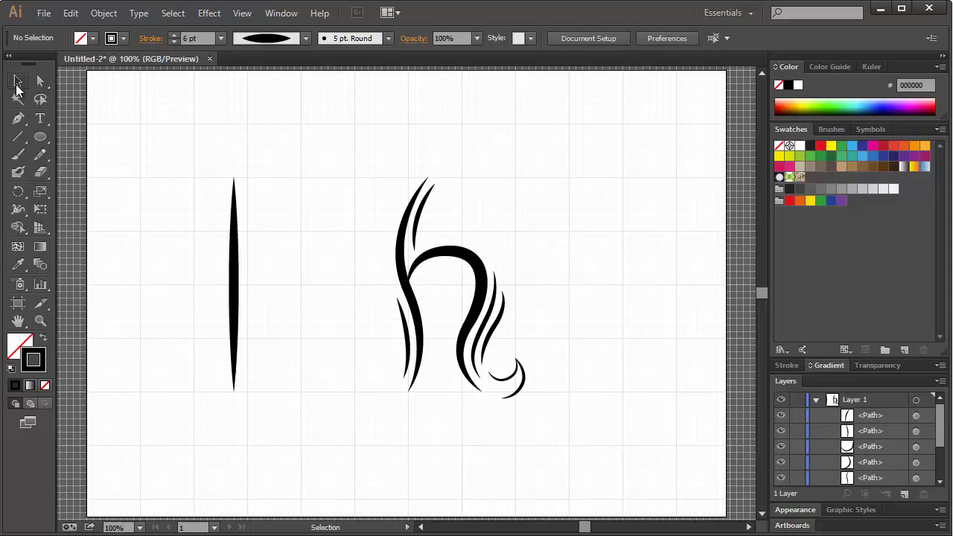
- Turn off Snap to Grid, hide the grid, and delete the lone vertical stroke
click(209, 13)
mouse_move(242, 13)
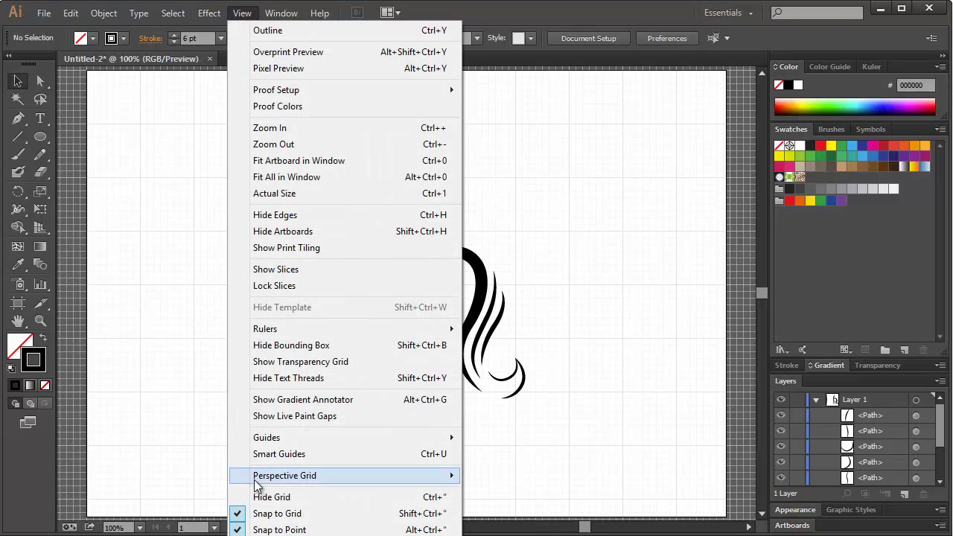
click(261, 517)
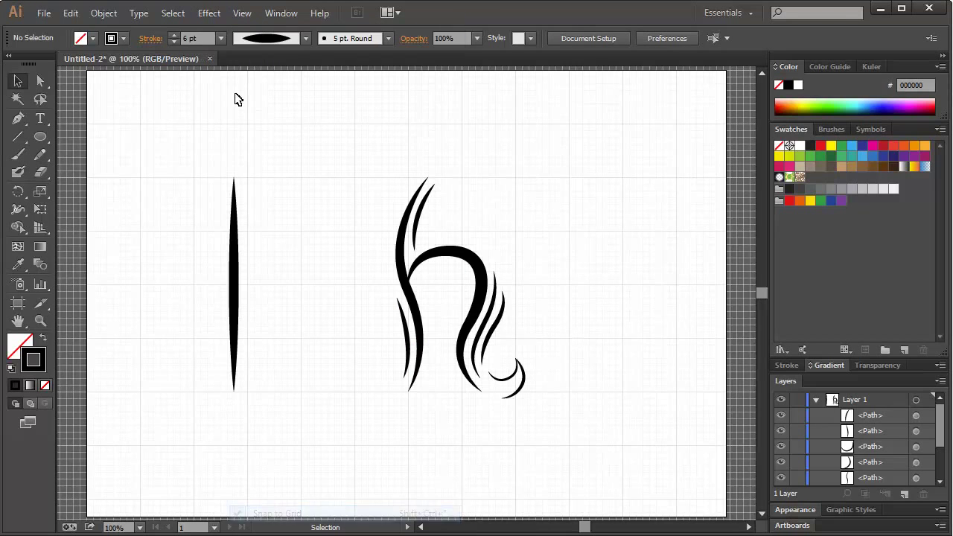
click(212, 17)
mouse_move(242, 13)
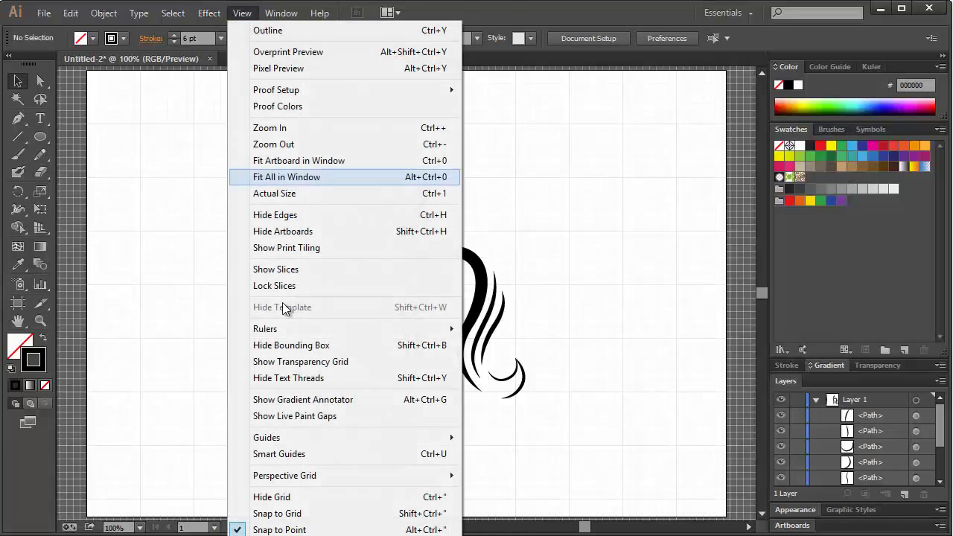
click(285, 494)
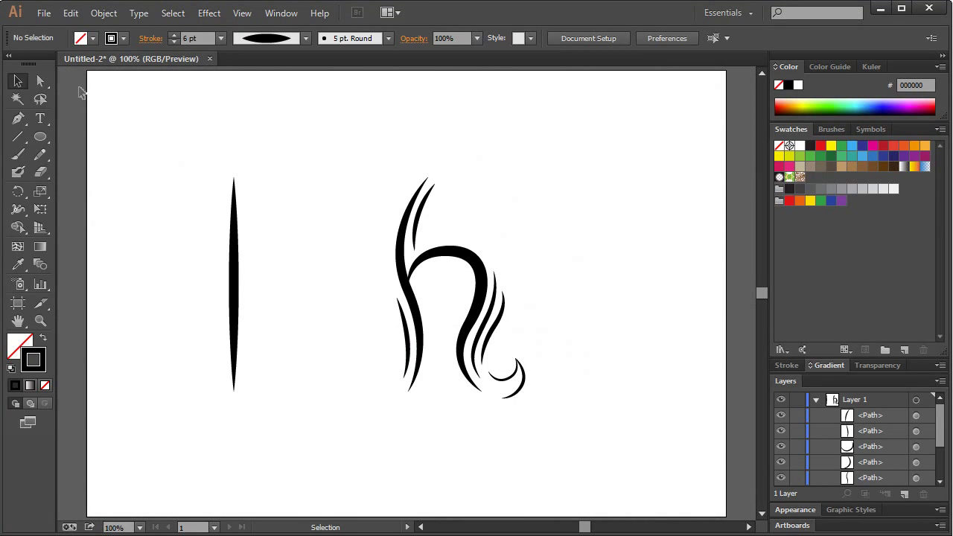
drag(170, 162, 274, 297)
key(Delete)
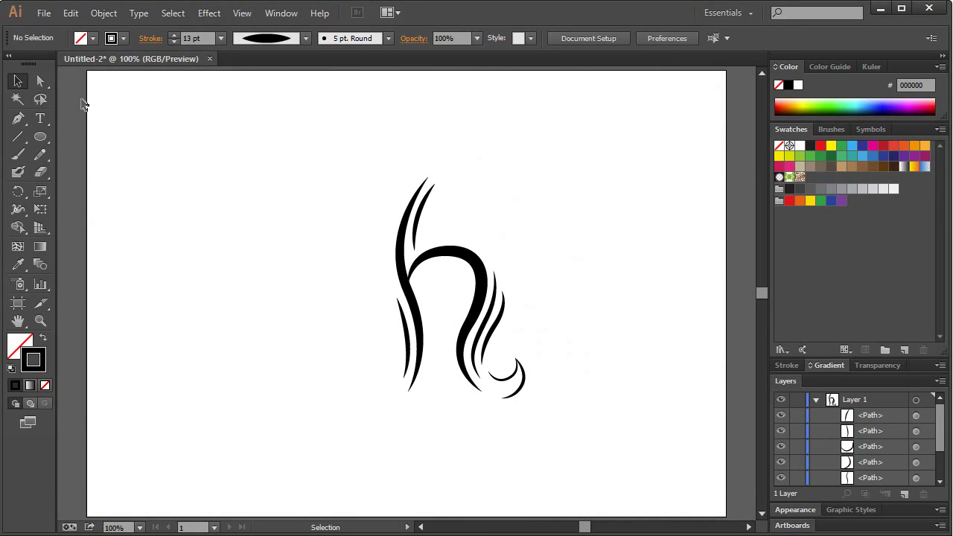
- Nudge the upper strand's bottom anchor slightly down with the arrow key
click(39, 84)
click(413, 250)
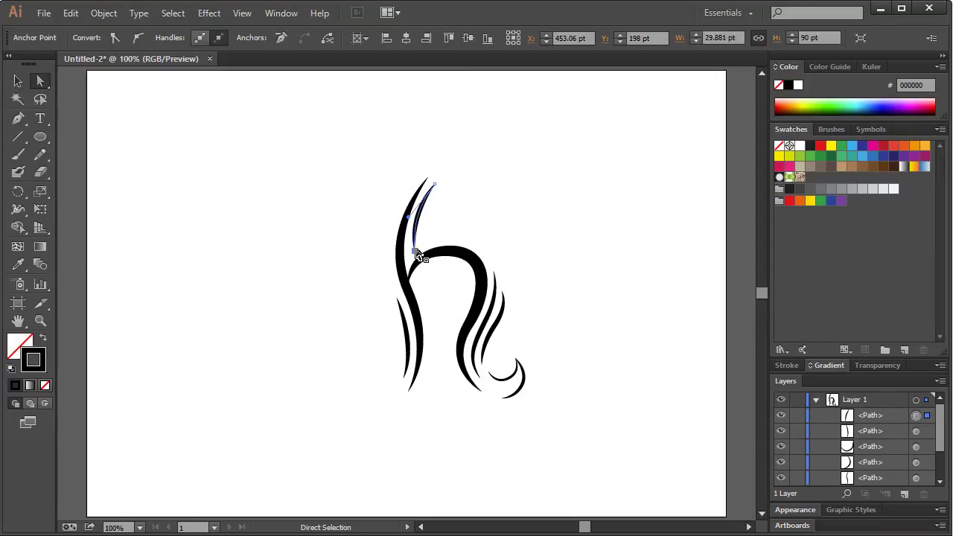
key(Down)
key(Down)
key(Down)
key(Down)
key(Down)
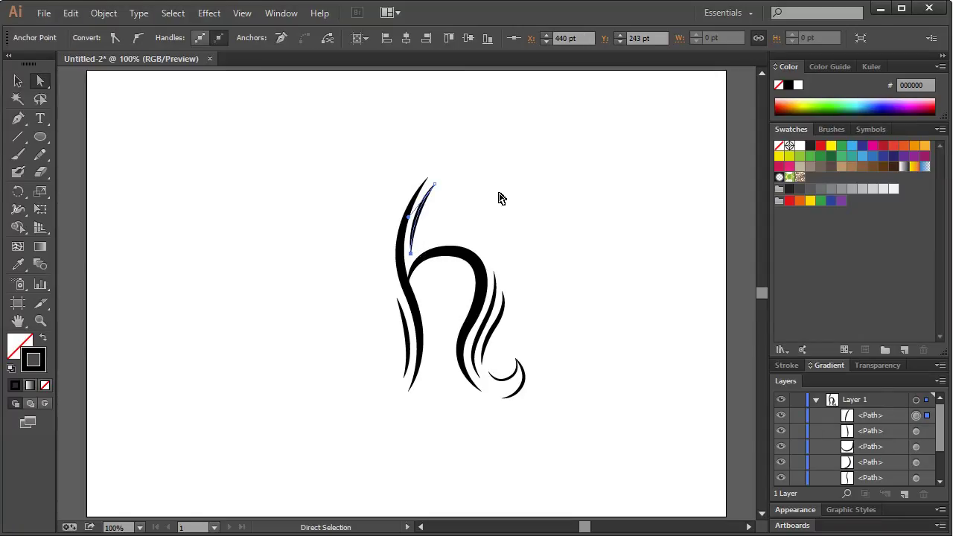
click(499, 197)
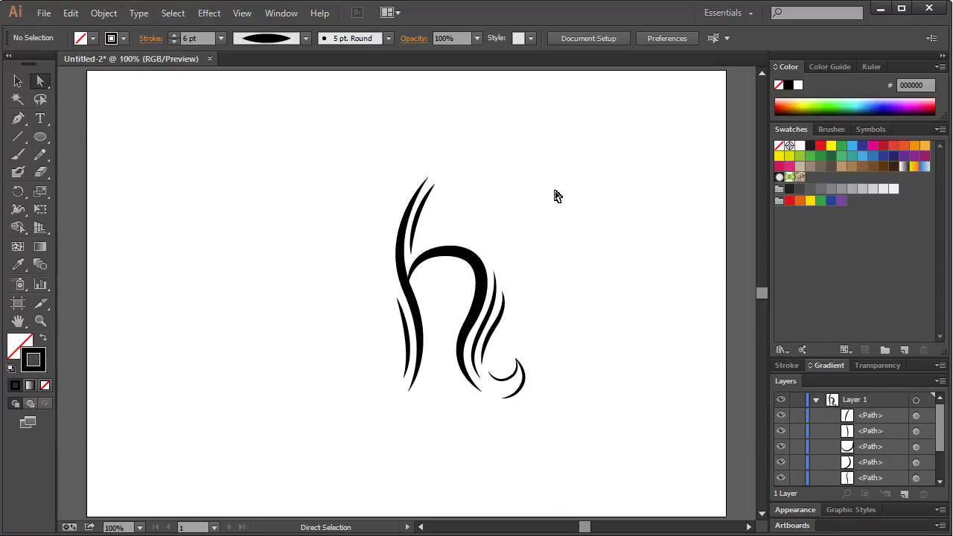
- Zoom in on the h and move the inner lower-left strand slightly right
click(18, 81)
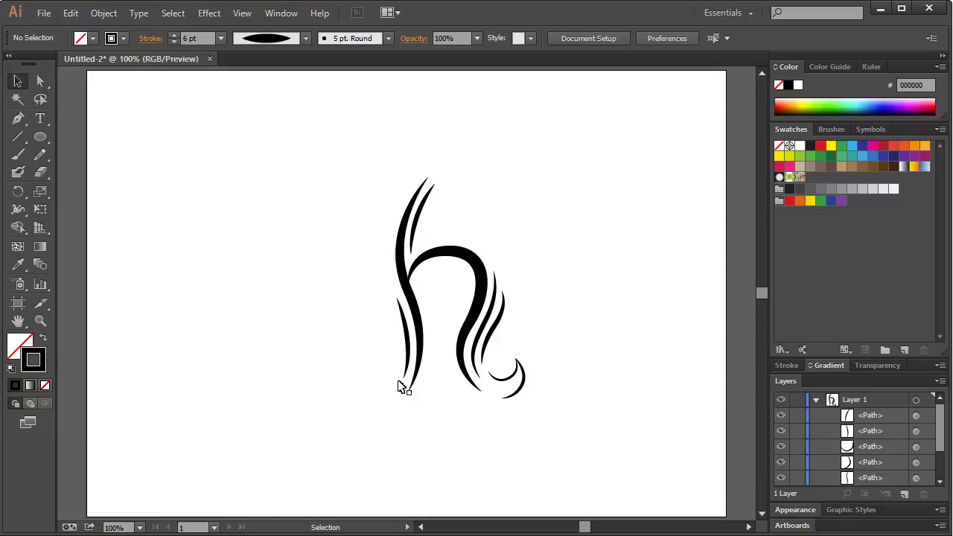
click(40, 320)
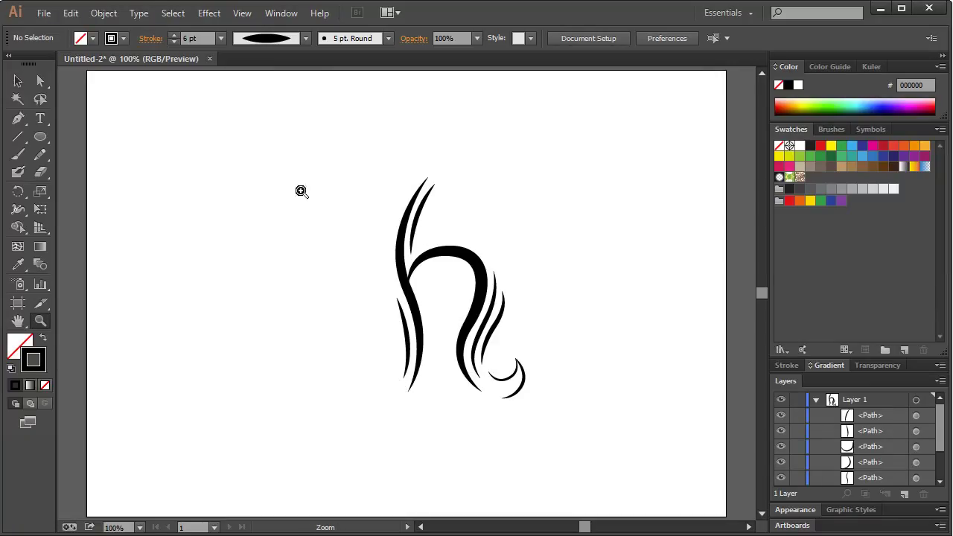
drag(290, 178, 607, 437)
click(18, 81)
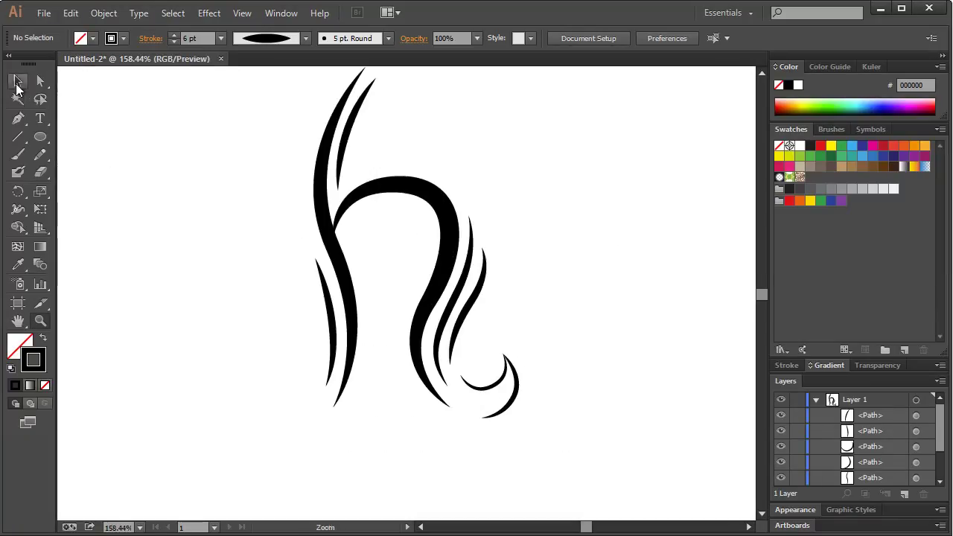
click(333, 317)
drag(332, 317, 374, 315)
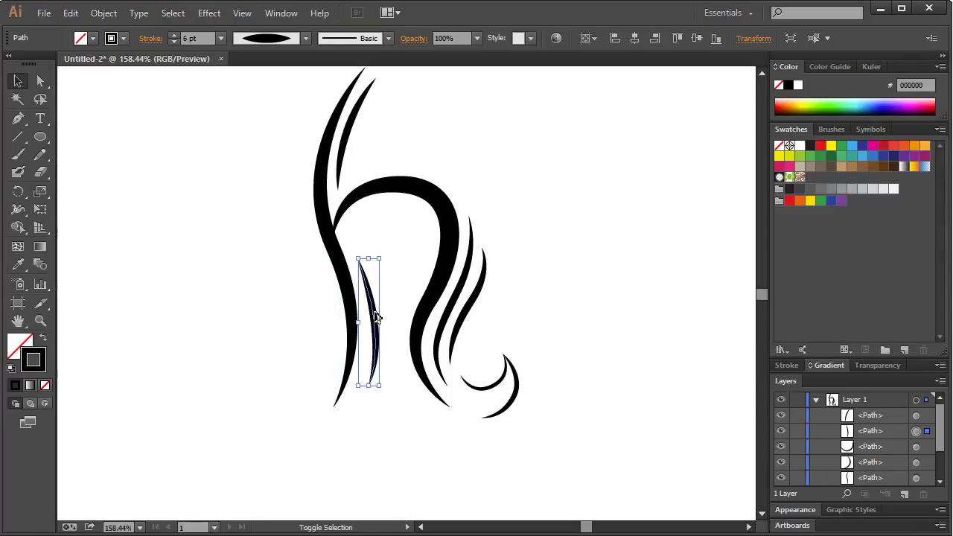
- Lengthen the strand by dragging its end anchors and curve, then return to 100% zoom
click(40, 82)
click(353, 372)
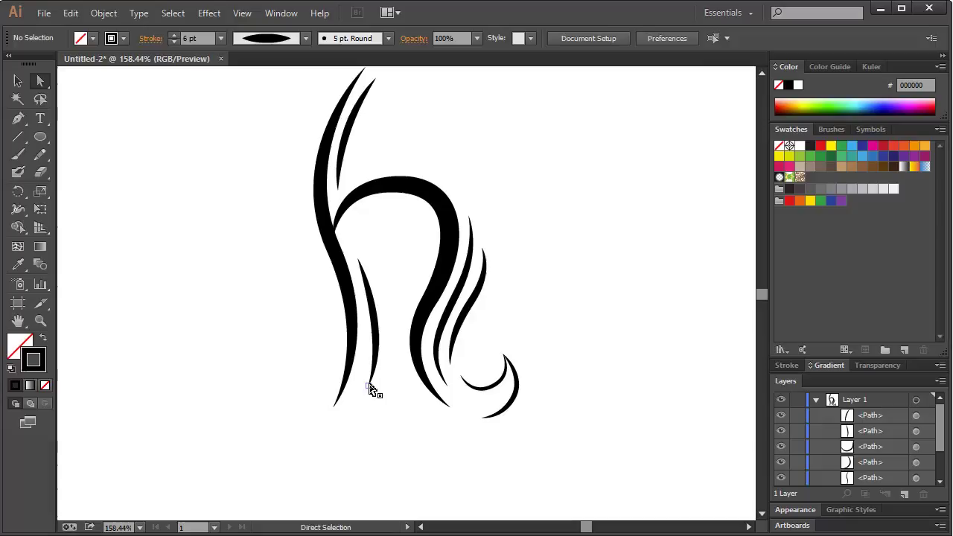
drag(373, 390, 356, 402)
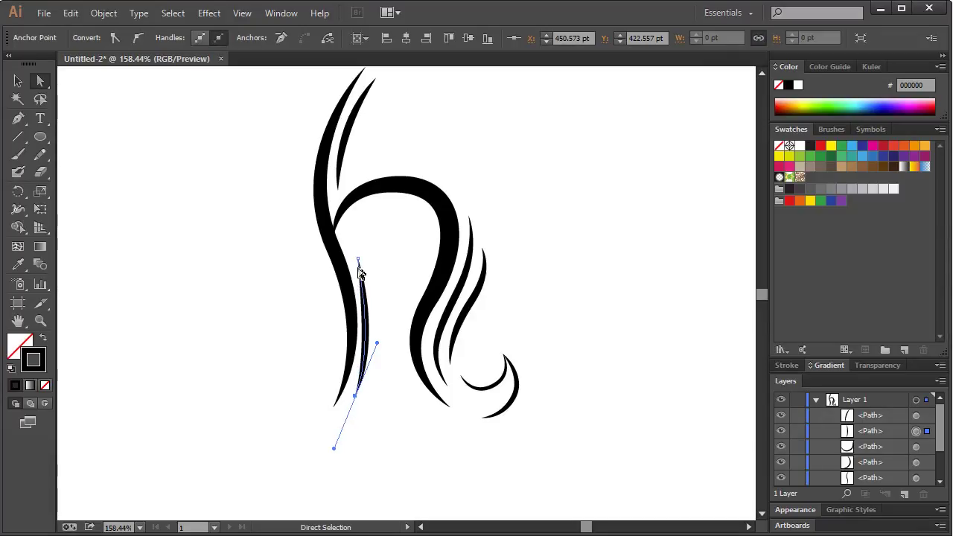
drag(359, 262, 348, 233)
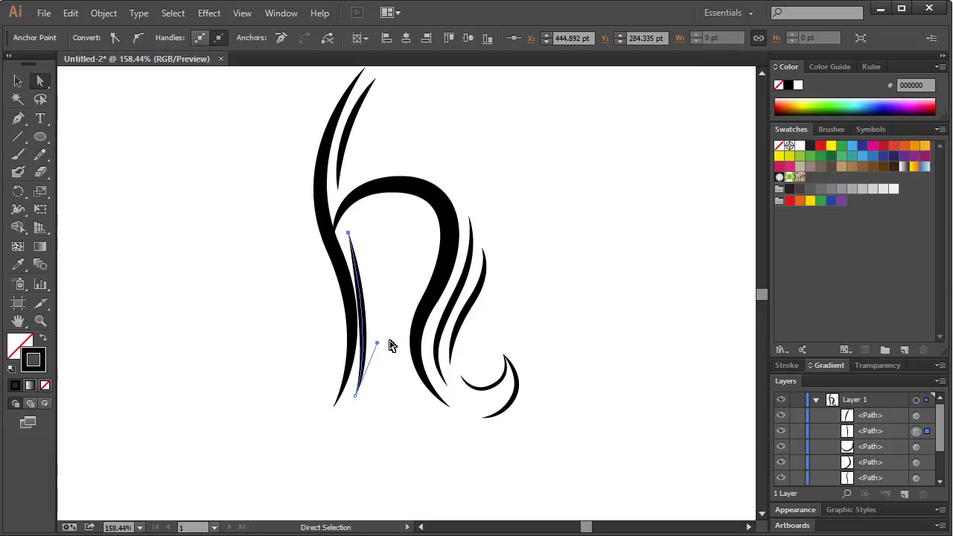
drag(379, 347, 394, 319)
click(555, 215)
scroll(557, 224, up, 3)
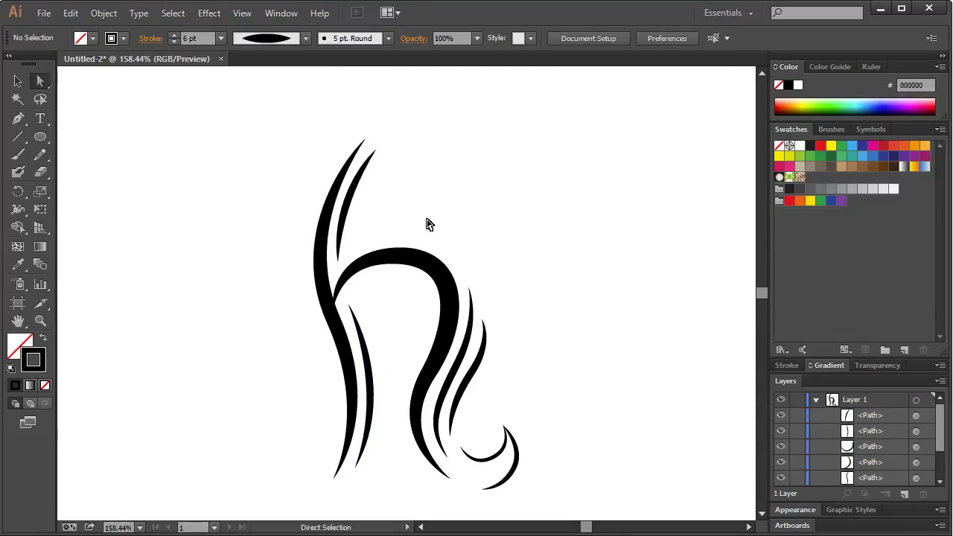
click(22, 82)
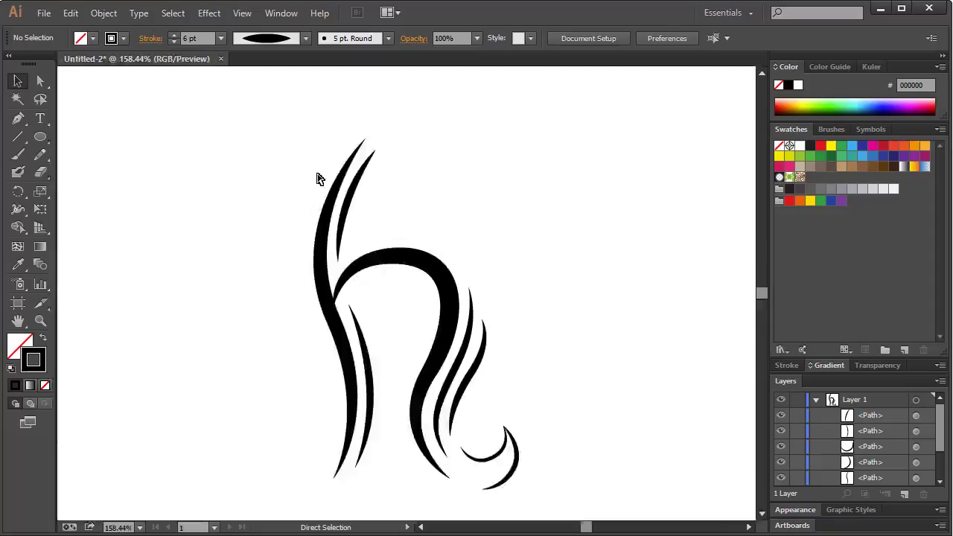
key(ctrl+1)
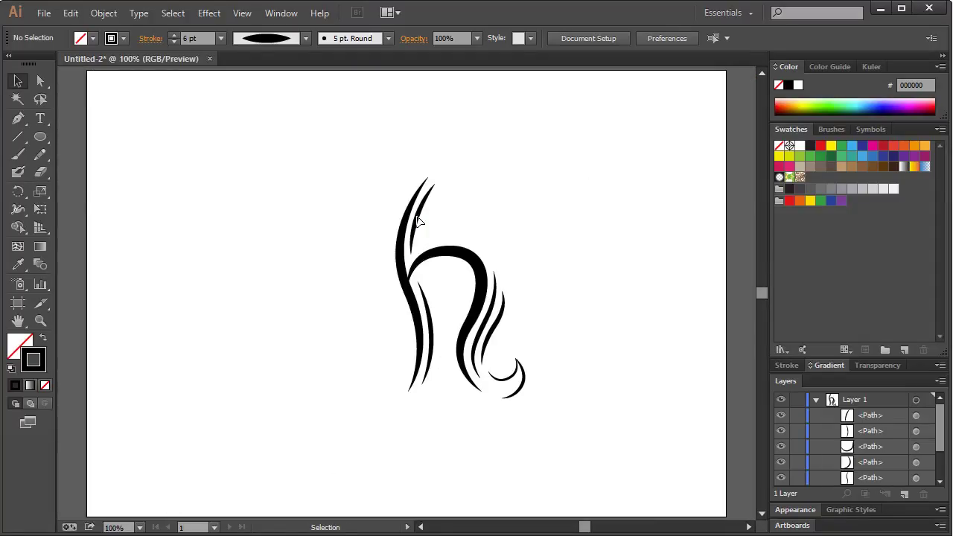
- Drag the top-left strand's lower anchor further down and refine its curve handles
click(417, 221)
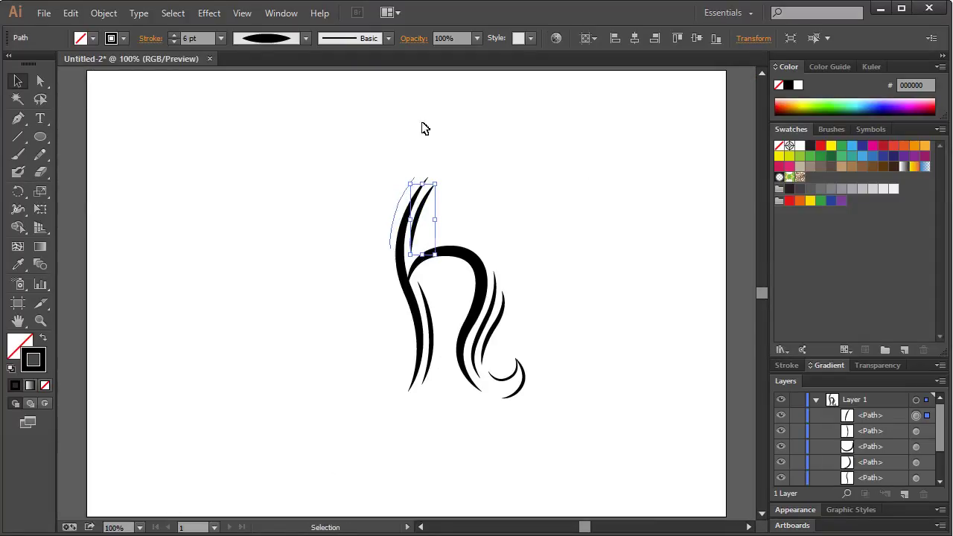
click(423, 128)
click(40, 84)
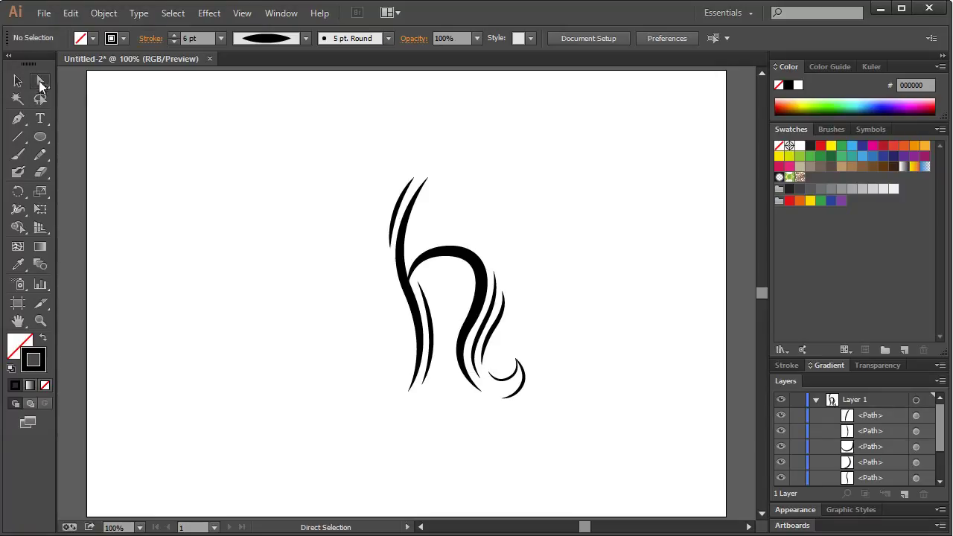
drag(394, 251, 389, 273)
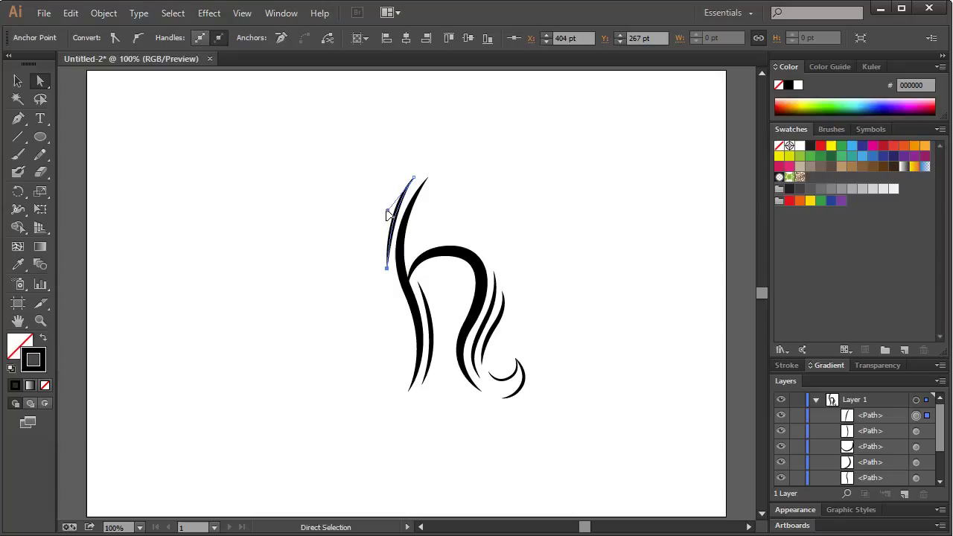
drag(388, 211, 382, 206)
click(328, 198)
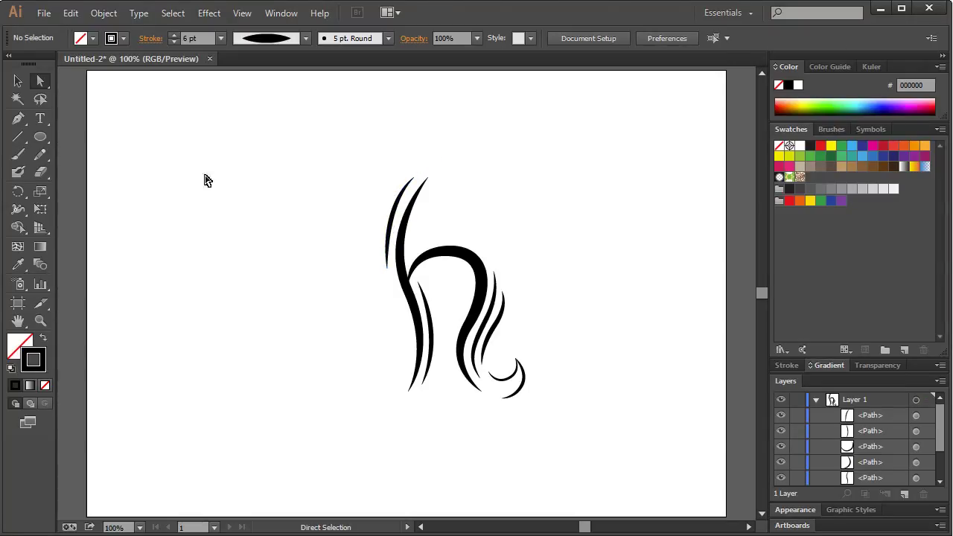
click(414, 178)
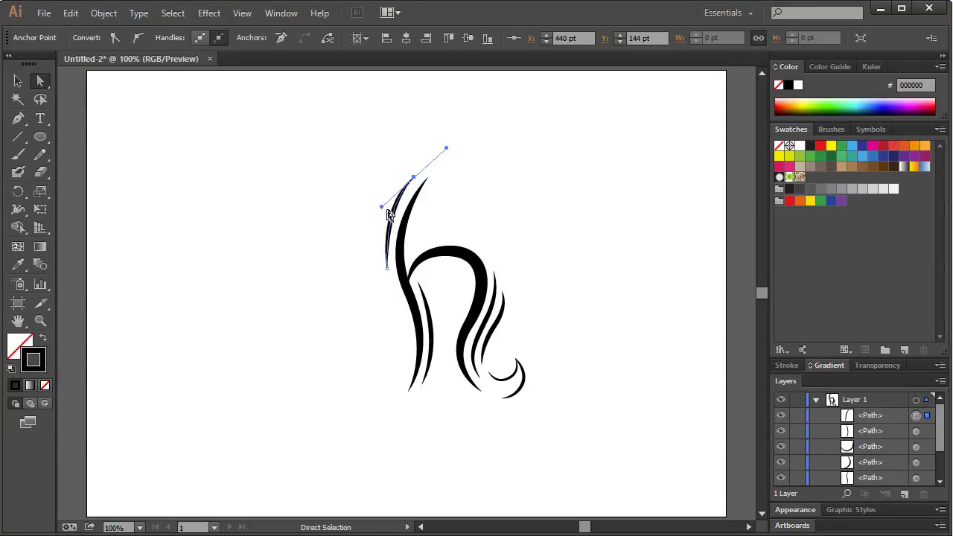
drag(382, 210, 385, 214)
click(166, 139)
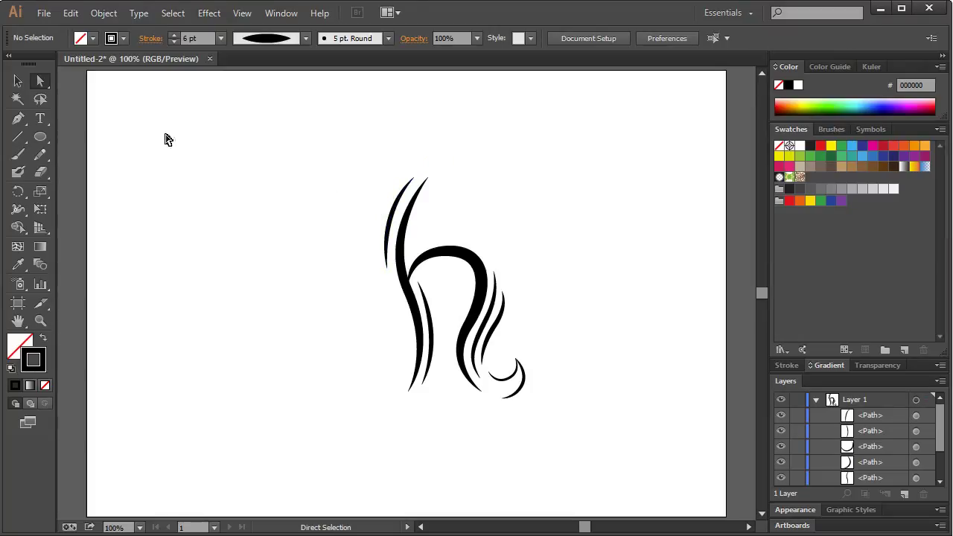
click(18, 80)
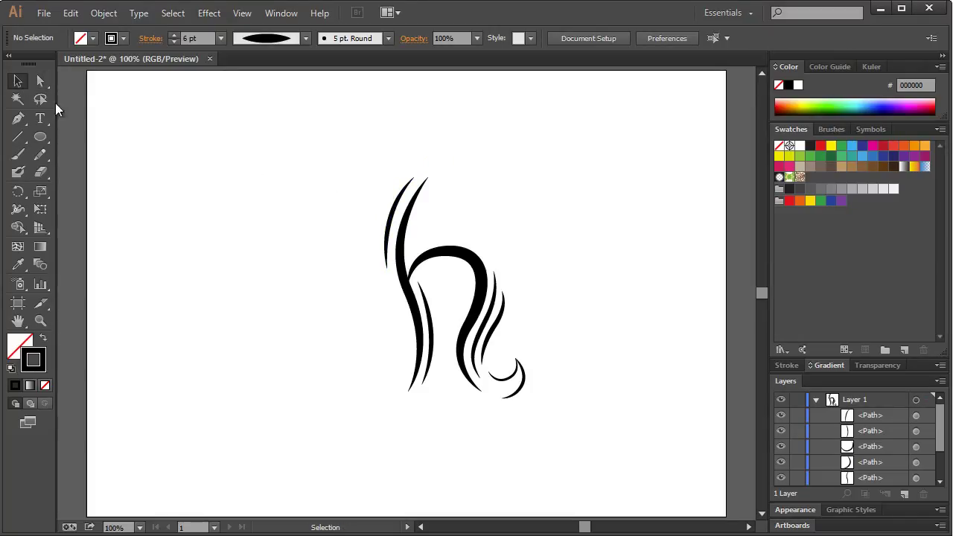
- Alt-drag a copy of the h to the left and delete the copy's curled tail
drag(266, 142, 619, 420)
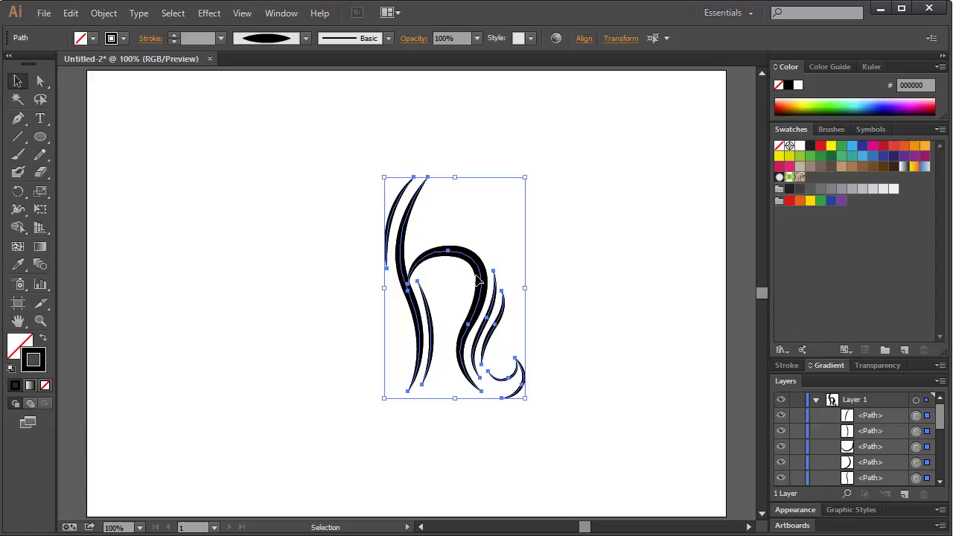
drag(477, 282, 282, 282)
click(320, 223)
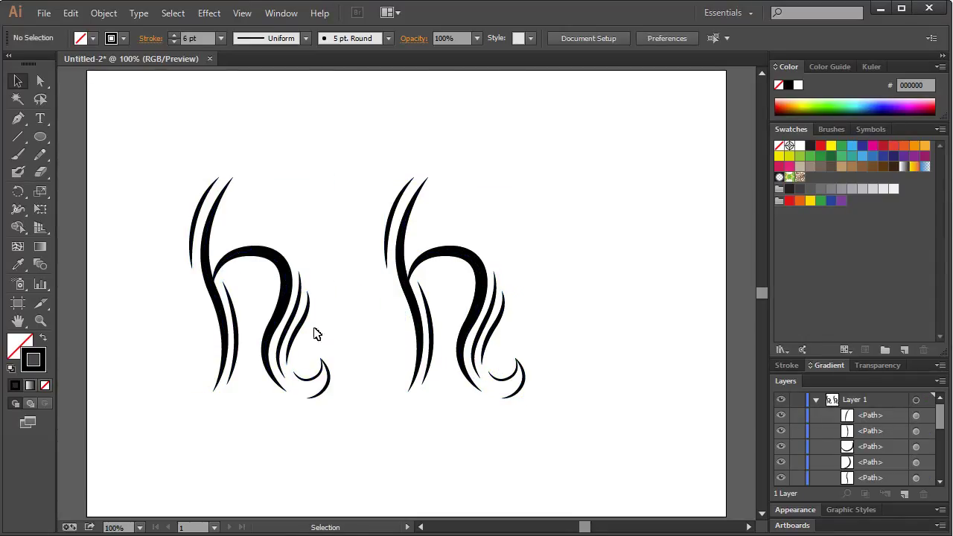
click(328, 377)
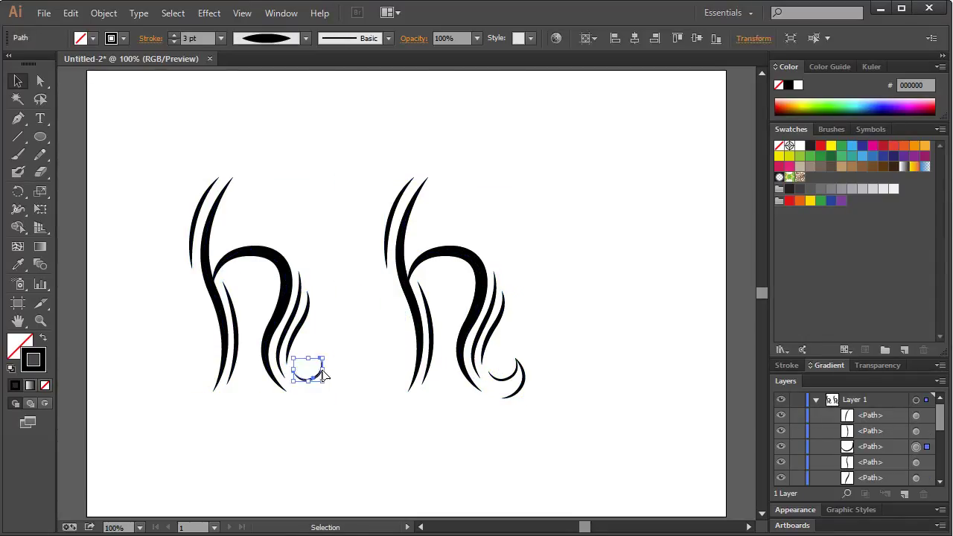
key(Delete)
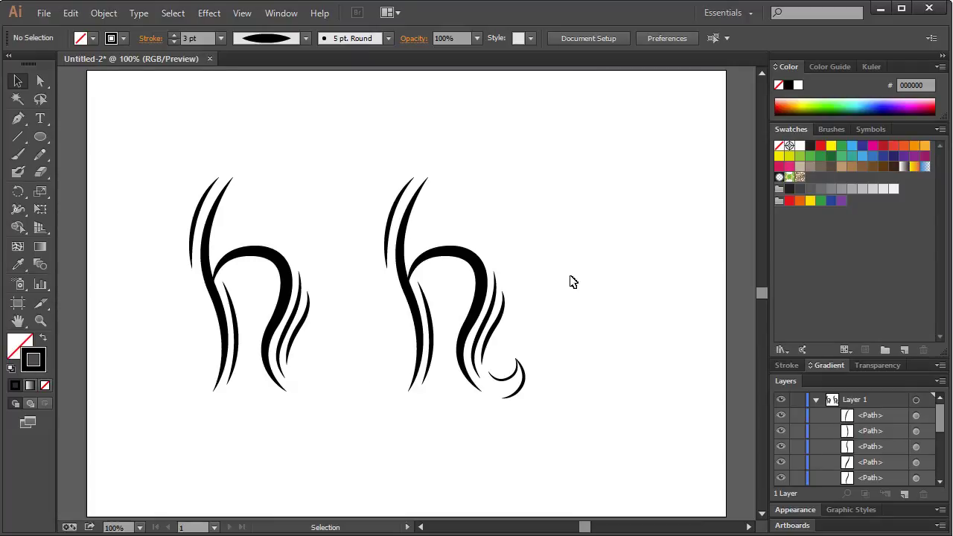
- Try edits on the original h's tail curl, then undo them
drag(571, 252, 609, 295)
click(519, 381)
click(567, 288)
key(ctrl+z)
click(596, 292)
click(507, 399)
key(ctrl+z)
click(560, 331)
key(ctrl+z)
key(ctrl+z)
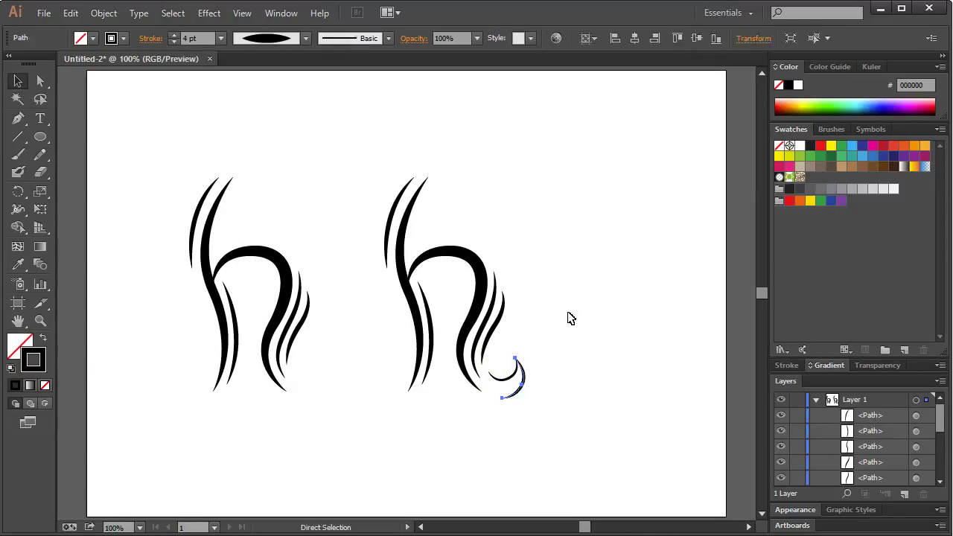
click(558, 334)
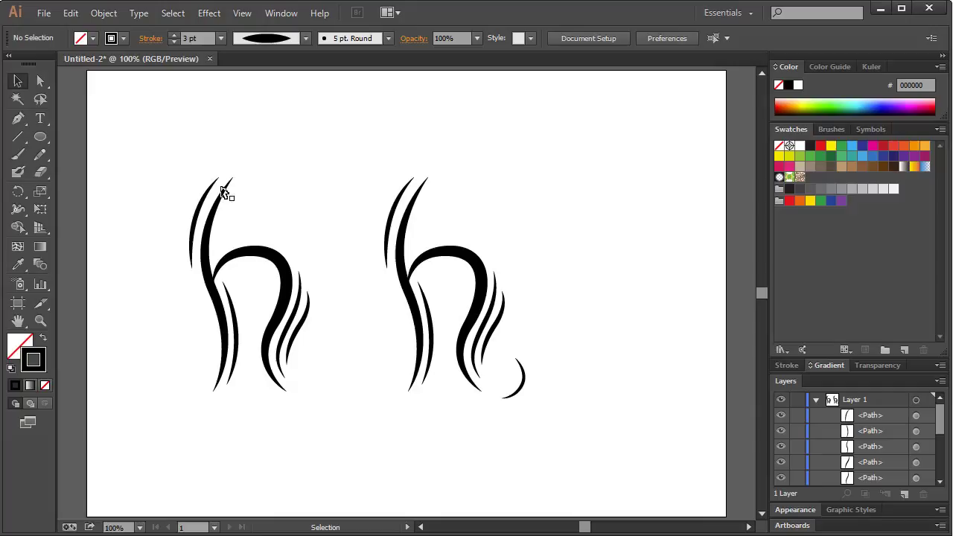
- Replace the left h with a grouped copy of the tailed h and hide it
drag(163, 153, 351, 395)
key(Delete)
click(470, 328)
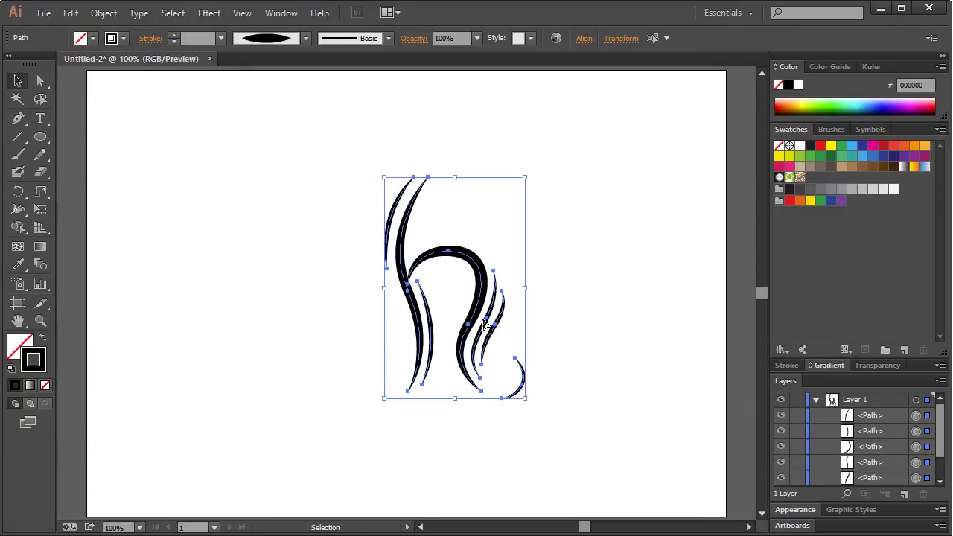
drag(480, 312, 262, 313)
key(ctrl+g)
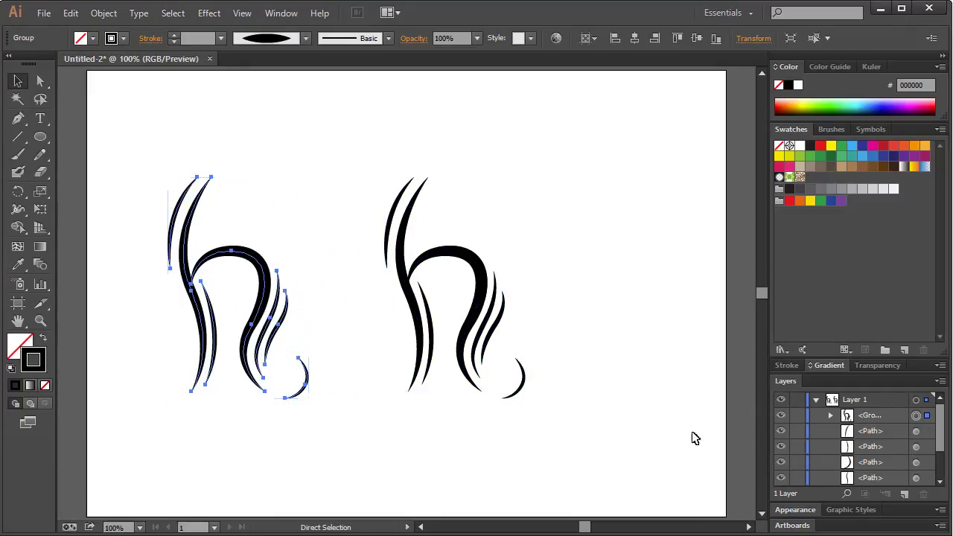
key(ctrl+3)
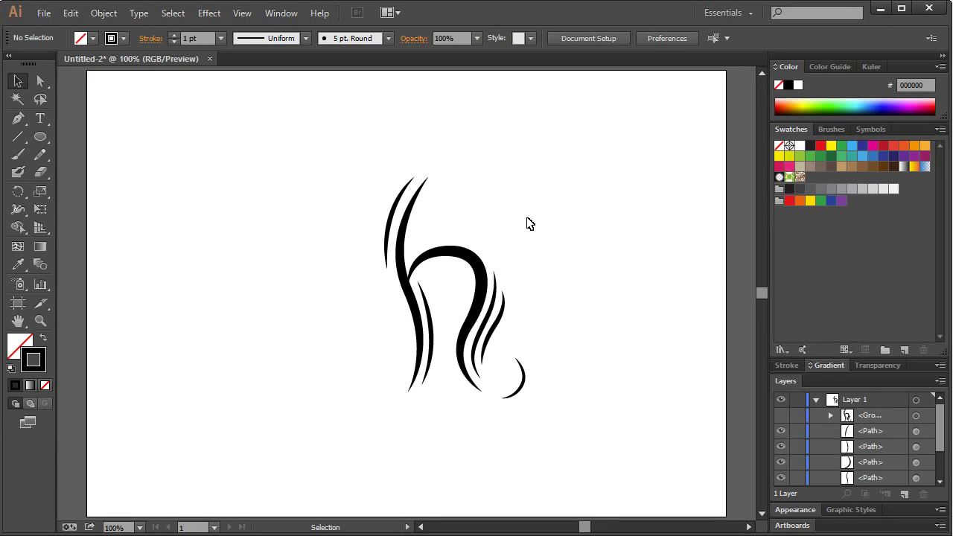
- Outline the visible h's strokes into filled shapes
drag(317, 161, 591, 411)
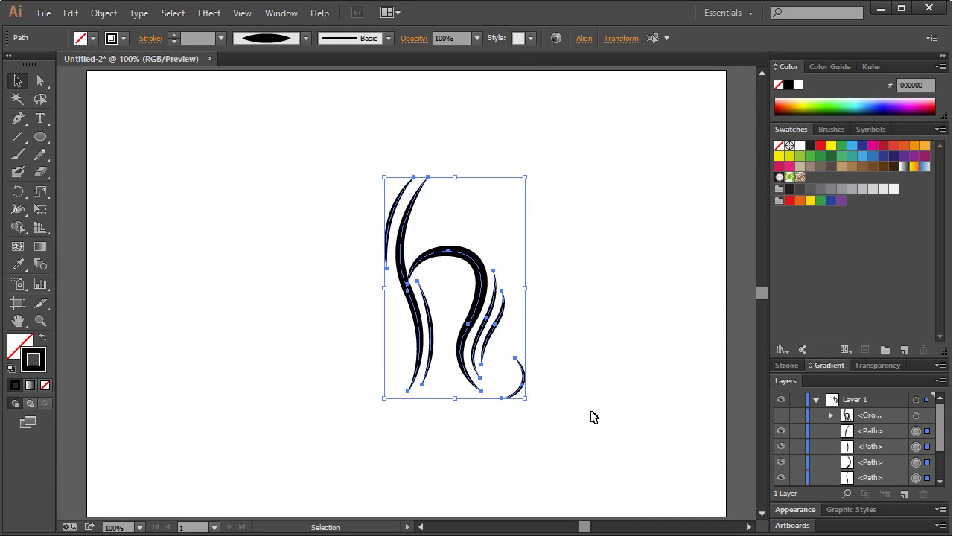
click(96, 15)
mouse_move(175, 312)
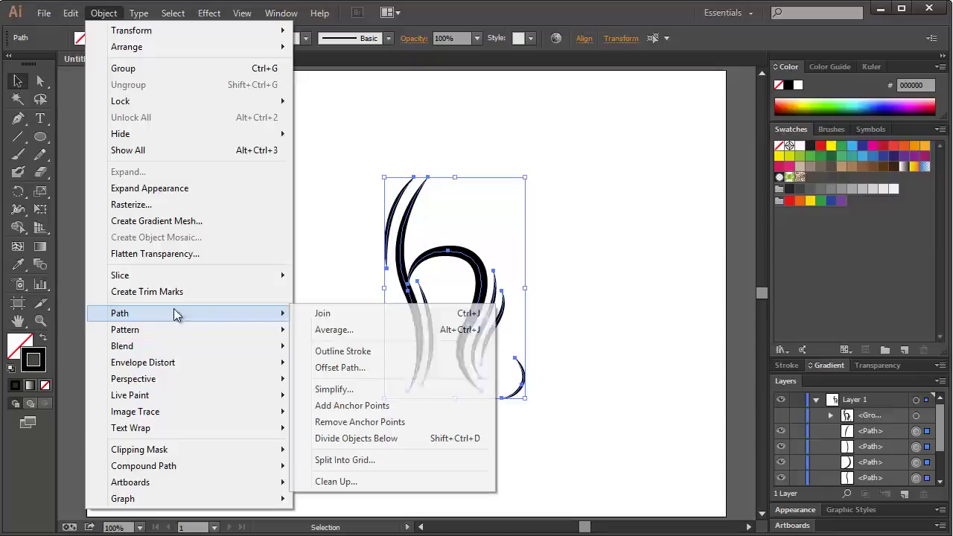
click(361, 351)
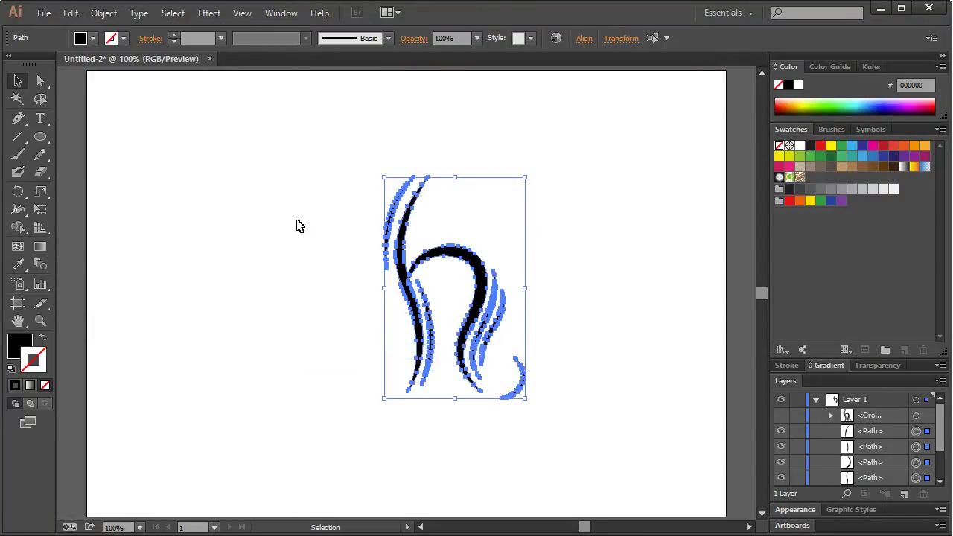
click(295, 221)
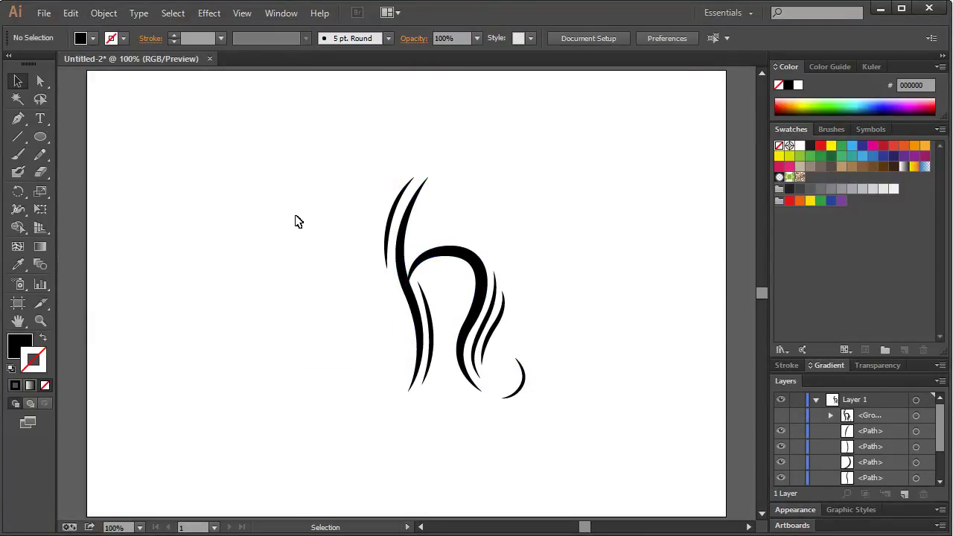
- Move the outlined h paths left, group them with Ctrl+G, and hide edges
drag(334, 175, 516, 333)
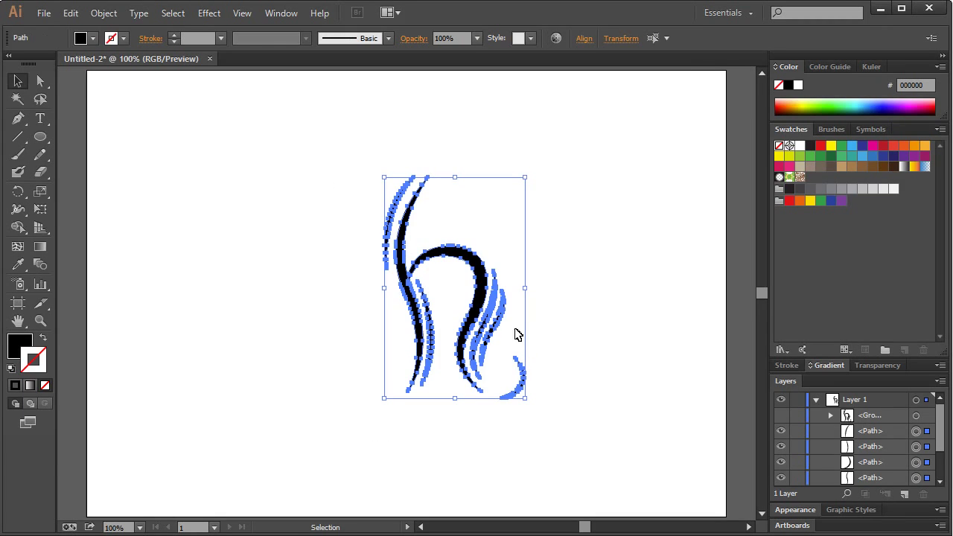
drag(481, 304, 419, 302)
click(541, 277)
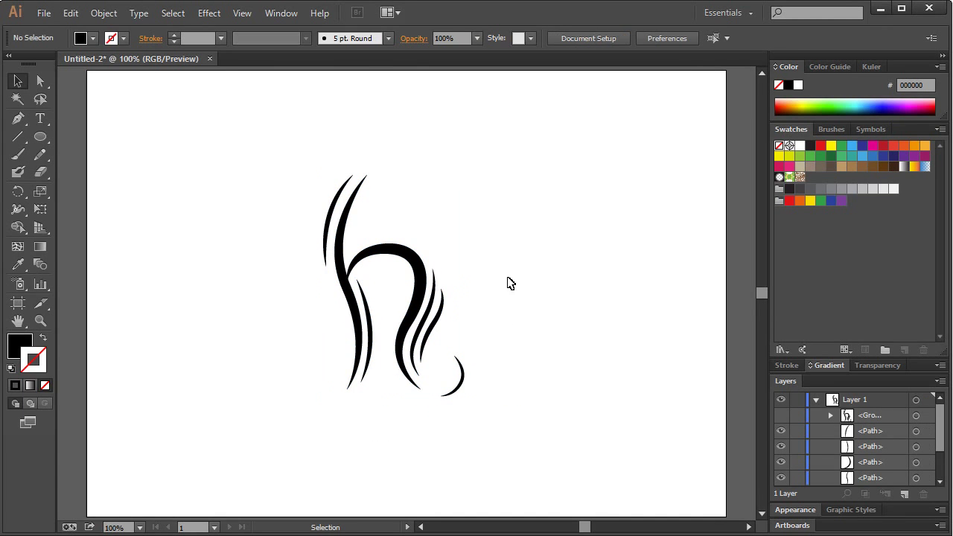
drag(289, 166, 520, 429)
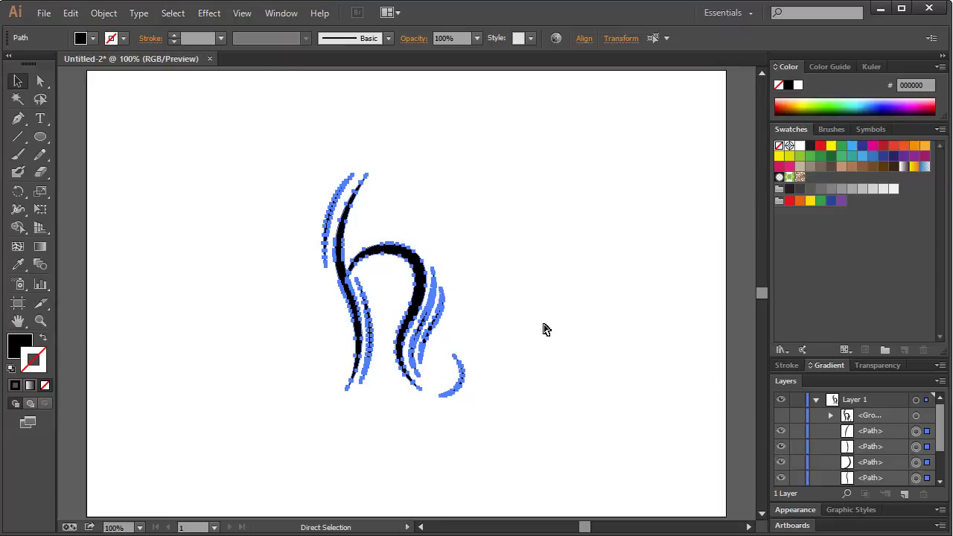
key(ctrl+g)
key(ctrl+h)
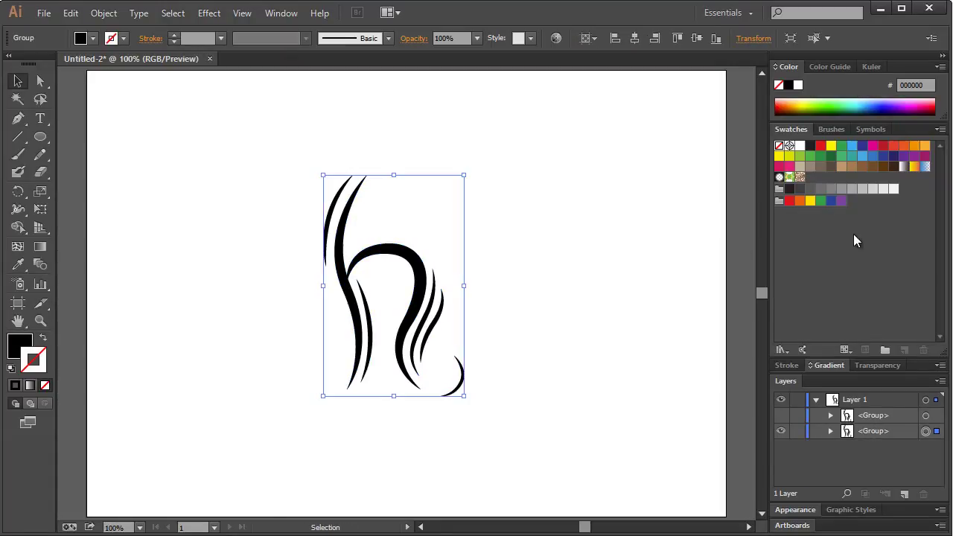
- Fill the h (not its stroke) with a Linear gradient running from top to bottom
click(816, 366)
click(860, 339)
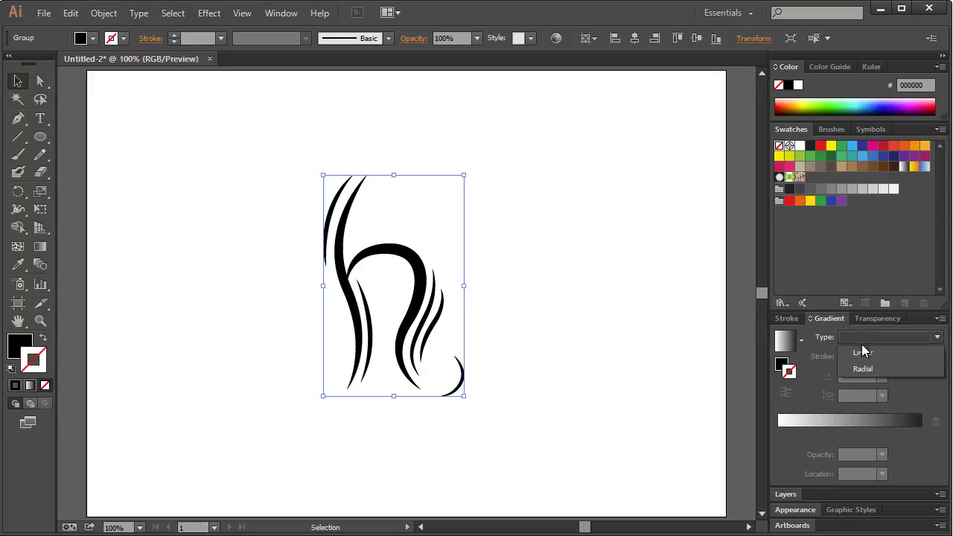
click(861, 350)
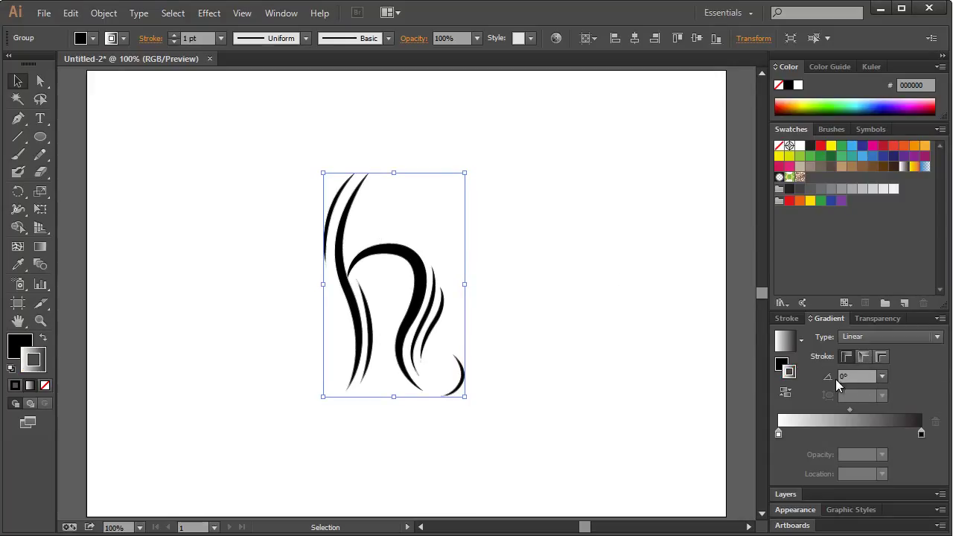
key(ctrl+z)
click(860, 337)
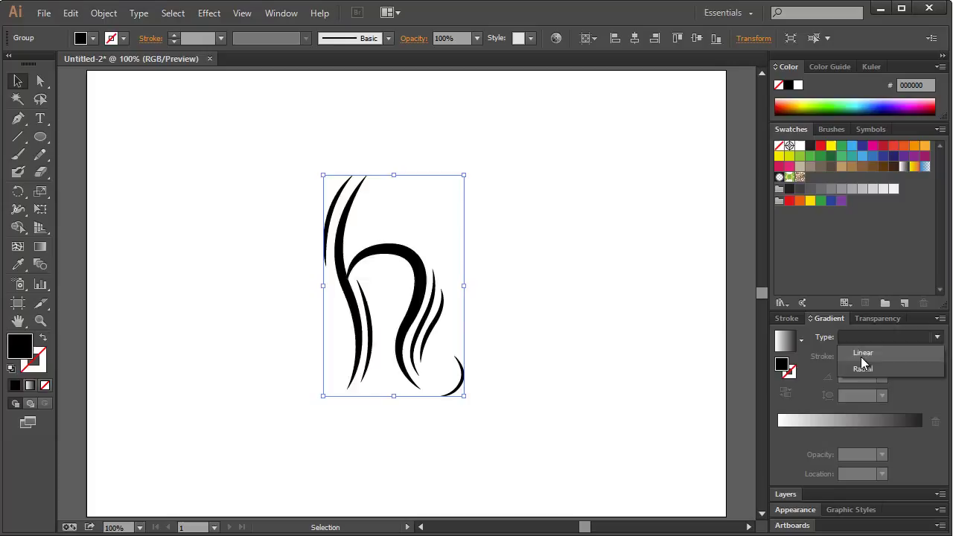
click(862, 356)
key(g)
drag(362, 195, 382, 364)
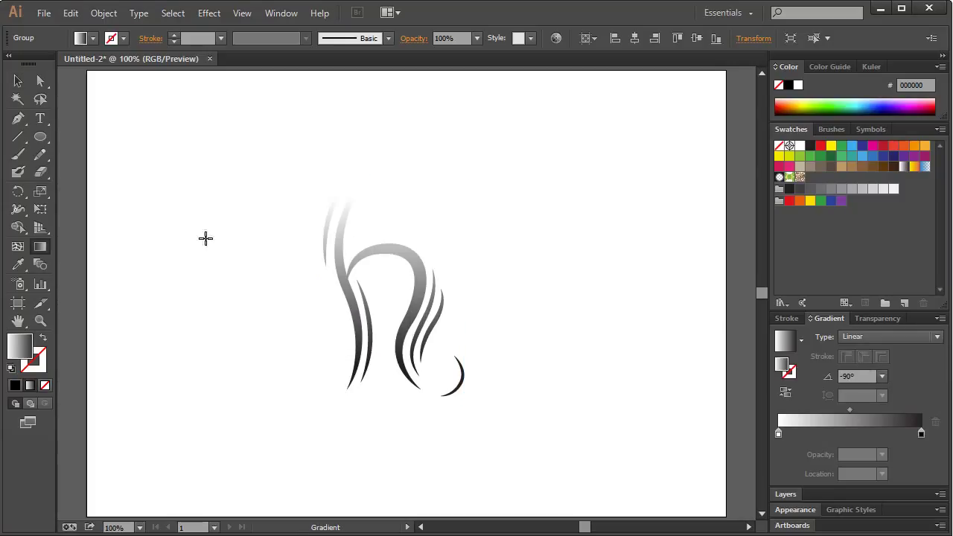
click(18, 80)
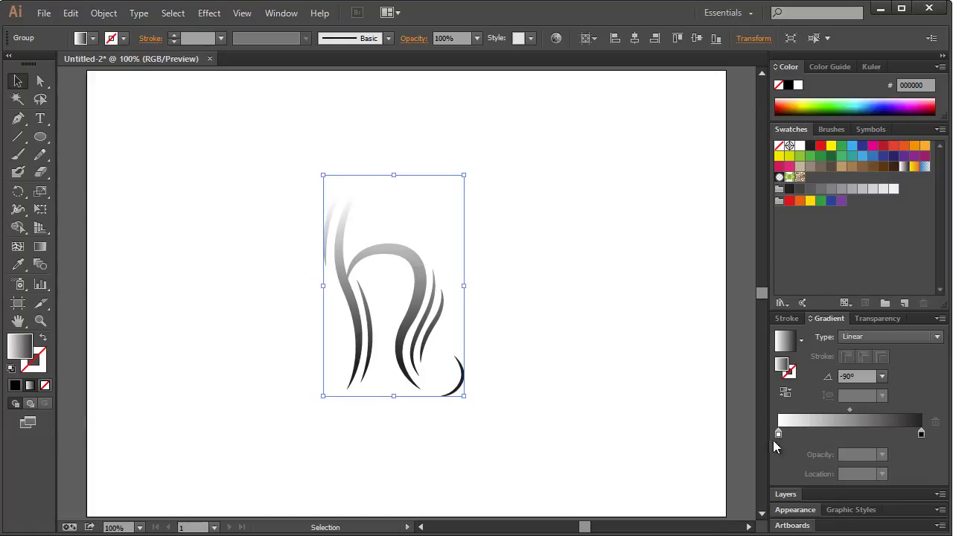
- Make both end gradient stops brown and add a new stop at 36.73%
double_click(778, 434)
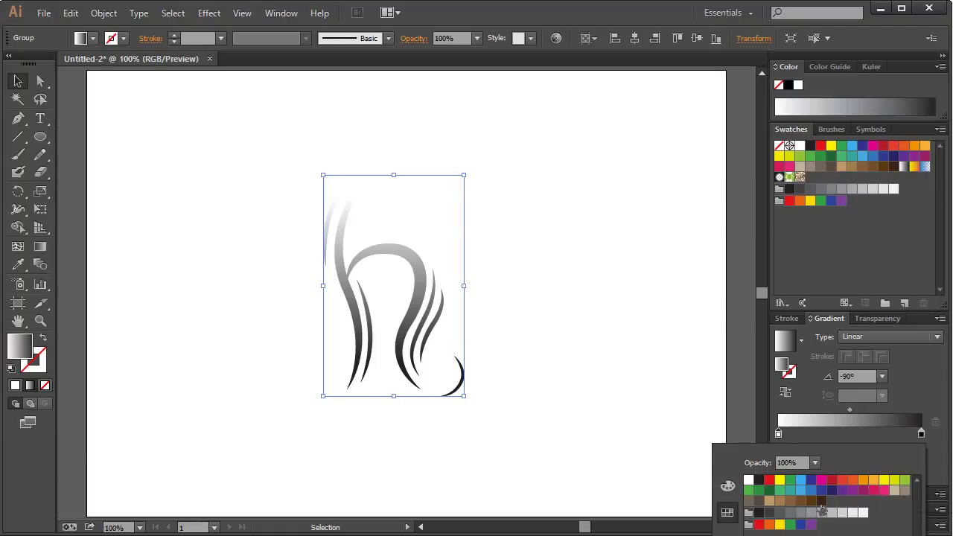
click(791, 501)
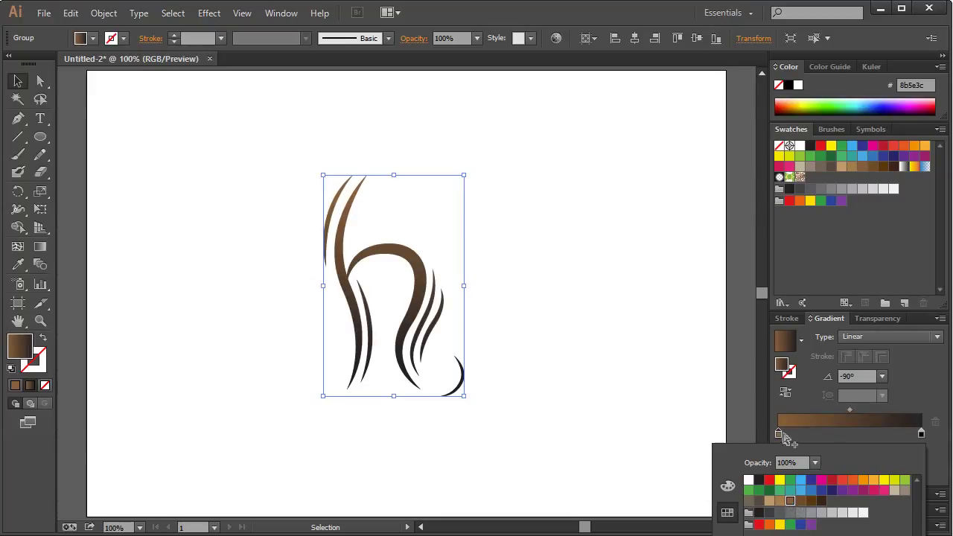
click(922, 433)
double_click(922, 434)
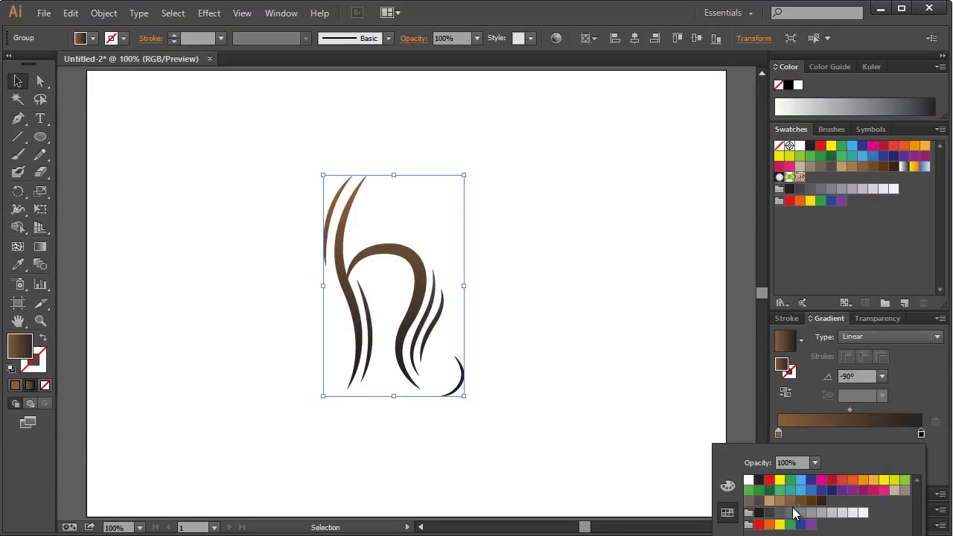
click(807, 503)
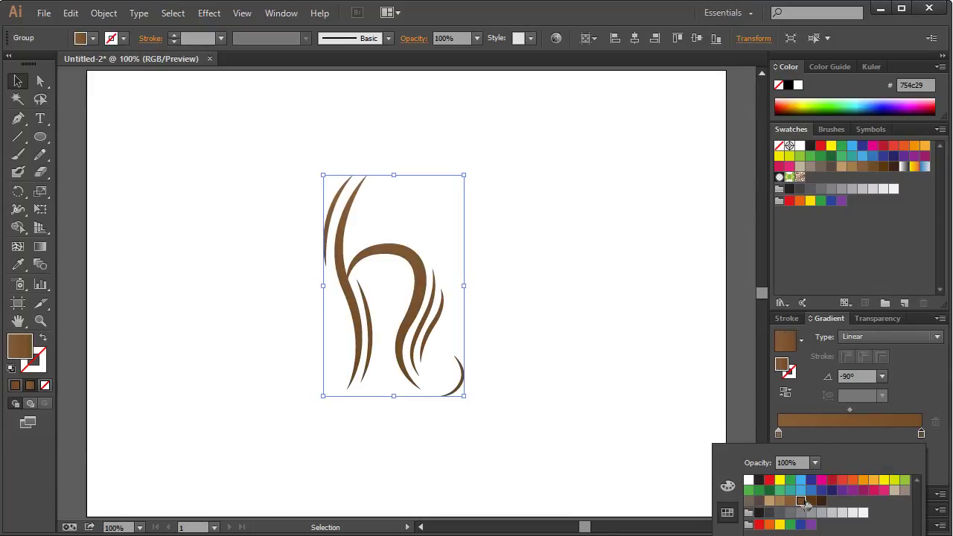
click(829, 441)
click(831, 435)
double_click(832, 436)
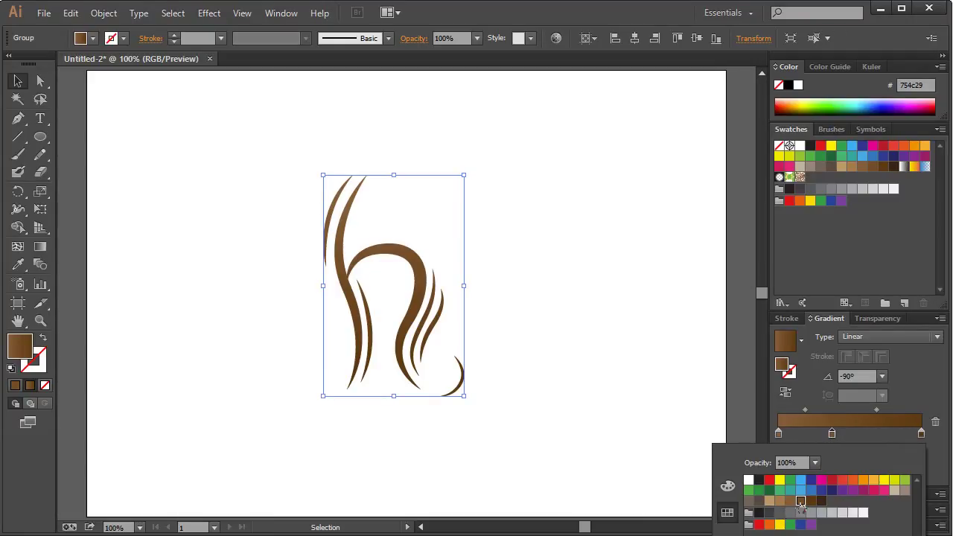
- Add stops near the middle and at 73.98%, colouring the middle stop yellow-orange
click(853, 435)
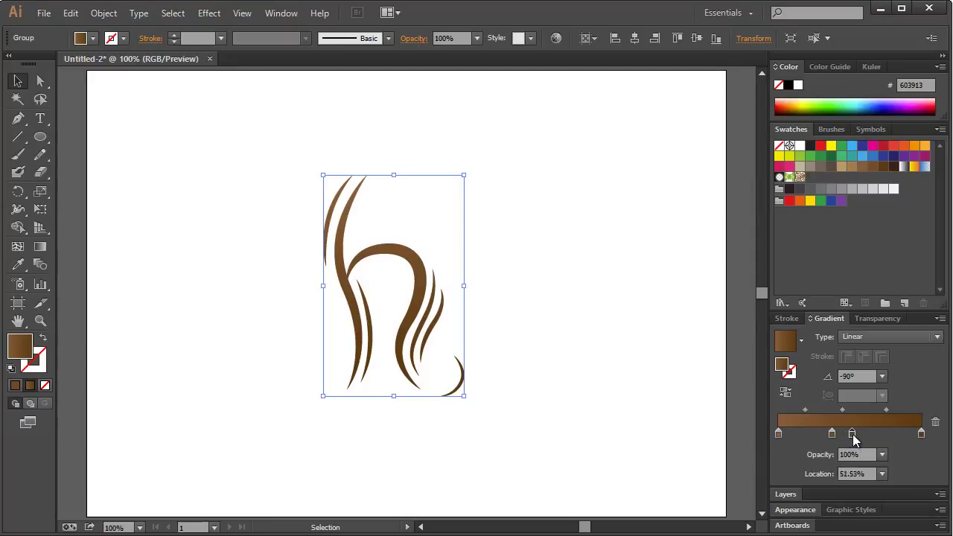
click(884, 435)
double_click(857, 435)
click(864, 481)
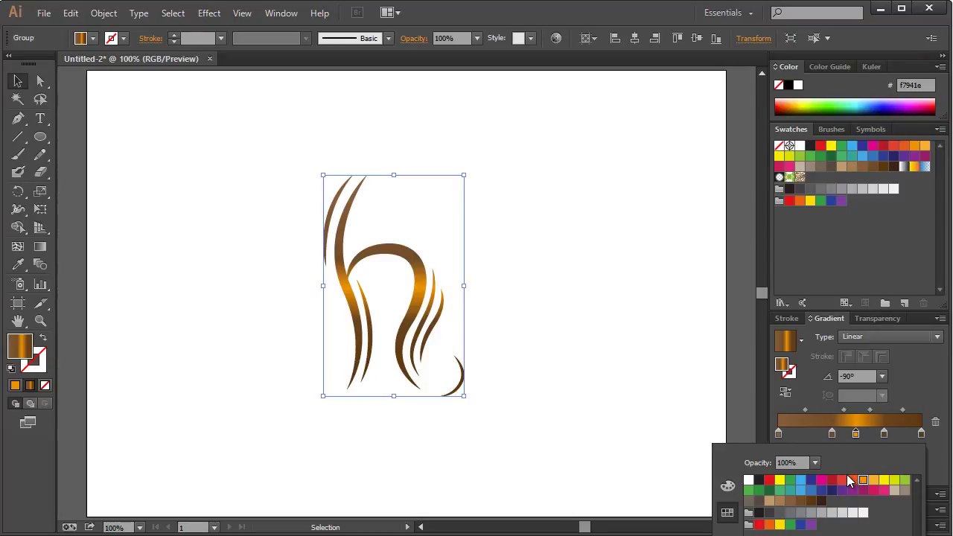
click(854, 480)
click(874, 480)
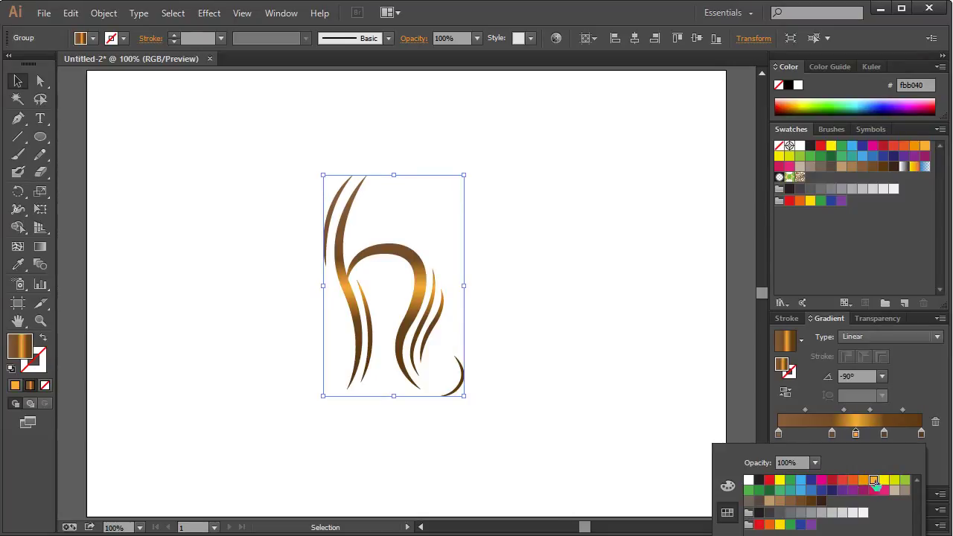
click(17, 82)
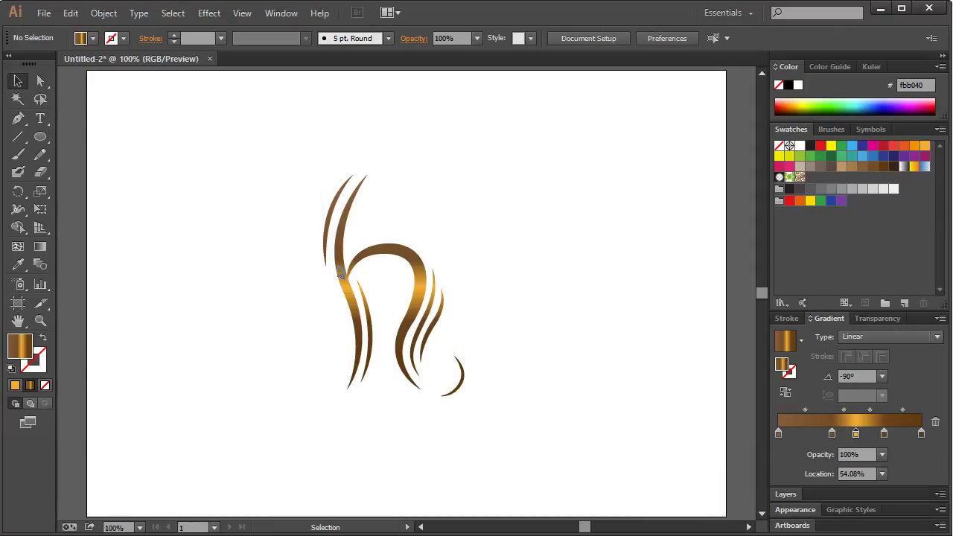
click(234, 174)
- Redraw the gradient top to bottom and shift a stop toward the darker end
drag(293, 169, 530, 445)
key(g)
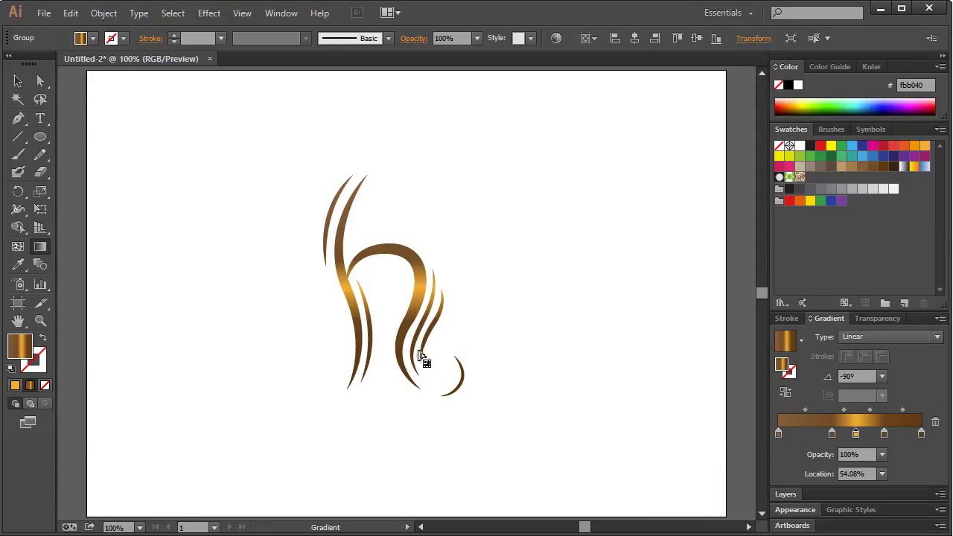
drag(418, 361, 380, 201)
drag(411, 386, 393, 368)
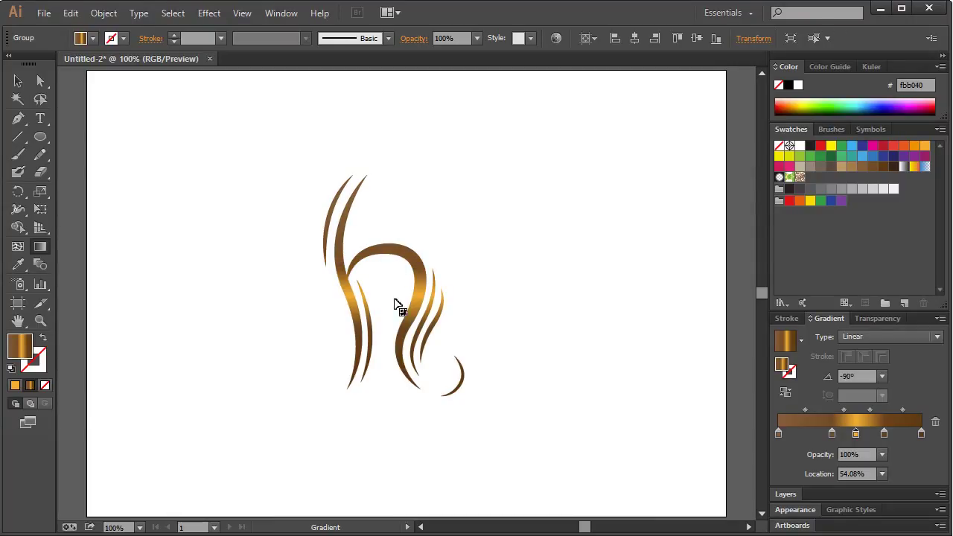
drag(387, 263, 404, 396)
drag(378, 184, 380, 384)
mouse_move(885, 435)
mouse_down()
mouse_move(900, 436)
mouse_move(858, 435)
mouse_move(870, 435)
mouse_up()
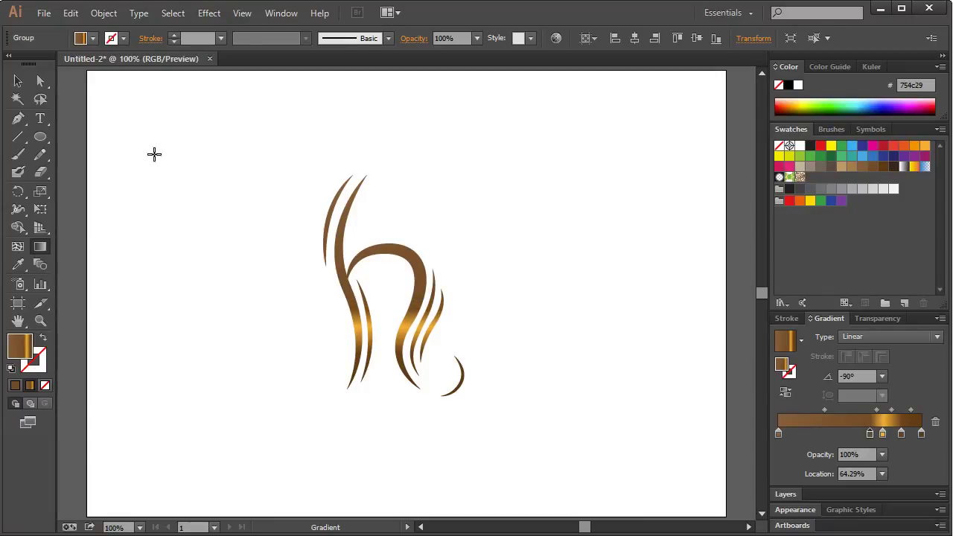
click(18, 81)
click(257, 251)
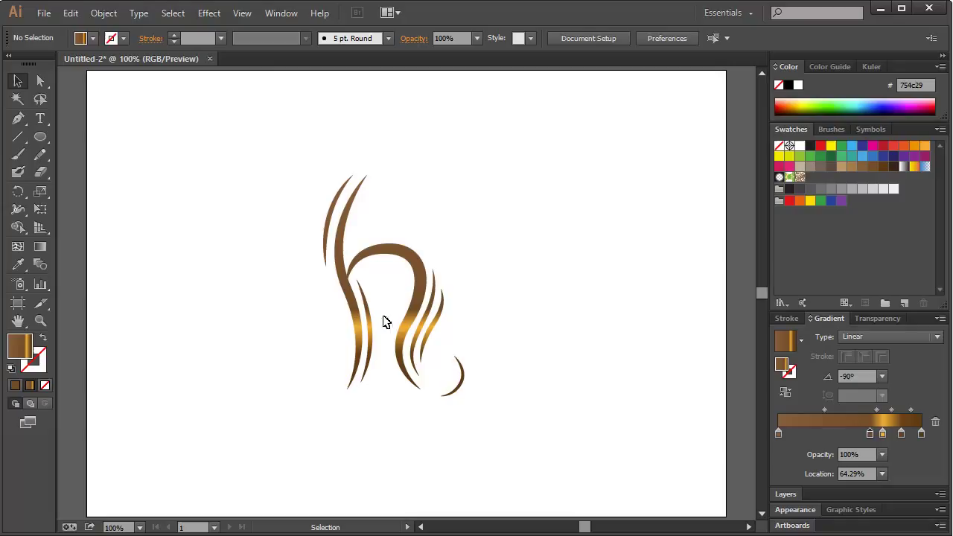
drag(276, 154, 543, 428)
click(624, 421)
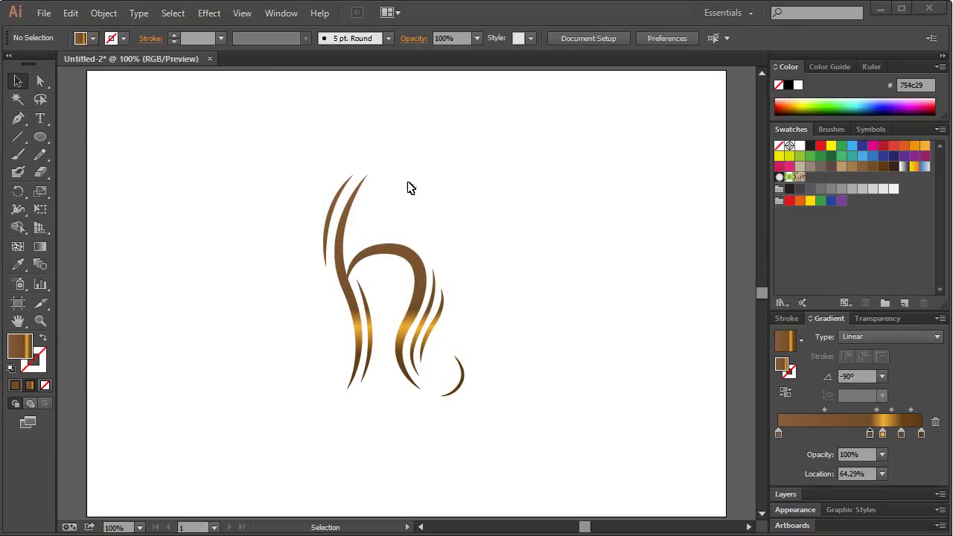
- Make the first gradient stop dark brown and switch the gradient type to Radial
drag(260, 153, 564, 421)
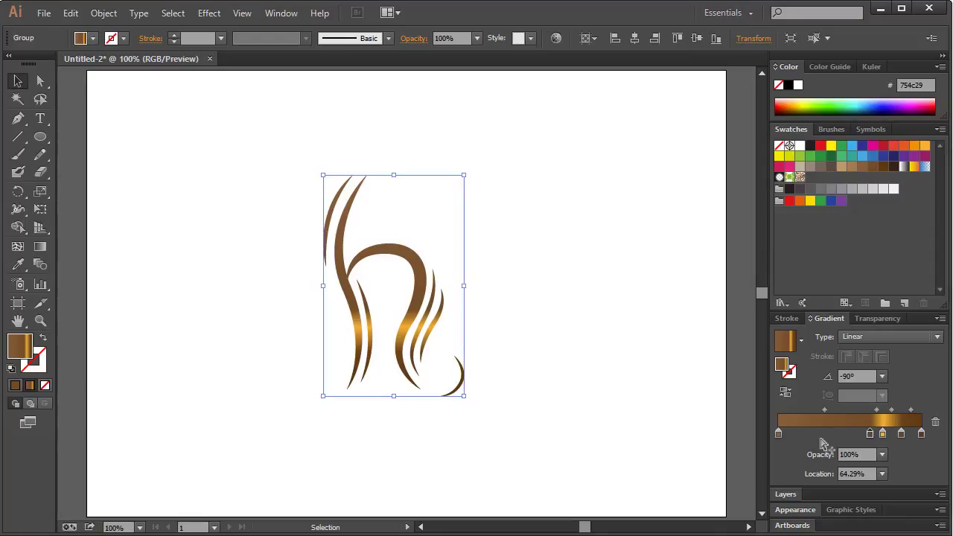
double_click(779, 434)
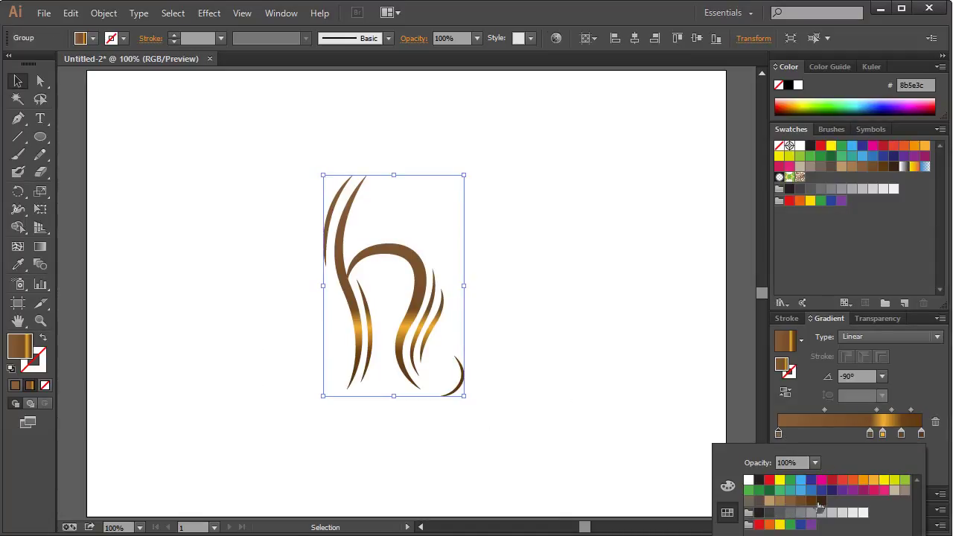
click(821, 502)
click(552, 239)
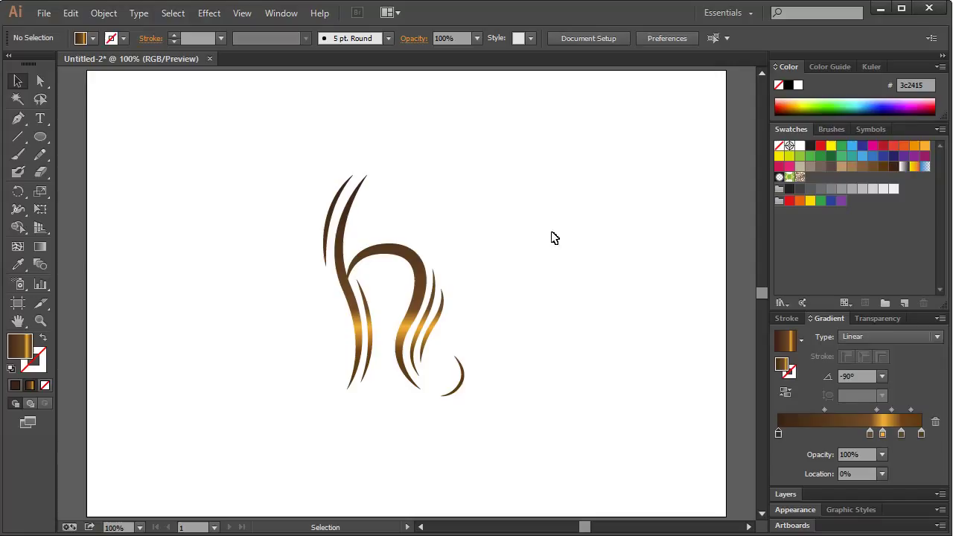
drag(267, 138, 543, 427)
click(885, 336)
click(884, 368)
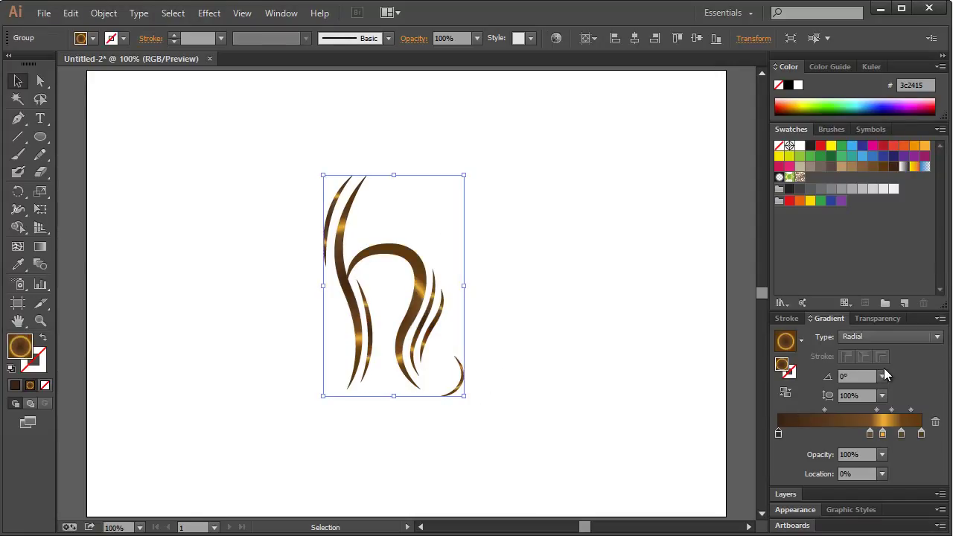
- Re-aim the radial gradient along the hair strands to about -64.9°
key(g)
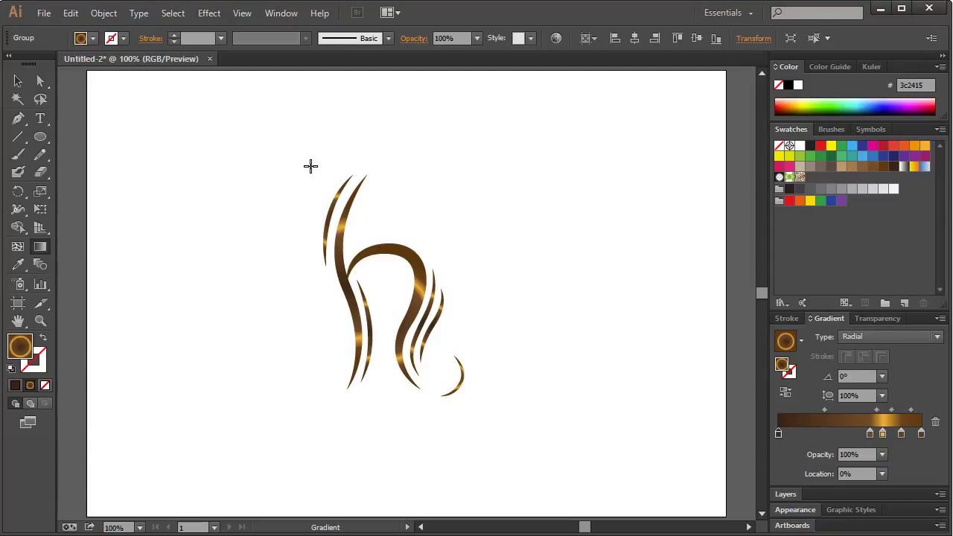
drag(313, 157, 466, 376)
drag(300, 142, 393, 304)
drag(318, 159, 377, 405)
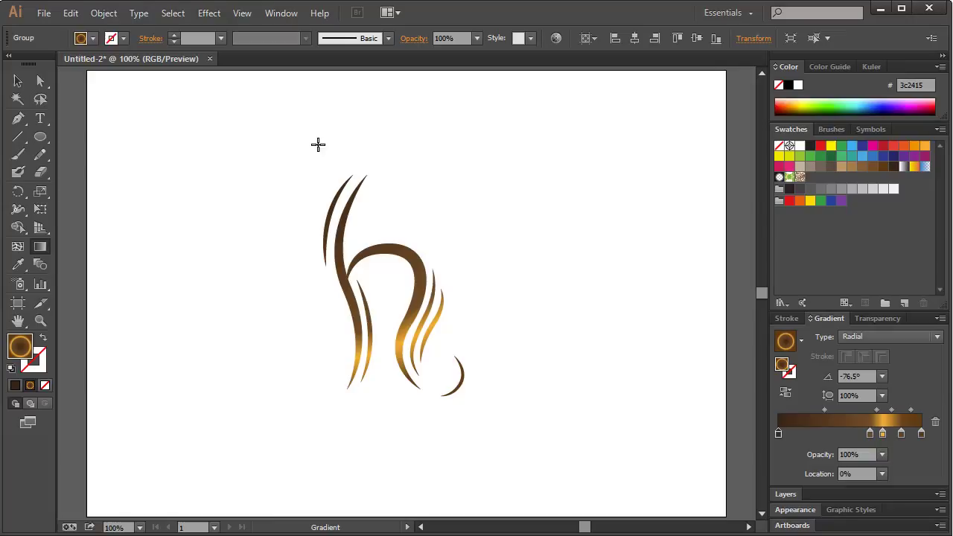
drag(319, 144, 376, 338)
drag(340, 197, 397, 377)
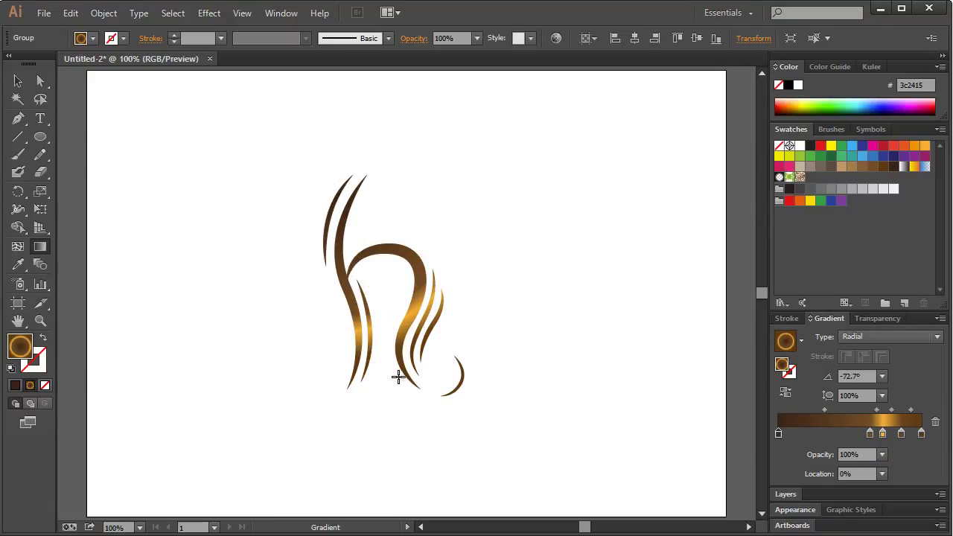
mouse_move(328, 190)
mouse_down()
mouse_move(383, 336)
mouse_move(375, 382)
mouse_up()
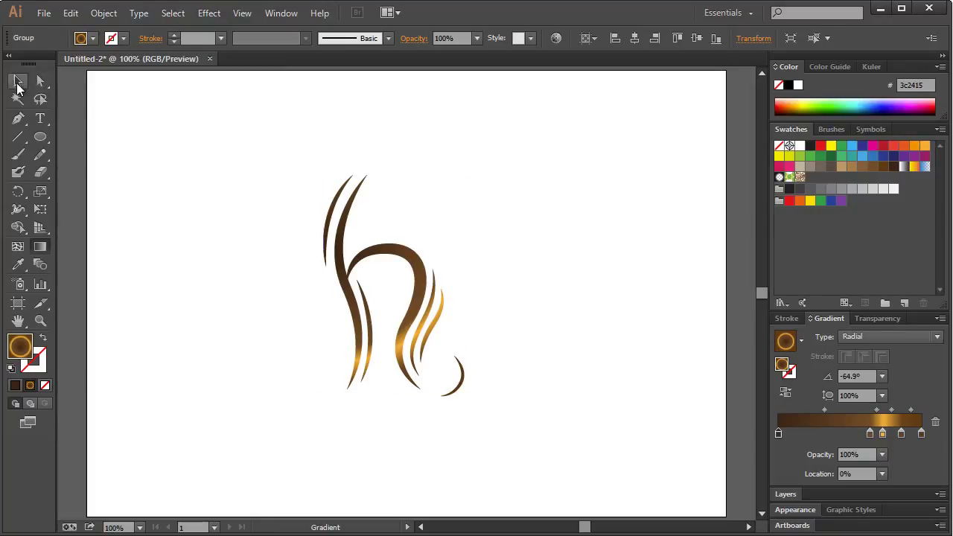
- Unhide the black copy of the h and move it right of the gradient h
click(18, 82)
click(276, 214)
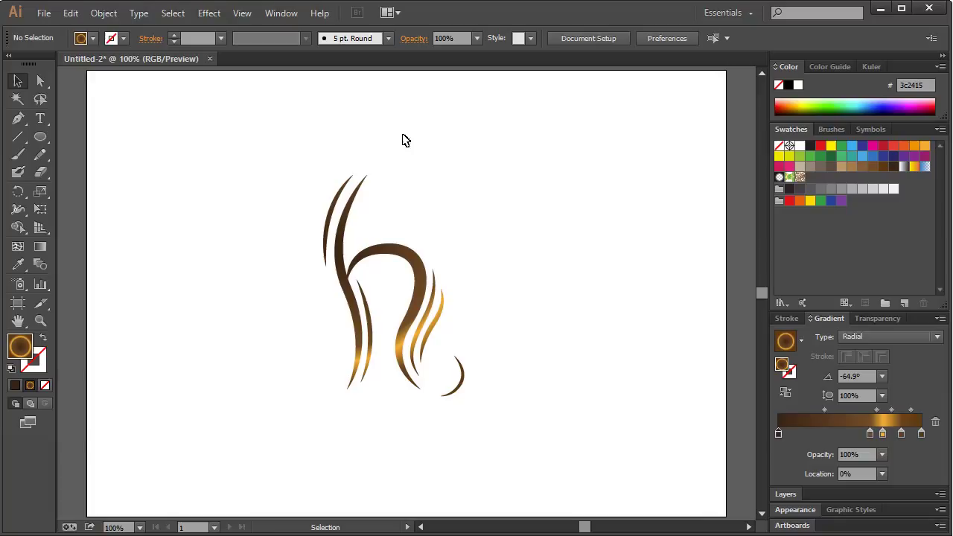
drag(251, 134, 546, 442)
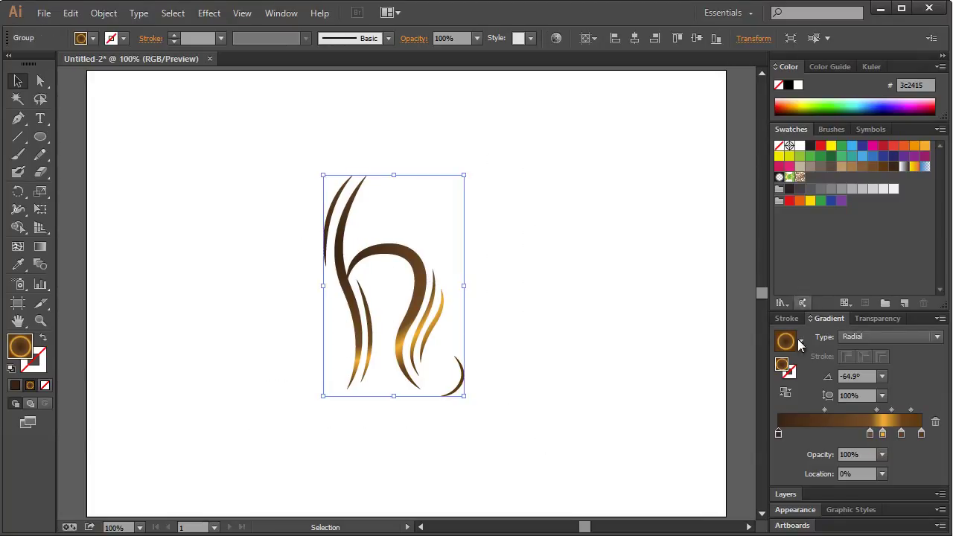
click(780, 415)
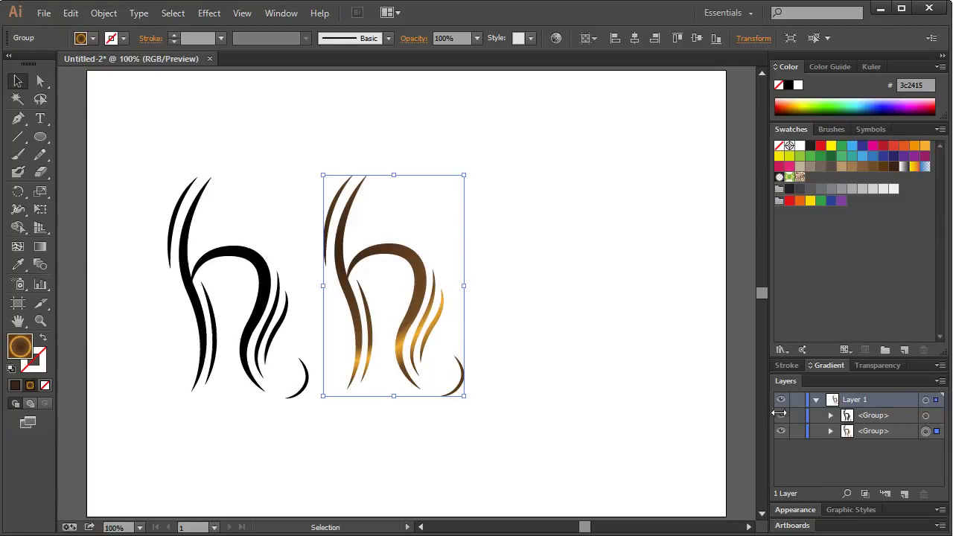
drag(119, 142, 304, 430)
drag(220, 251, 585, 250)
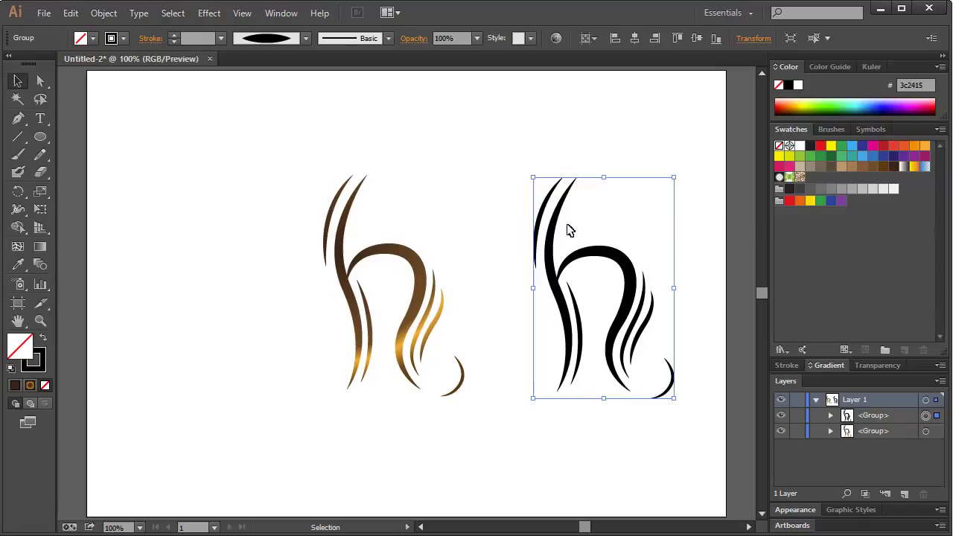
- Scale the black h down proportionally by its corner handle
click(104, 13)
key(Escape)
drag(534, 180, 601, 287)
click(553, 202)
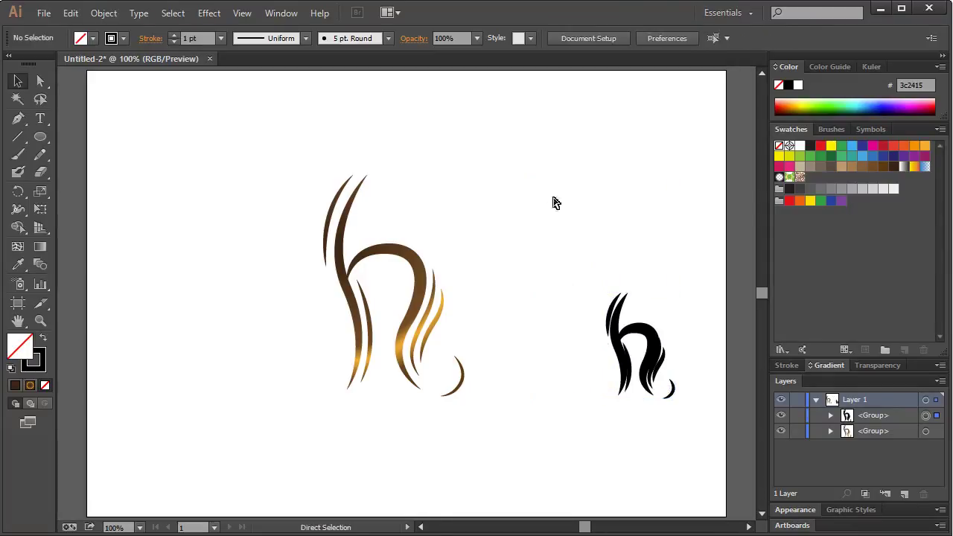
key(ctrl+z)
drag(535, 181, 574, 221)
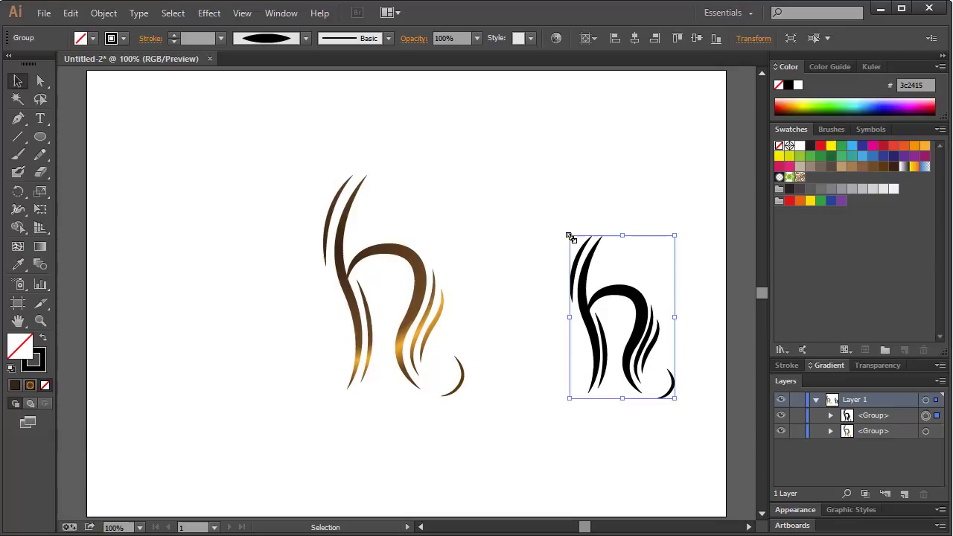
mouse_move(570, 236)
mouse_down()
mouse_move(584, 248)
mouse_move(561, 247)
mouse_up()
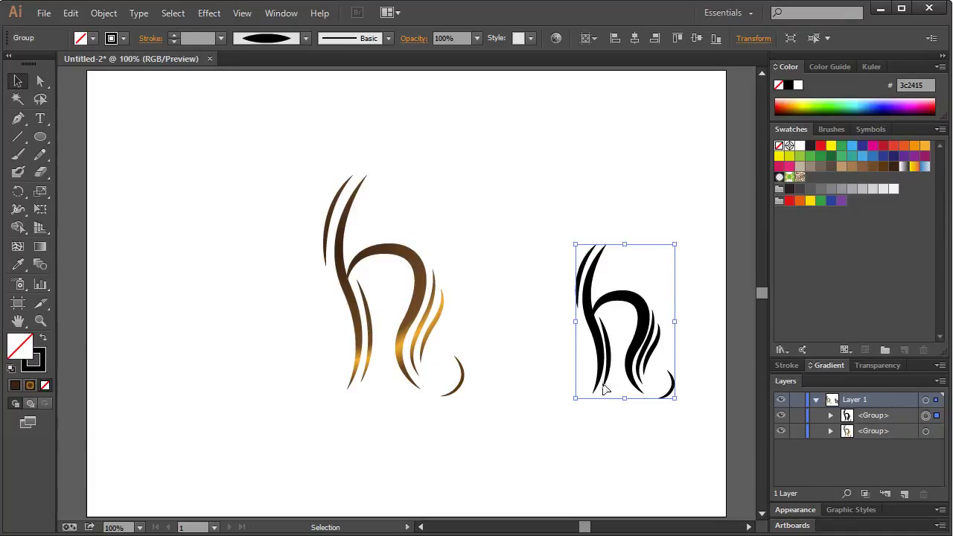
- Convert the black h's strokes to filled shapes with Object > Path > Outline Stroke
click(632, 185)
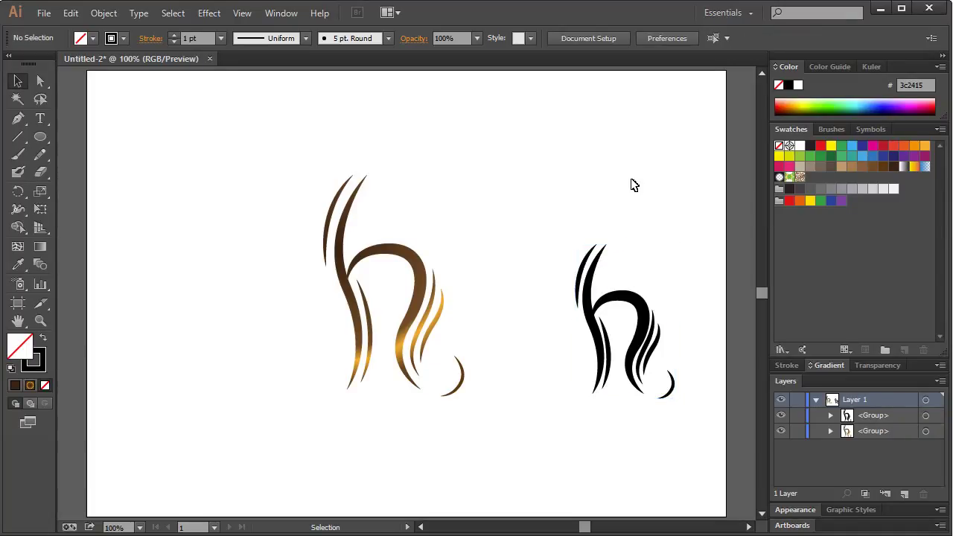
drag(566, 183, 693, 417)
click(108, 14)
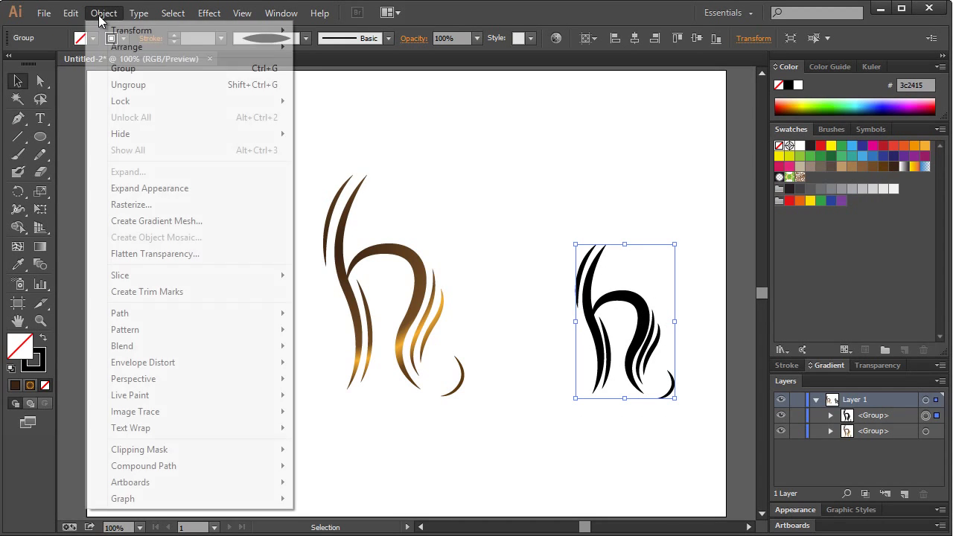
mouse_move(164, 322)
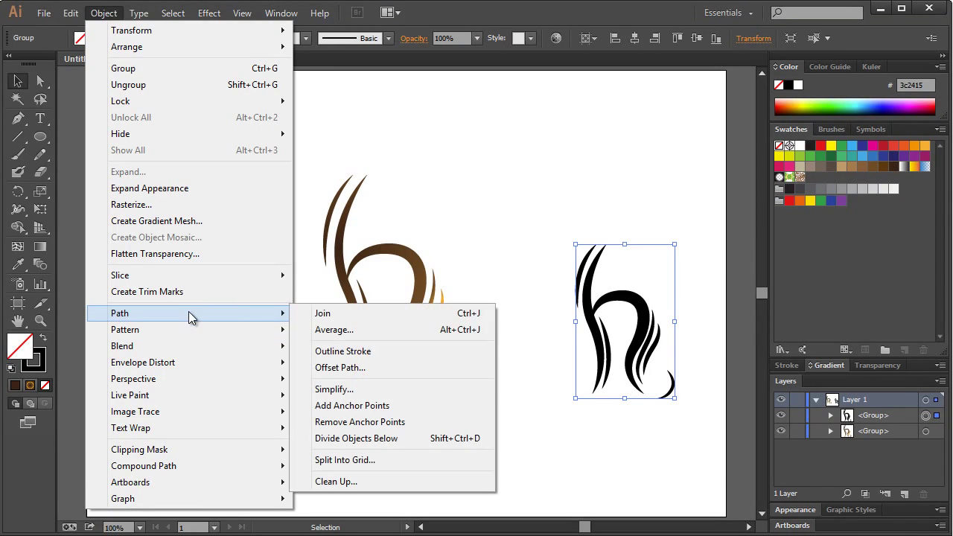
click(345, 352)
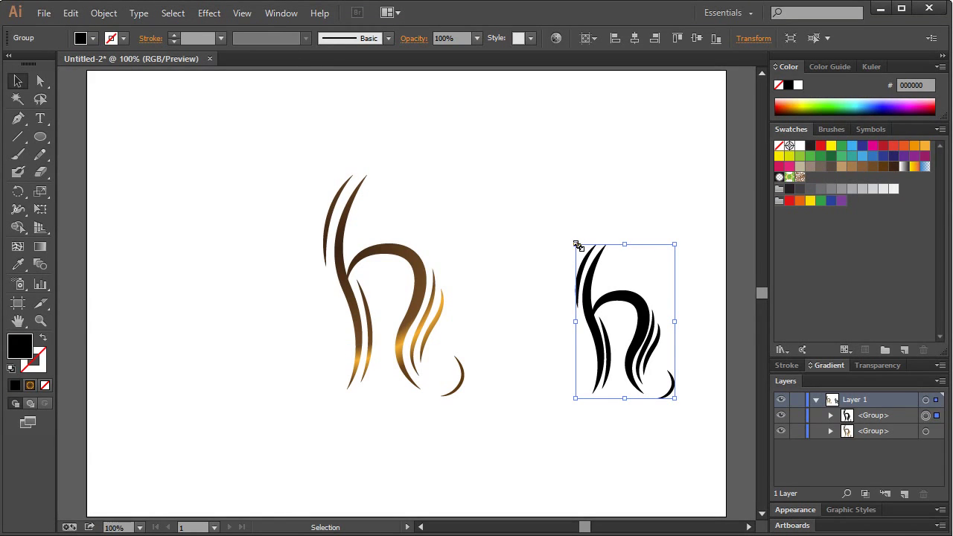
- Enlarge the outlined black h and move the gradient h left beside it
drag(579, 246, 516, 175)
click(521, 153)
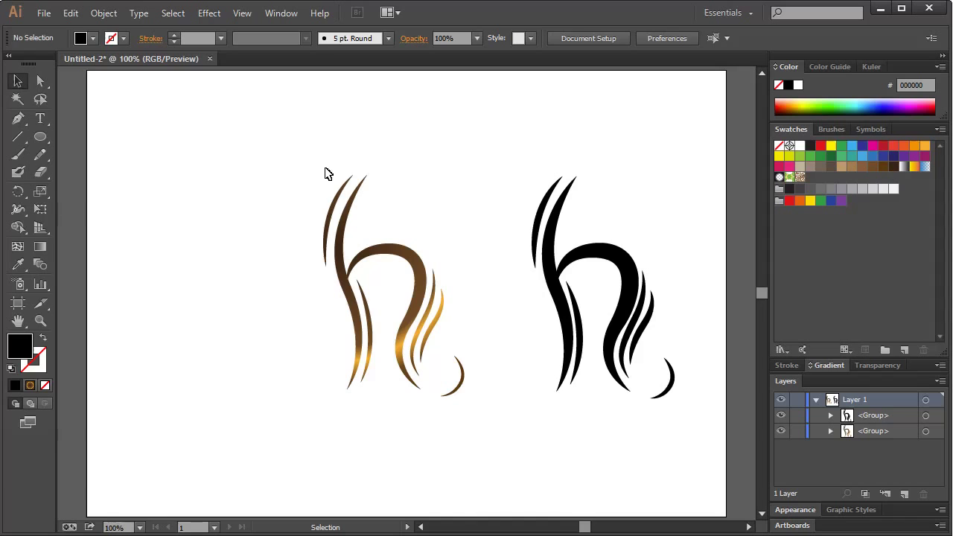
drag(328, 173, 438, 329)
drag(421, 293, 320, 293)
drag(502, 141, 700, 436)
- Move the black h beside the gradient h, then duplicate it as a hidden spare copy
drag(618, 266, 506, 271)
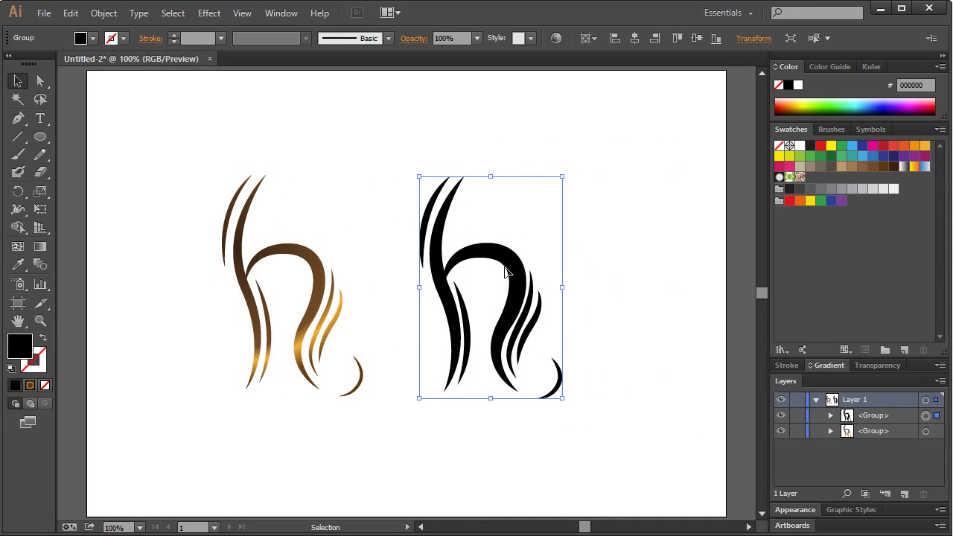
click(611, 228)
drag(399, 150, 614, 447)
drag(813, 432, 813, 441)
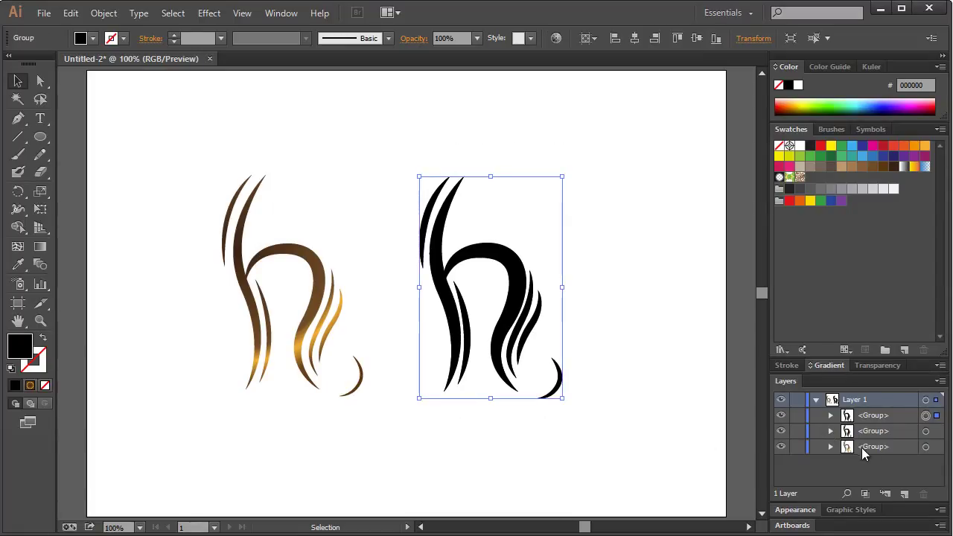
click(780, 431)
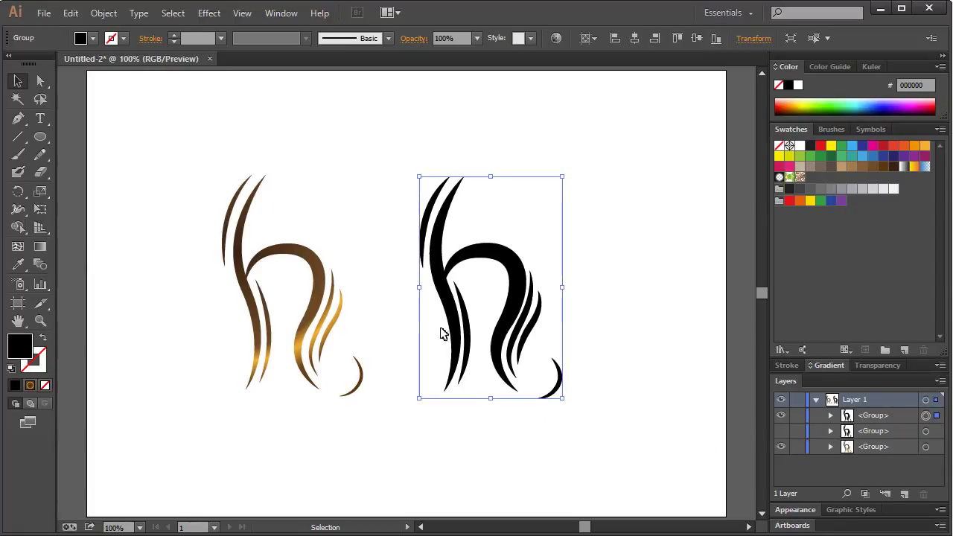
- Eyedropper the brown-gold gradient onto the right h and redraw it top to bottom, gold lower
click(18, 264)
click(302, 277)
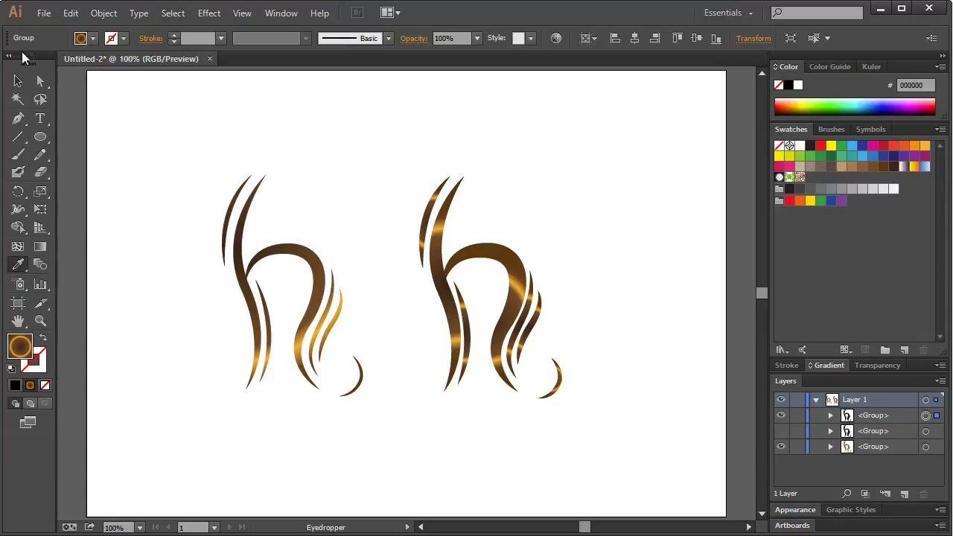
click(18, 81)
key(g)
drag(447, 192, 517, 362)
drag(447, 191, 502, 385)
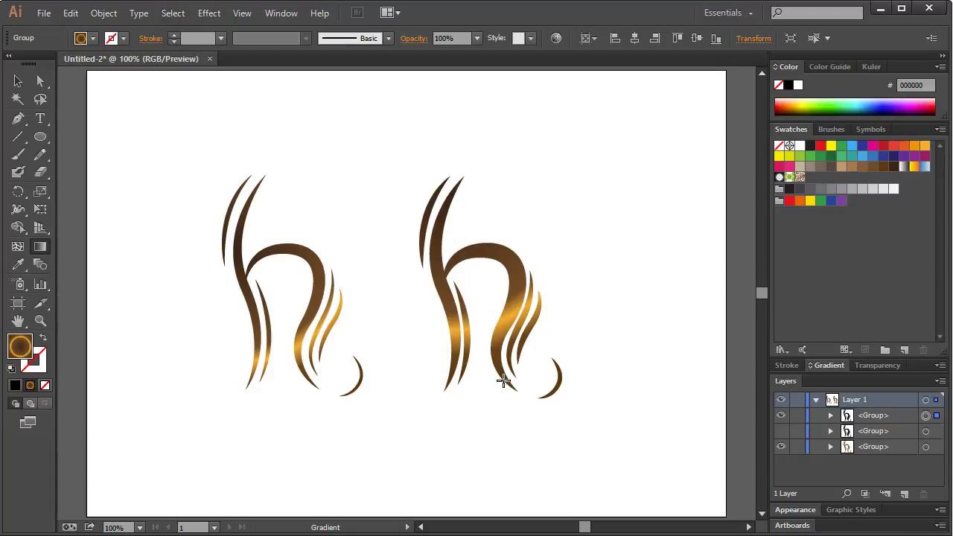
drag(427, 178, 489, 394)
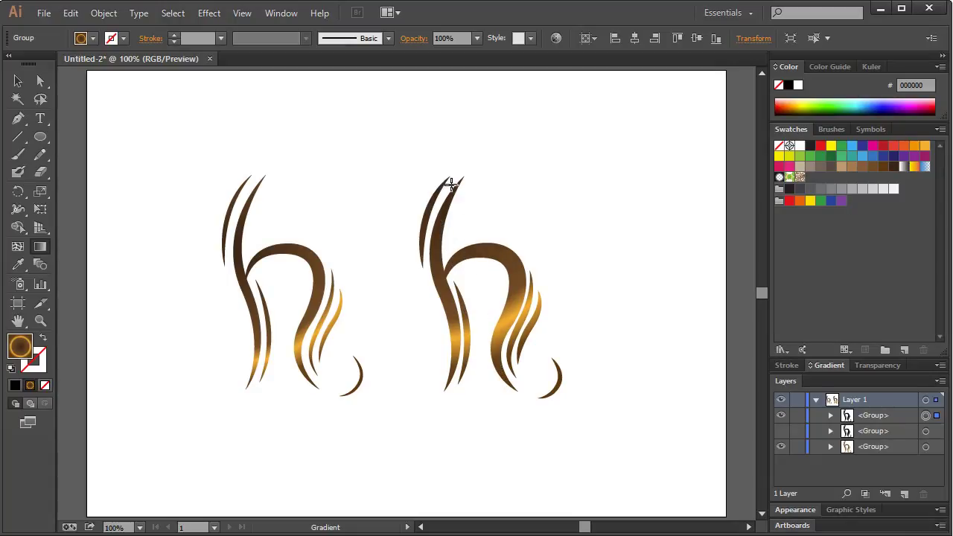
drag(447, 176, 511, 410)
drag(440, 164, 502, 405)
- Delete the original left h and move the remaining gradient h to the left
click(18, 81)
click(240, 136)
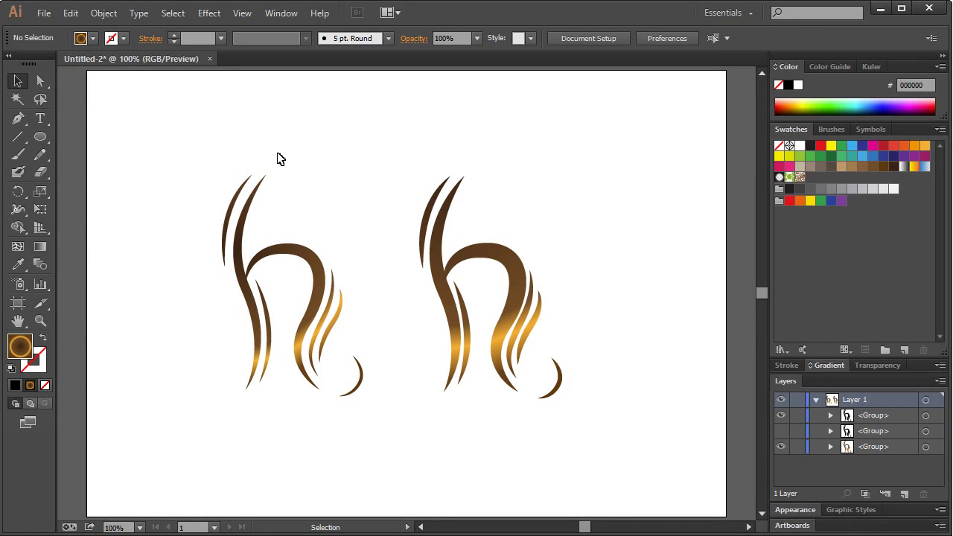
drag(225, 145, 374, 409)
key(Delete)
drag(347, 140, 628, 447)
drag(516, 290, 565, 277)
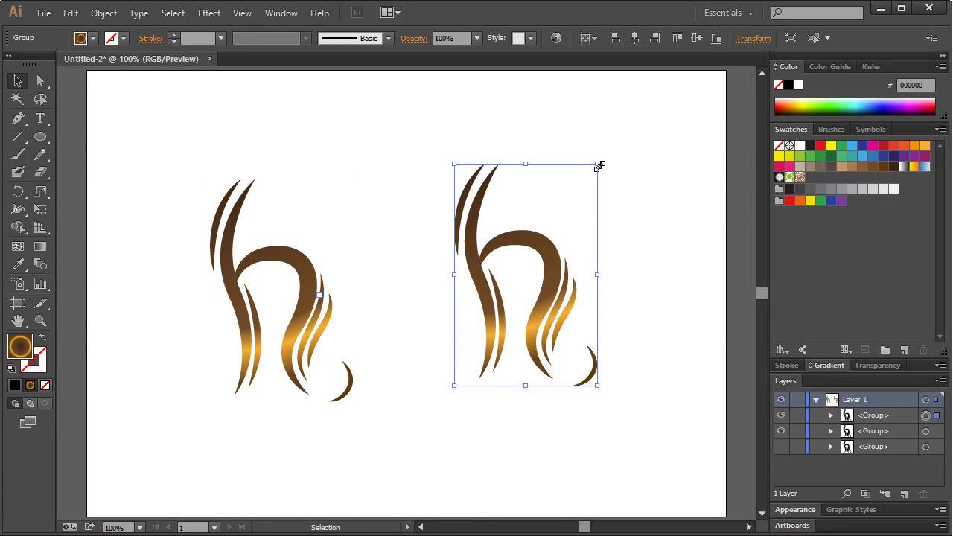
- Shrink the right h to a small size, place it lower beside the large h, and shift both right
drag(598, 164, 534, 289)
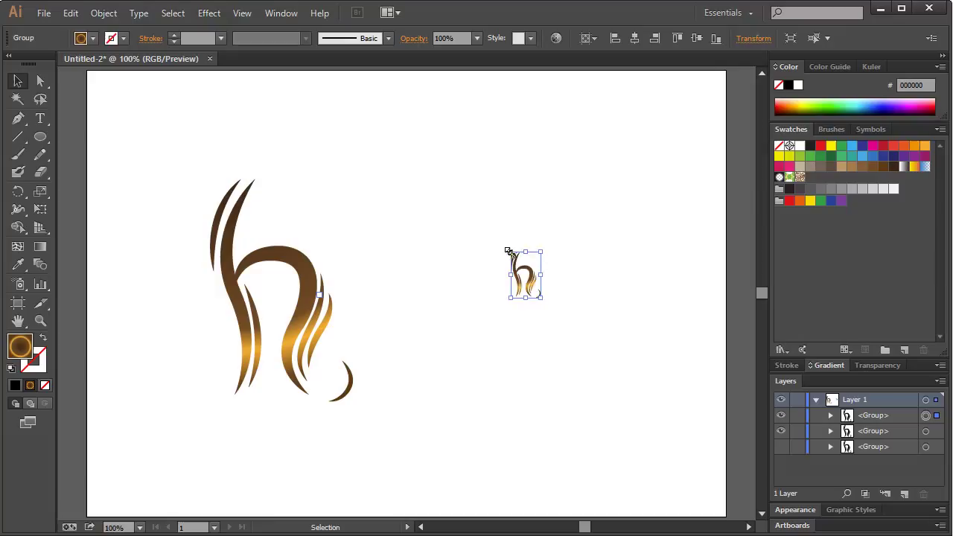
drag(511, 253, 481, 217)
click(469, 246)
click(498, 297)
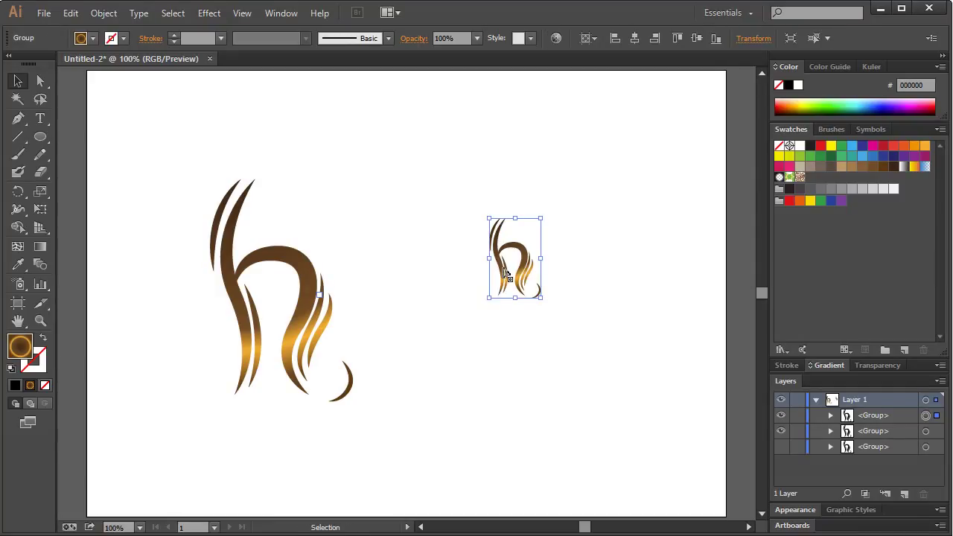
drag(510, 277, 426, 376)
click(592, 367)
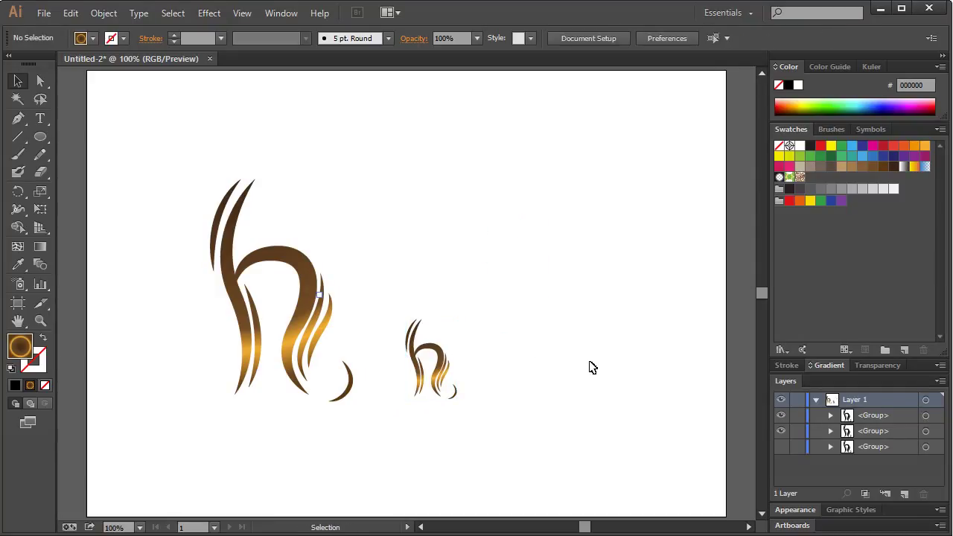
drag(169, 175, 531, 481)
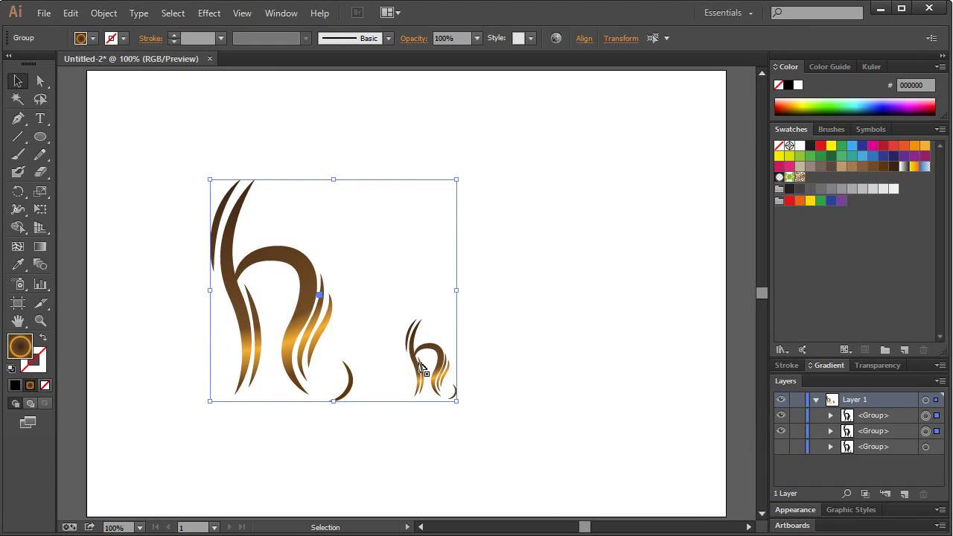
drag(311, 287, 387, 288)
- Deselect the large and small gradient h logos to review their placement
click(511, 216)
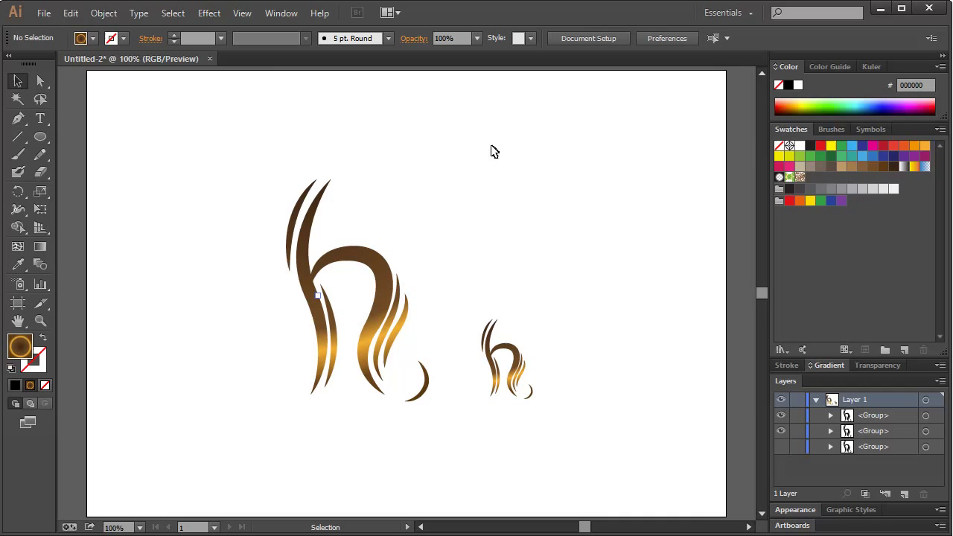
drag(442, 157, 429, 181)
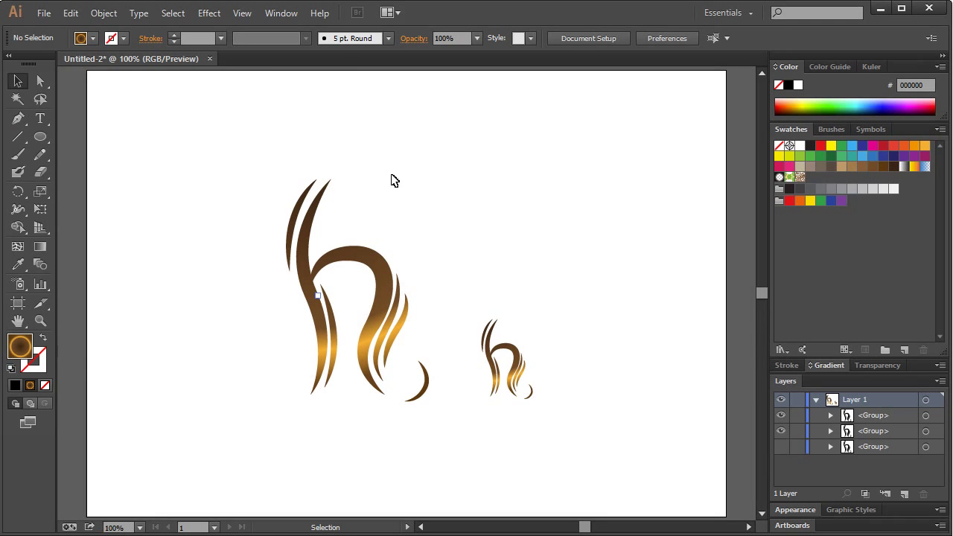